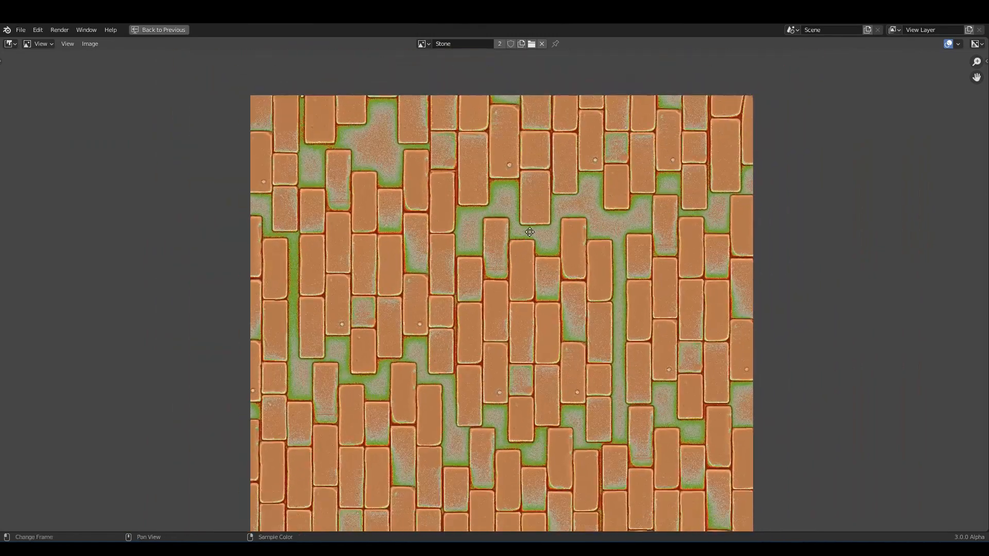
- Restore the split layout from the maximized Stone texture image and save the file
key(ctrl+space)
key(ctrl+space)
mouse_move(561, 232)
ctrl+middle_down()
mouse_move(545, 258)
mouse_move(548, 236)
ctrl+middle_up()
key(ctrl+space)
ctrl+middle_drag(734, 366, 769, 417)
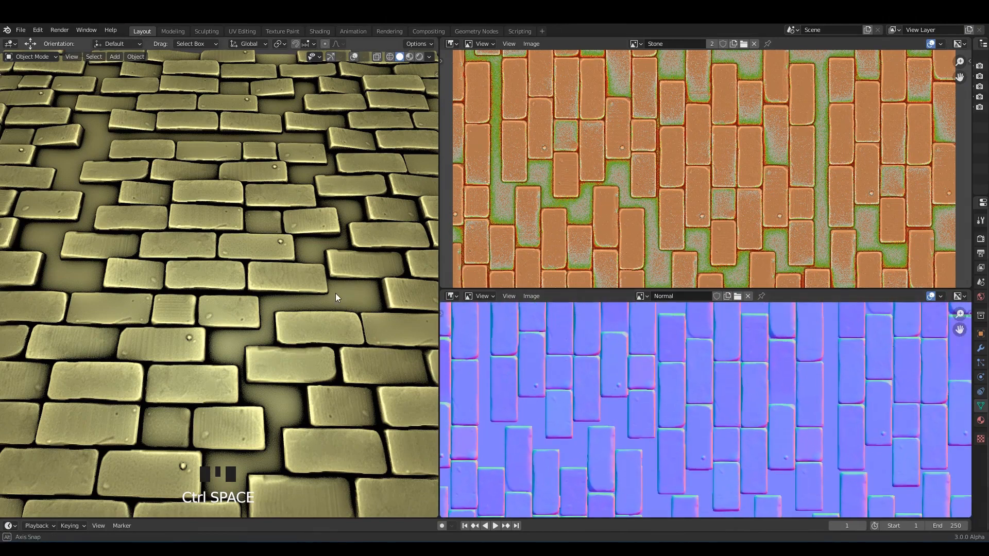
key(ctrl+s)
middle_drag(331, 294, 355, 307)
middle_drag(582, 185, 635, 152)
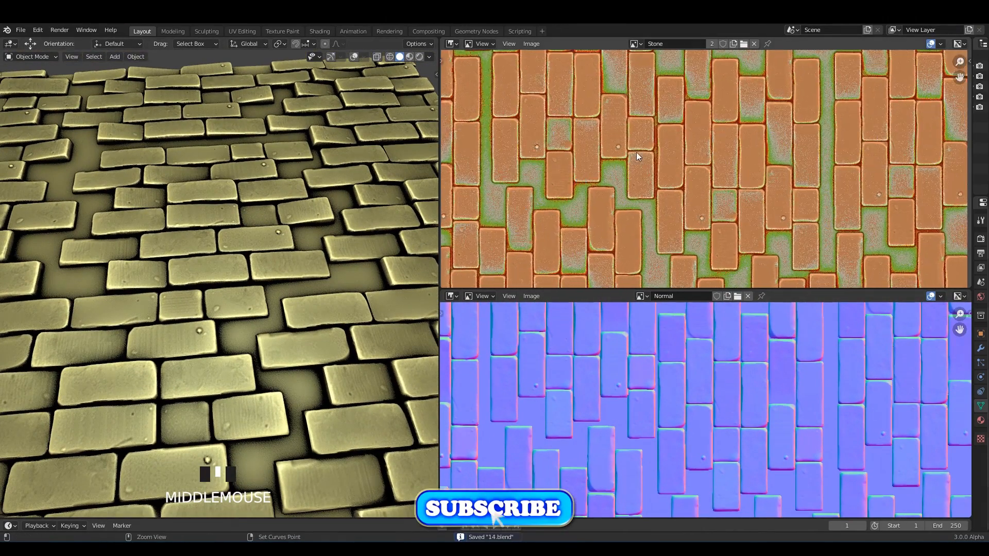
- Switch to the Modeling workspace and examine the paving plane in solid and material preview shading
click(173, 31)
middle_drag(638, 212, 662, 126)
click(778, 57)
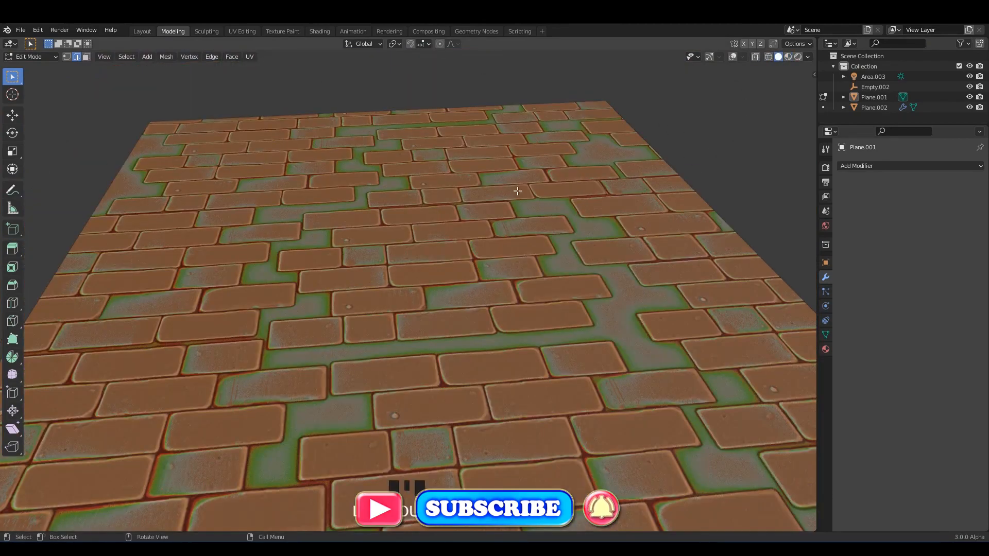
mouse_move(592, 134)
middle_down()
mouse_move(496, 220)
mouse_move(456, 155)
mouse_move(444, 237)
middle_up()
click(788, 56)
scroll(454, 216, up, 4)
scroll(453, 186, down, 4)
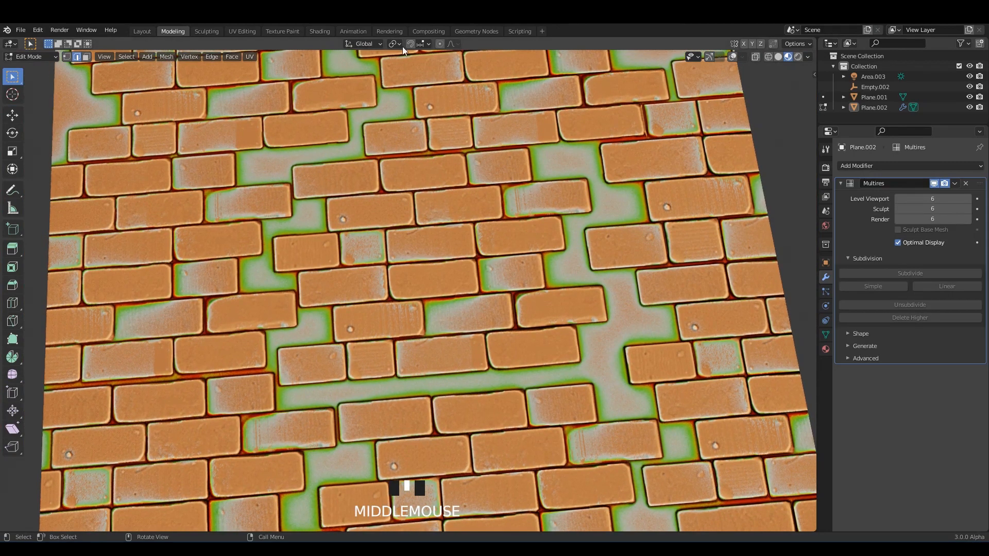
- Open the Shading workspace and examine the paving in rendered shading together with its material nodes
click(322, 32)
mouse_move(487, 205)
middle_down()
mouse_move(489, 146)
mouse_move(493, 197)
mouse_move(602, 177)
middle_up()
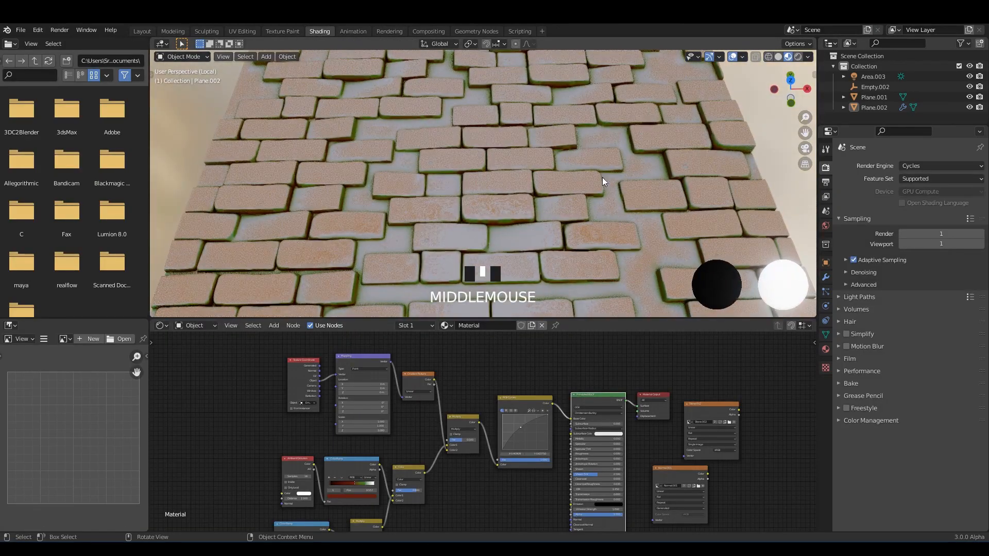
click(797, 56)
scroll(599, 390, down, 2)
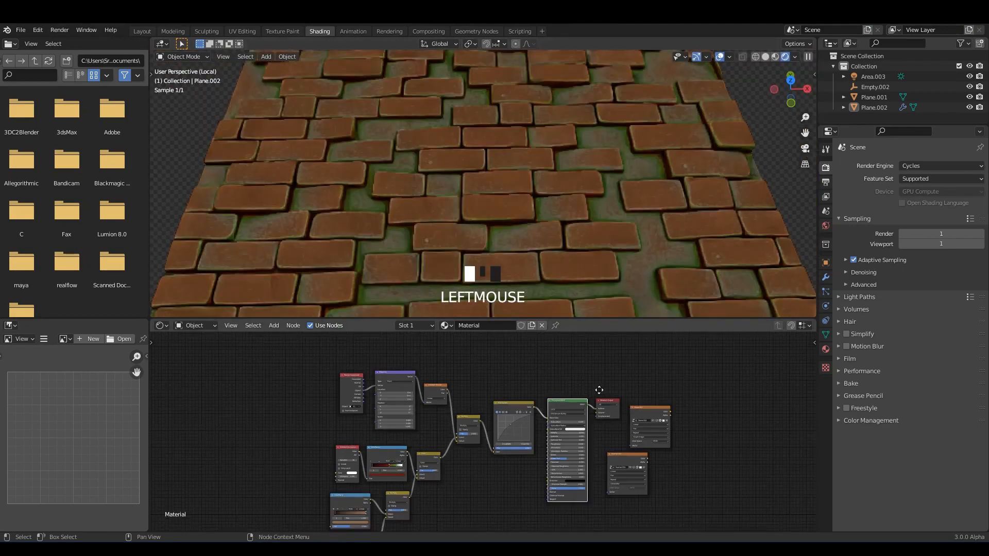
scroll(598, 390, up, 5)
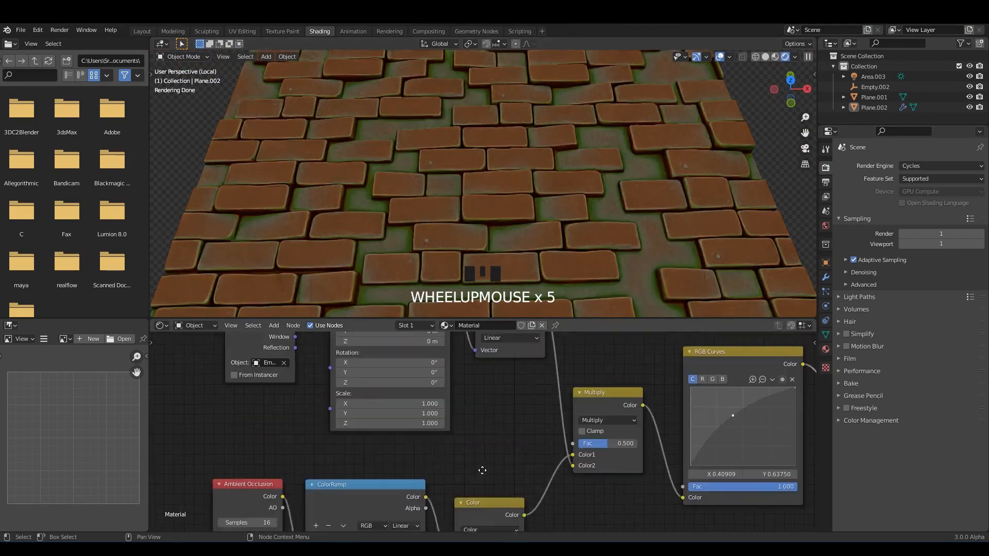
middle_drag(482, 470, 530, 447)
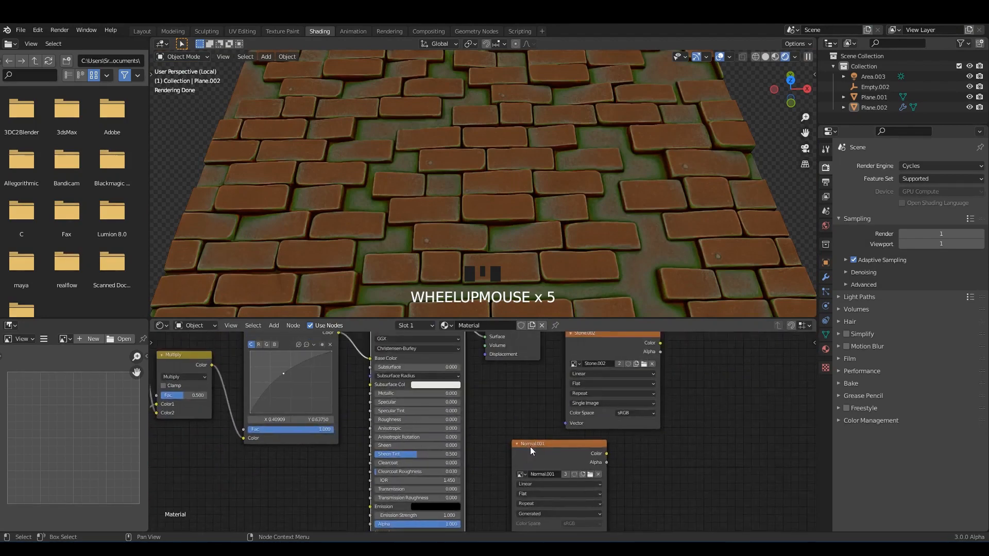
- Preview the Stone.002 and Normal.001 texture nodes on the paving, and return to previewing the Principled BSDF
ctrl+shift+click(571, 407)
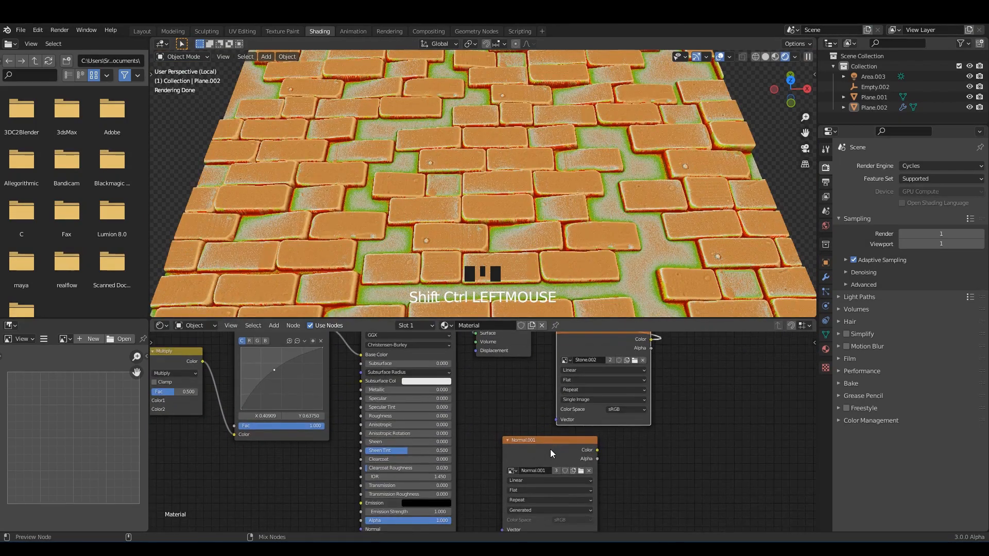
ctrl+shift+click(550, 453)
scroll(477, 398, down, 2)
middle_drag(477, 397, 531, 452)
ctrl+shift+click(475, 394)
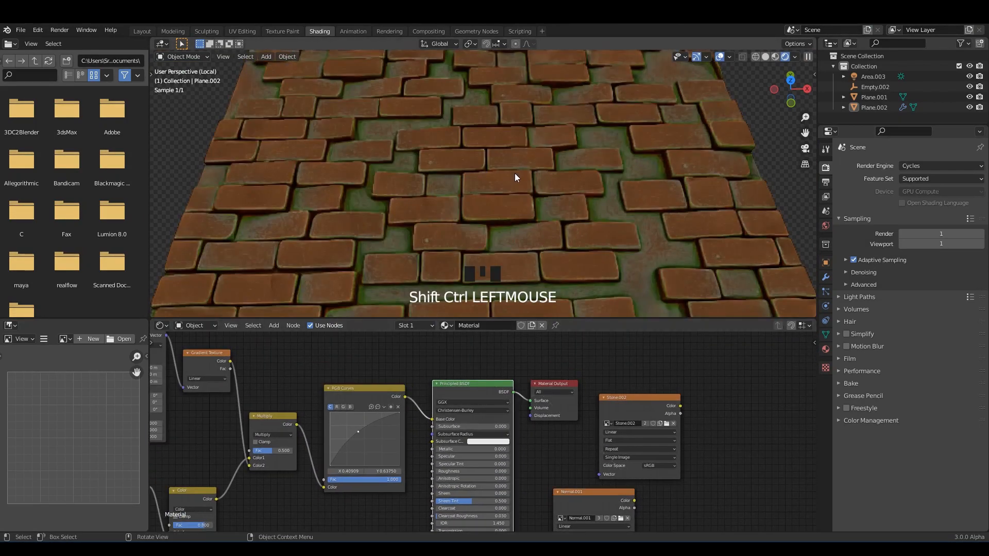
- Return to the Layout workspace and save the file
click(142, 31)
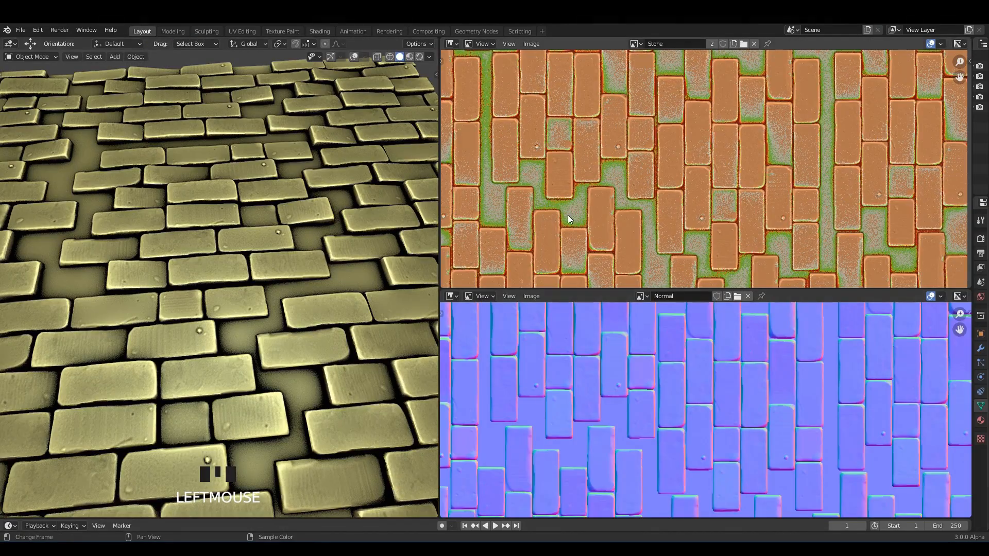
scroll(313, 240, down, 2)
middle_drag(313, 239, 315, 273)
mouse_move(315, 273)
shift+middle_down()
mouse_move(319, 285)
mouse_move(321, 276)
shift+middle_up()
key(ctrl+s)
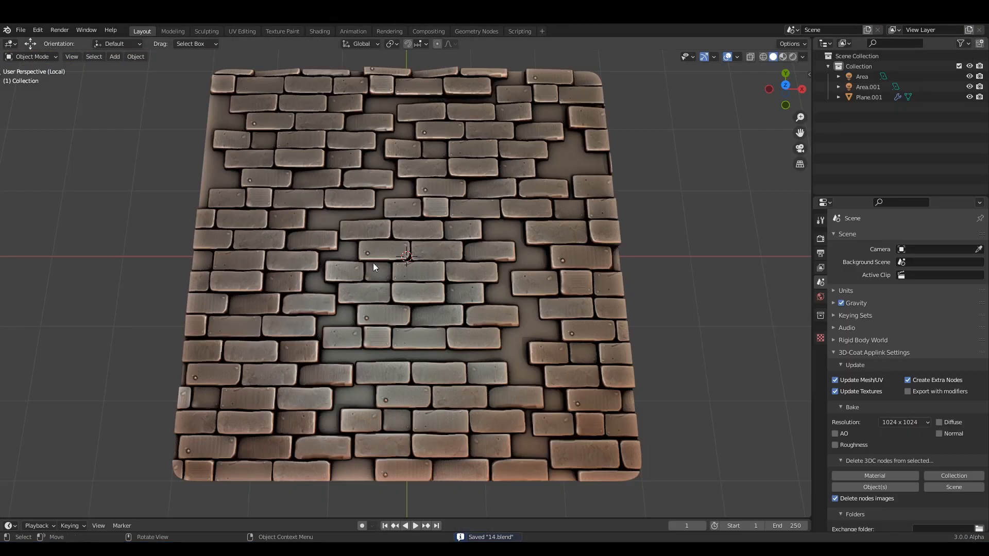
middle_drag(372, 263, 384, 234)
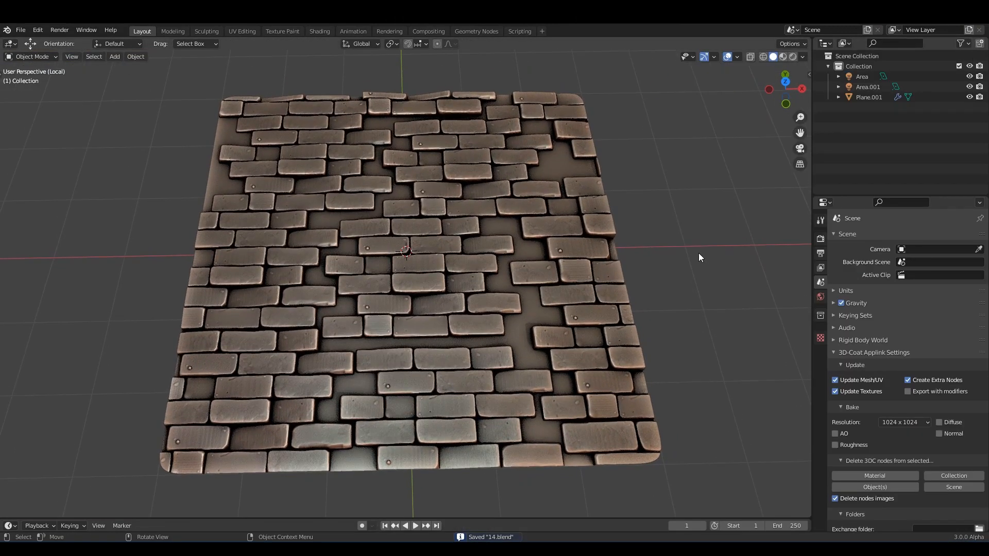
- Start the Shortcut VUr on-screen key display for the viewport
key(n)
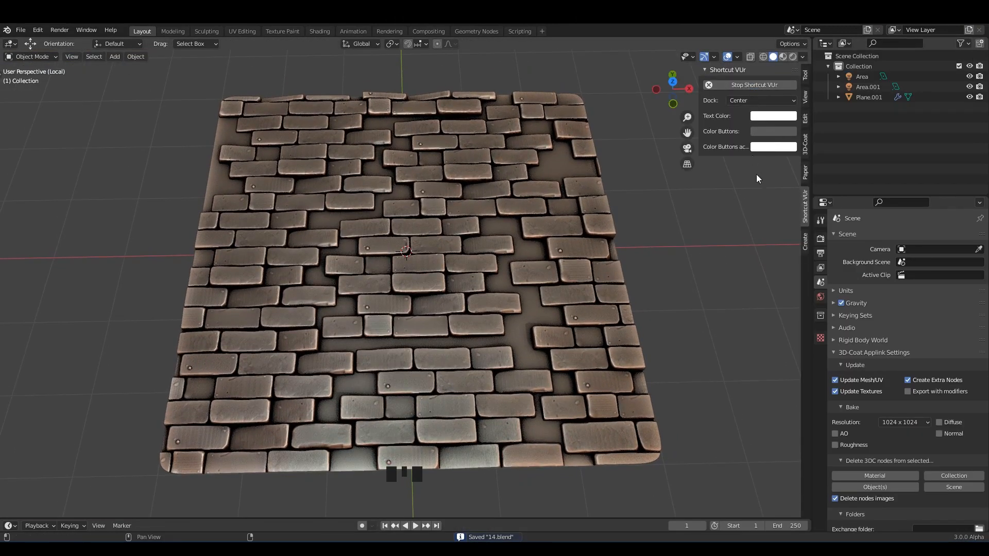
click(758, 237)
key(m)
click(724, 251)
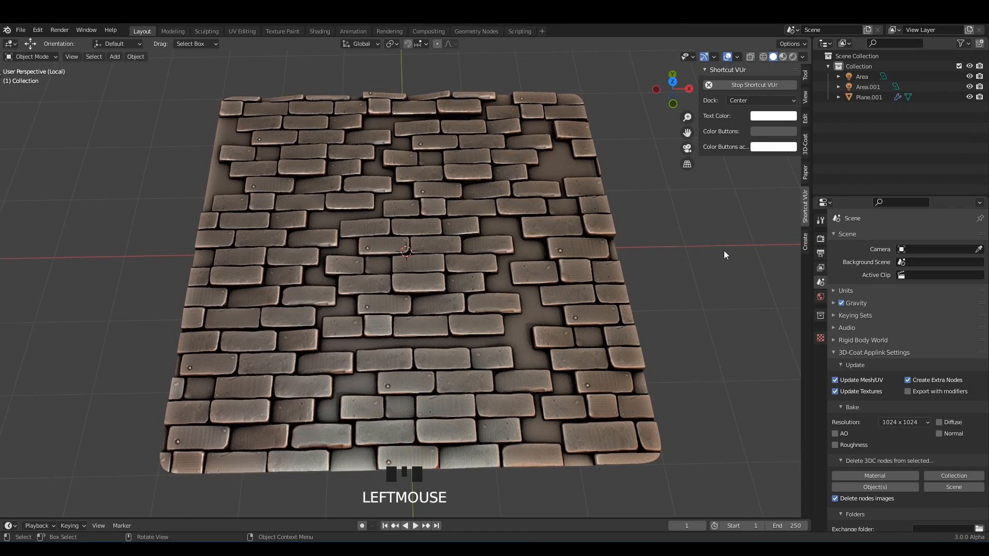
key(n)
- Change the viewport's solid shading to the green matcap and save the file
scroll(532, 230, up, 5)
mouse_move(471, 224)
middle_down()
mouse_move(462, 199)
mouse_move(494, 193)
mouse_move(564, 200)
mouse_move(518, 205)
mouse_move(479, 245)
mouse_move(566, 216)
middle_up()
scroll(517, 205, down, 3)
click(803, 55)
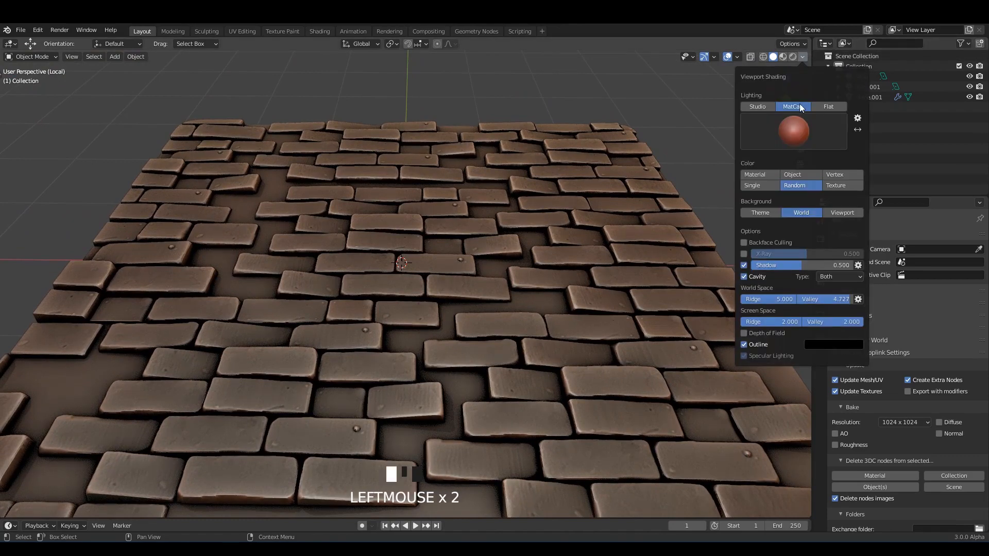
click(794, 132)
click(654, 174)
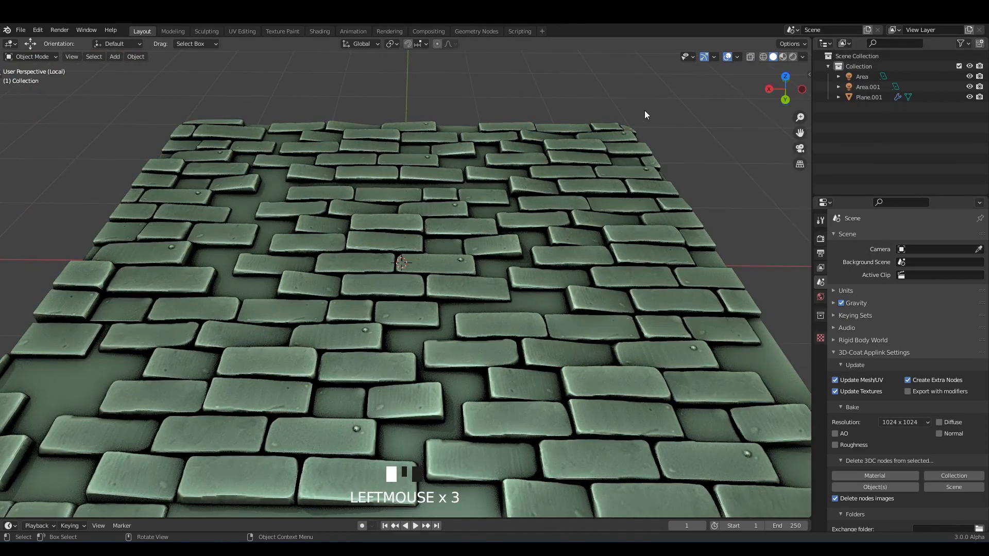
mouse_move(644, 110)
middle_down()
mouse_move(550, 165)
mouse_move(523, 154)
mouse_move(489, 183)
mouse_move(486, 203)
mouse_move(481, 186)
mouse_move(499, 155)
mouse_move(542, 149)
mouse_move(554, 122)
mouse_move(550, 106)
mouse_move(501, 107)
mouse_move(475, 174)
middle_up()
scroll(543, 182, up, 3)
key(ctrl+s)
key(ctrl+s)
key(ctrl+s)
- Inspect the paving mesh in wireframe shading and return the viewport to solid shading
click(763, 55)
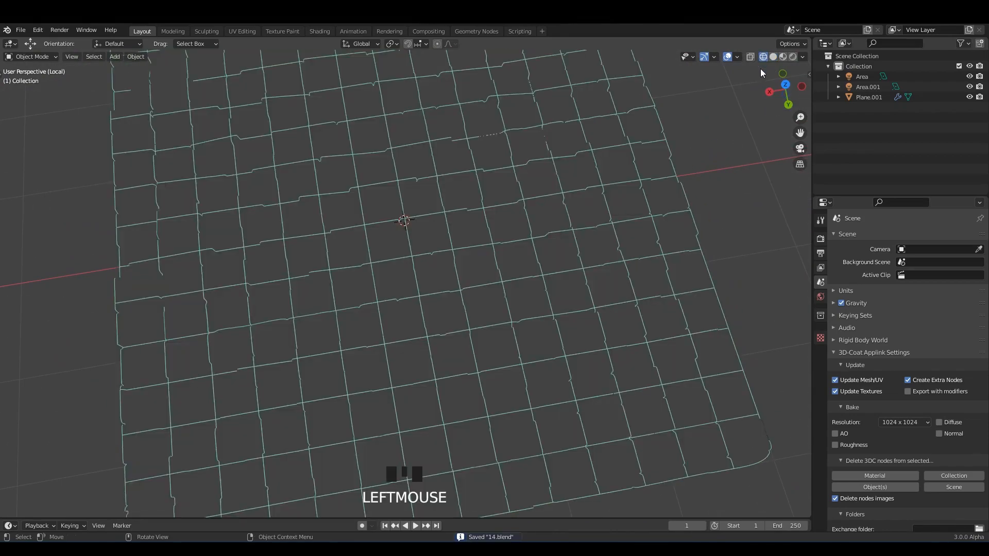
middle_drag(404, 160, 734, 84)
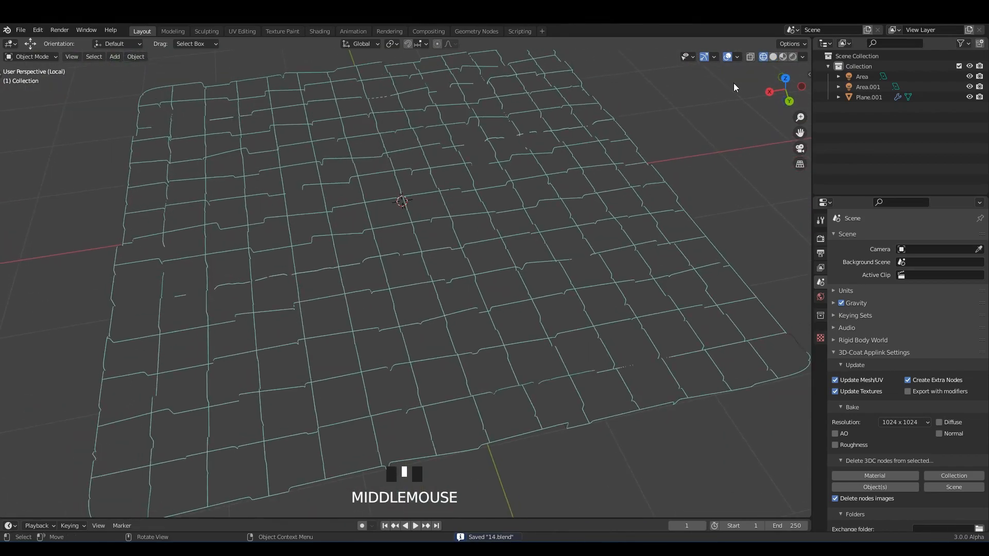
click(773, 56)
middle_drag(450, 163, 372, 261)
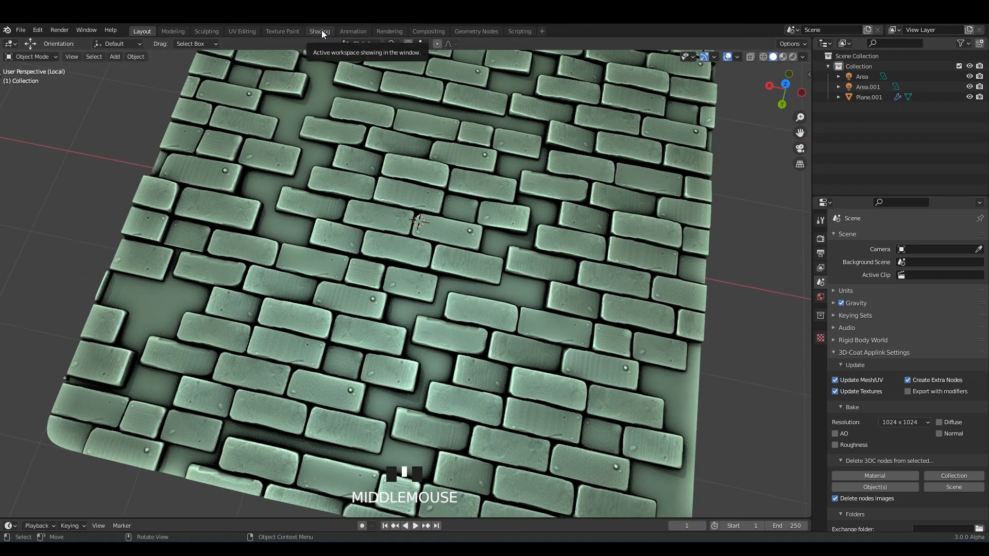
- Switch to the Animation workspace, turn its large 3D viewport into a Shader Editor, and save the file
click(360, 30)
scroll(177, 223, up, 2)
middle_drag(176, 223, 179, 233)
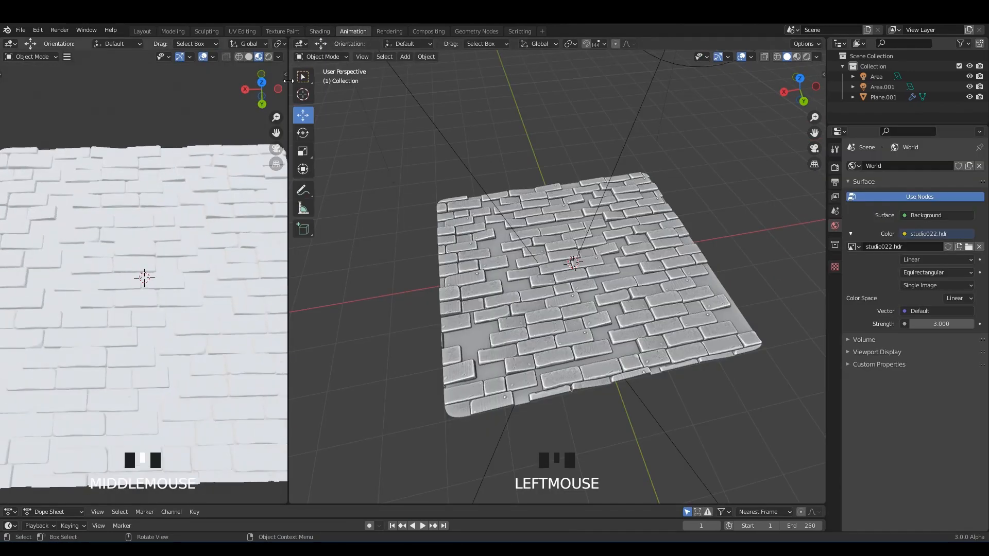
click(301, 45)
click(318, 140)
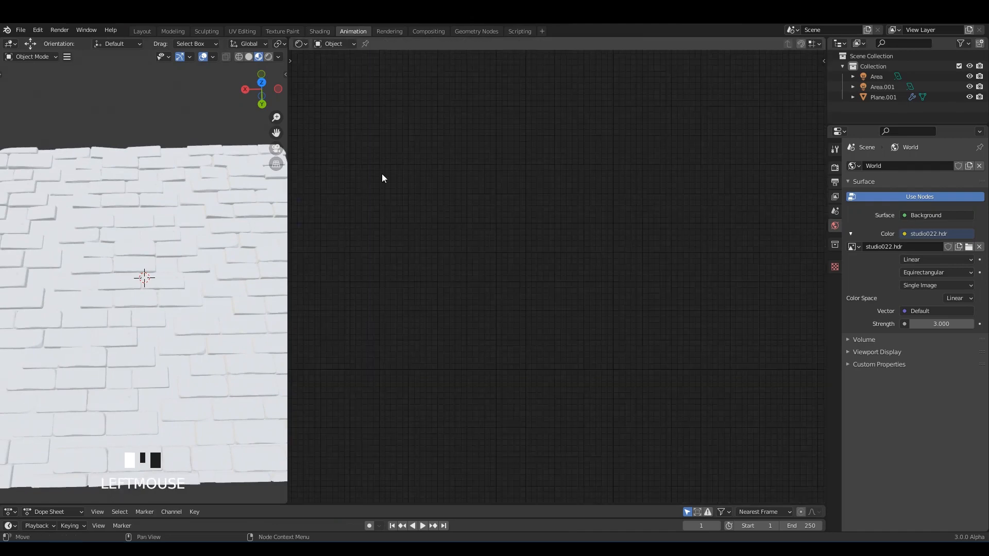
middle_drag(242, 216, 199, 190)
scroll(202, 204, up, 2)
key(ctrl+s)
- Select the paving plane and create a new material for it
click(204, 188)
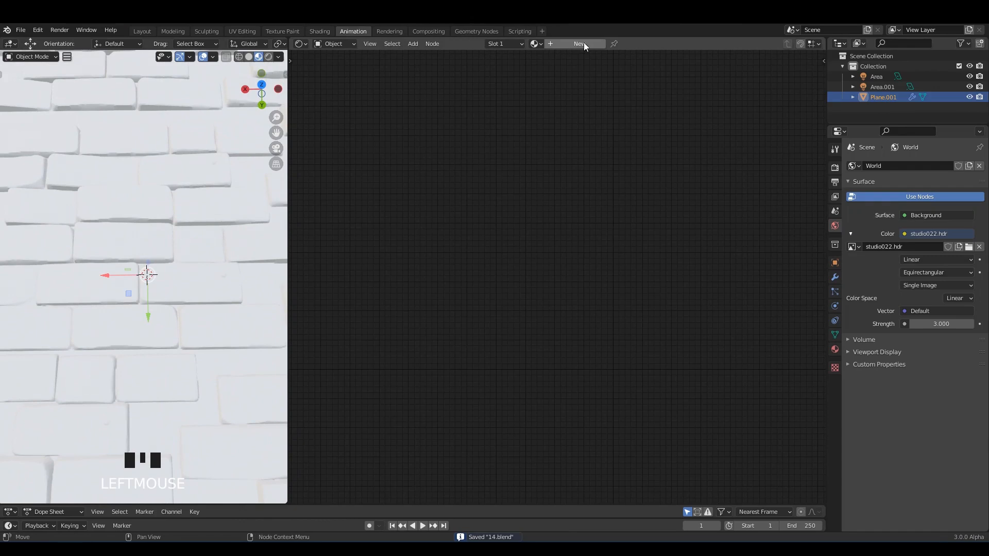
click(580, 44)
middle_drag(611, 218, 562, 181)
scroll(520, 162, up, 1)
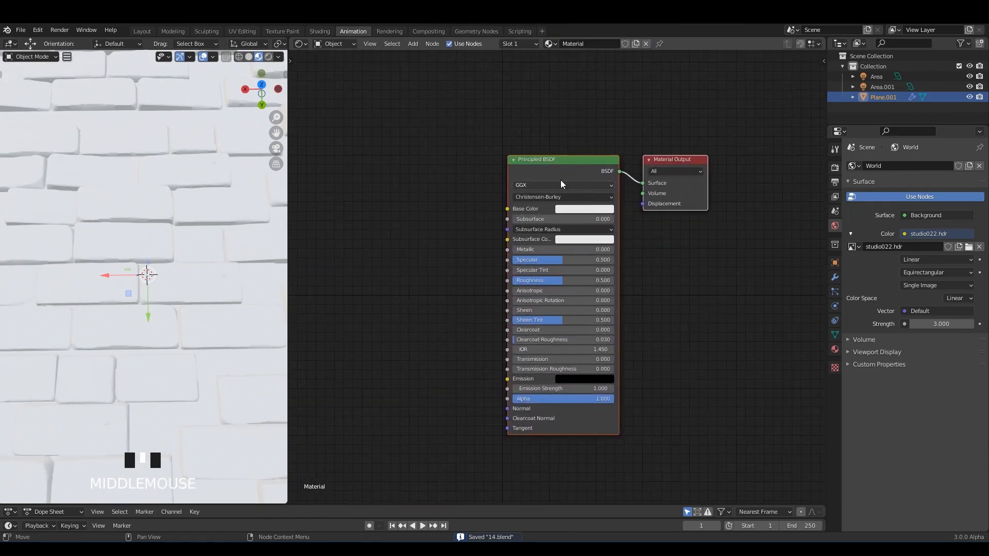
- Enable Ambient Occlusion, Bloom and Screen Space Reflections in the Eevee render settings
click(834, 168)
click(855, 236)
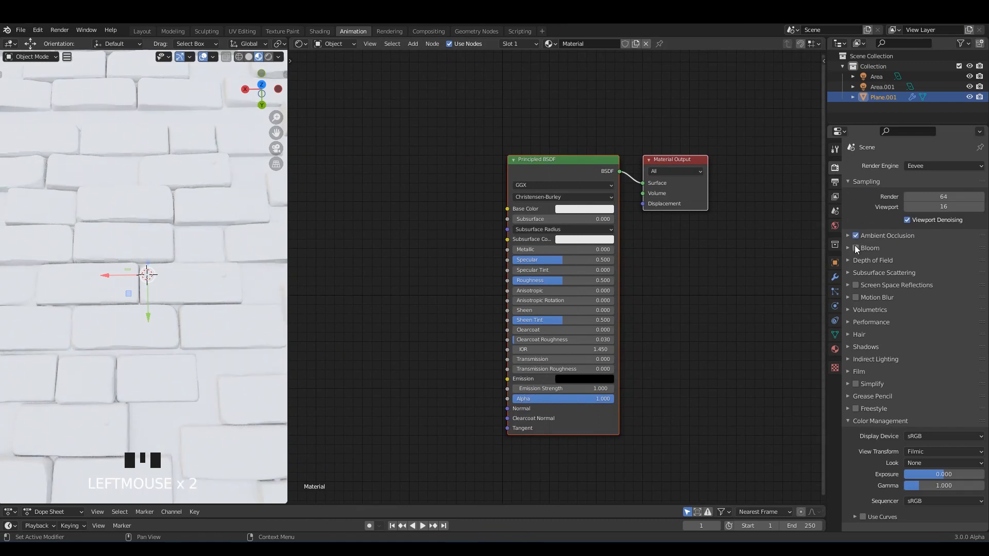
click(856, 248)
click(855, 286)
scroll(879, 443, down, 4)
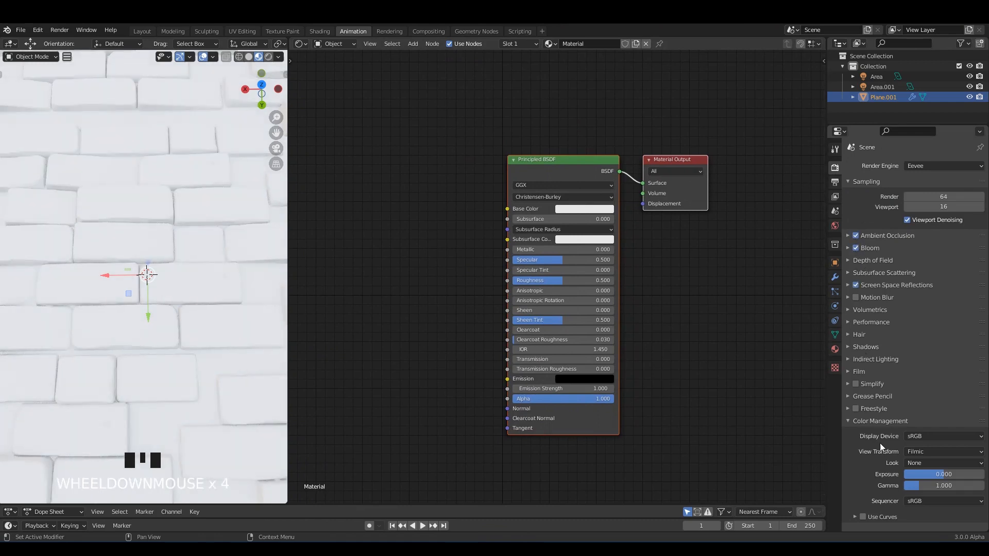
- Set the color management look to Very High Contrast and save the file
click(928, 462)
click(923, 441)
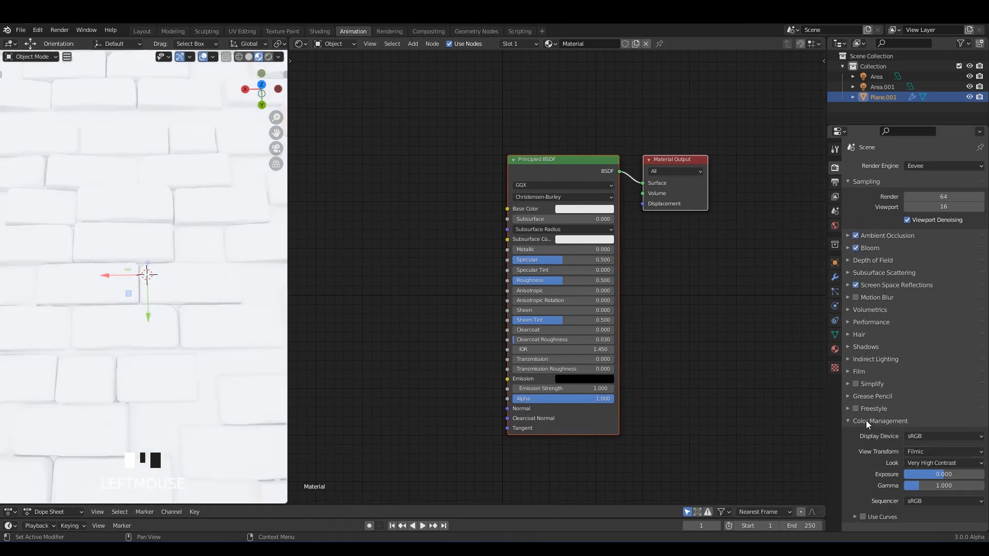
click(856, 421)
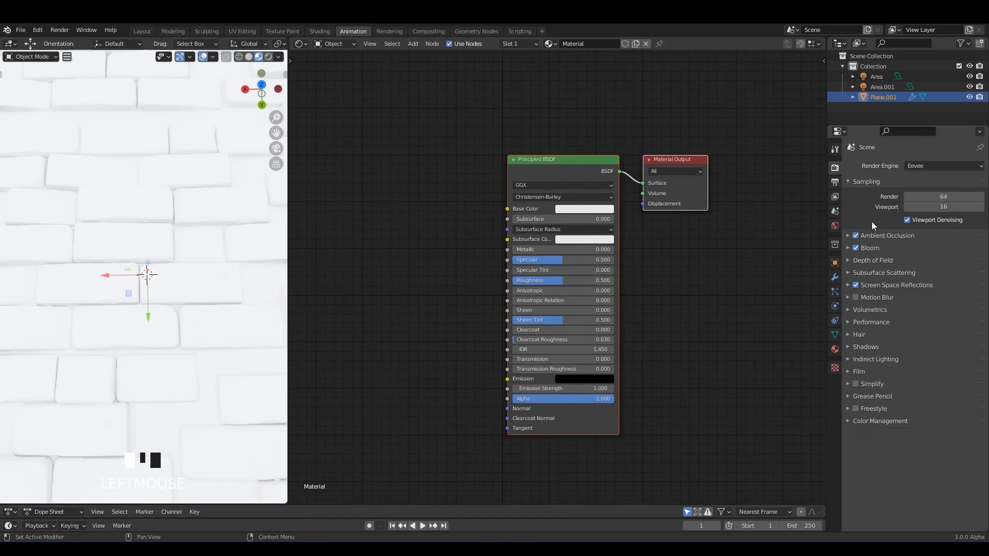
middle_drag(223, 258, 201, 227)
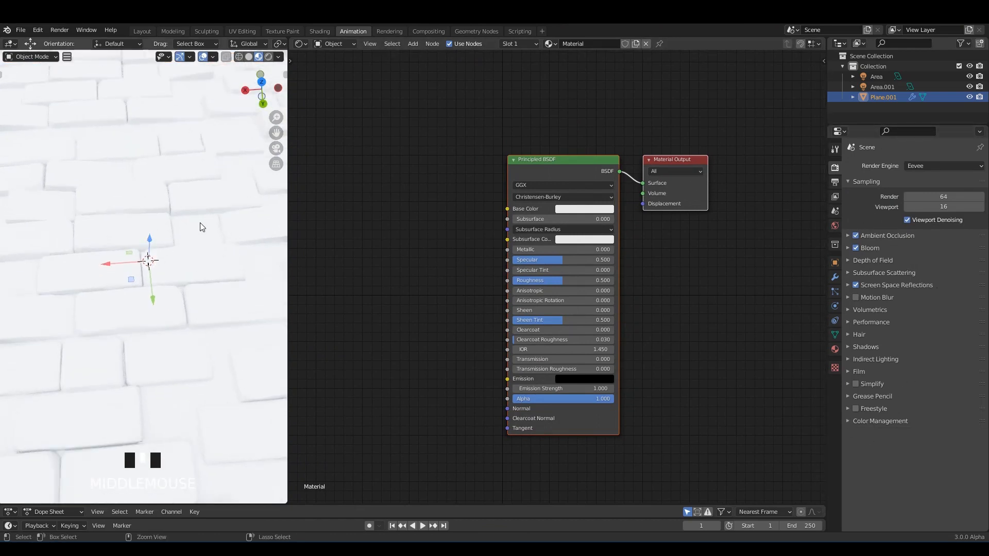
key(ctrl+s)
scroll(426, 228, down, 2)
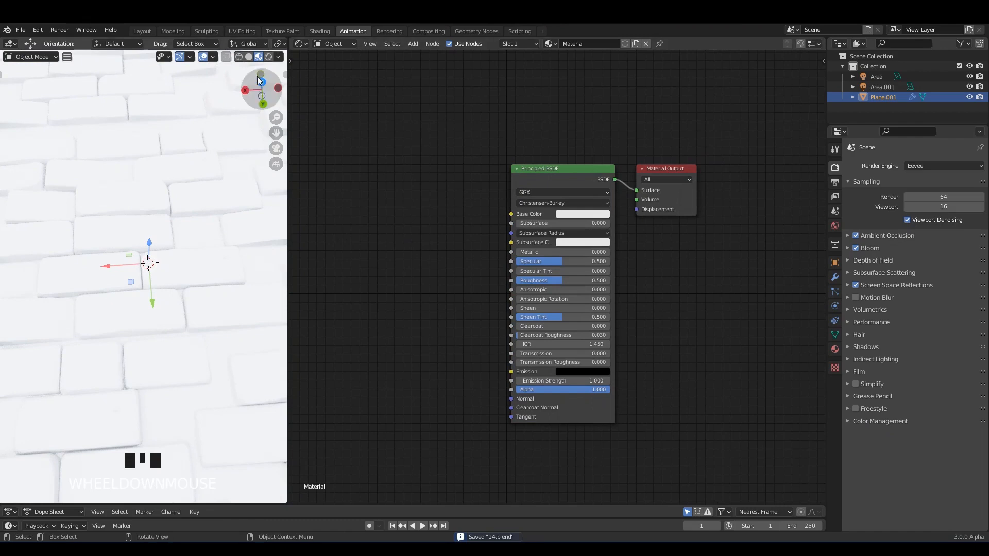
click(182, 58)
middle_drag(196, 139, 159, 116)
click(181, 58)
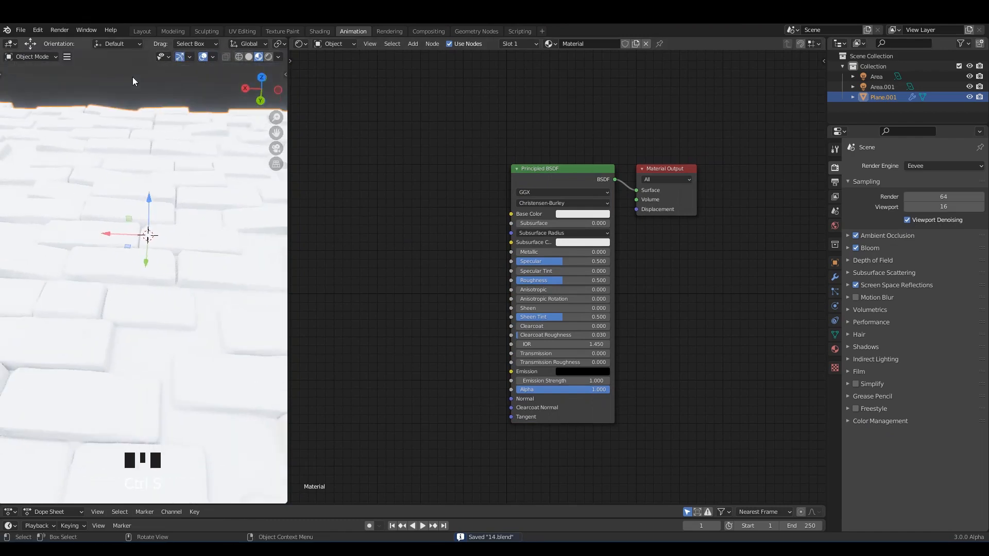
- Save the file and keep the paving plane selected
click(132, 77)
middle_drag(135, 84, 209, 215)
key(ctrl+s)
click(177, 145)
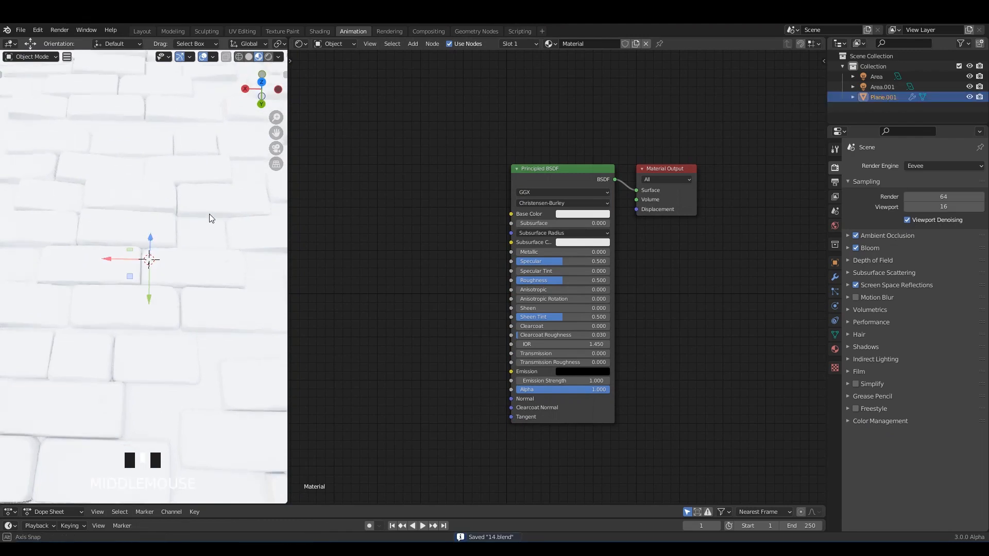
- Add an Ambient Occlusion node to the left of the Principled BSDF node
middle_drag(500, 270, 564, 263)
scroll(511, 195, up, 2)
key(shift+a)
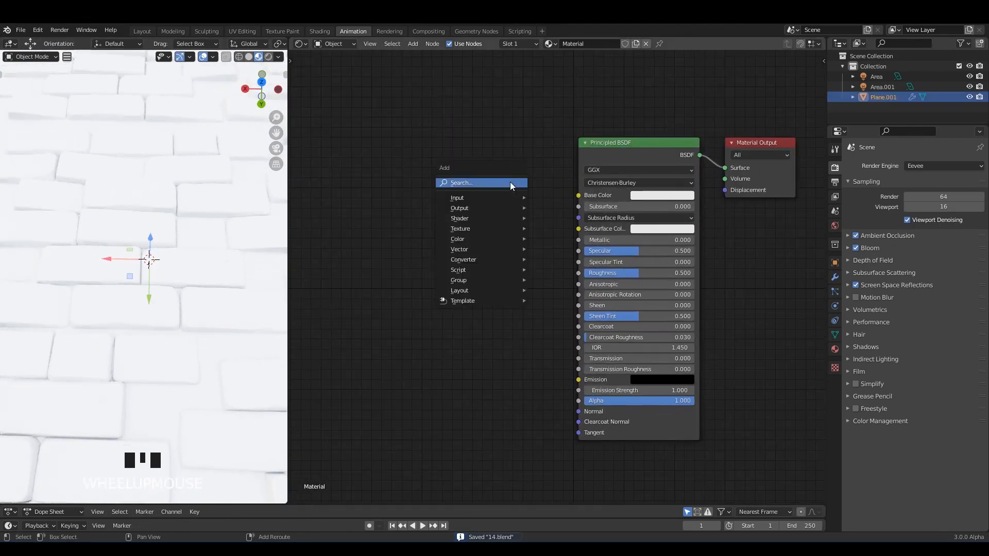
click(510, 186)
click(542, 197)
click(342, 135)
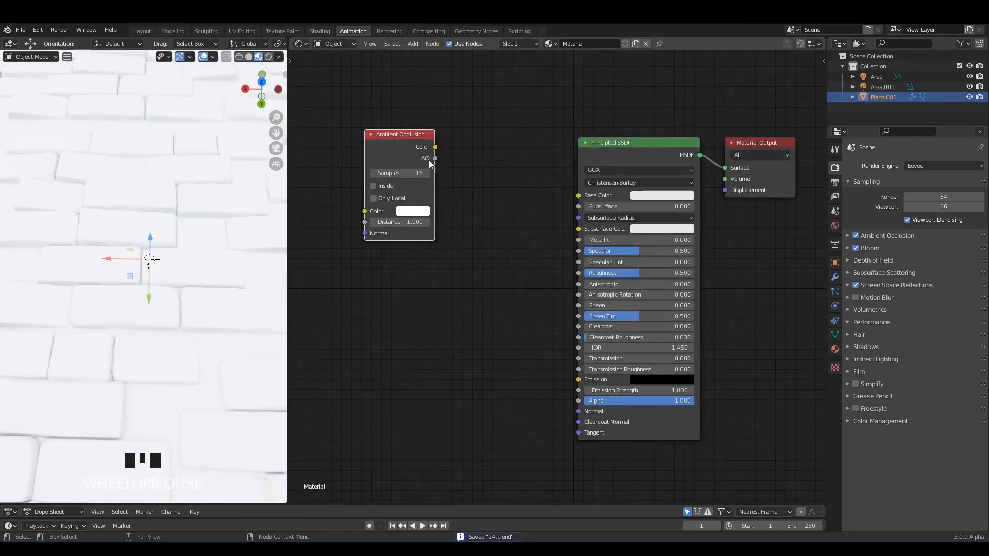
middle_drag(466, 168, 548, 153)
mouse_move(573, 189)
middle_down()
mouse_move(558, 190)
mouse_move(564, 199)
mouse_move(577, 184)
middle_up()
scroll(576, 180, up, 1)
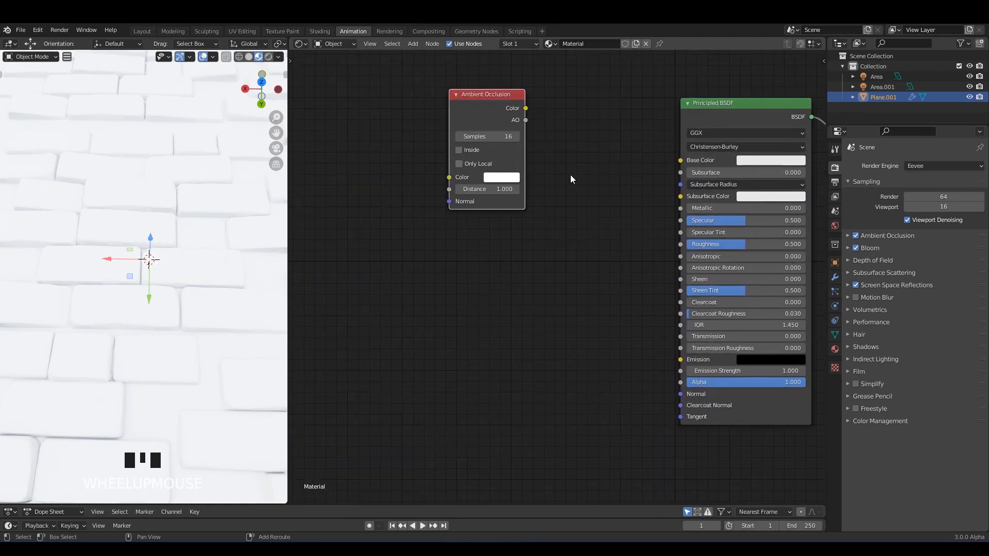
- Add a ColorRamp node between the Ambient Occlusion and Principled BSDF nodes, spacing the two new nodes apart
key(shift+a)
click(570, 174)
text(col)
click(583, 191)
click(548, 174)
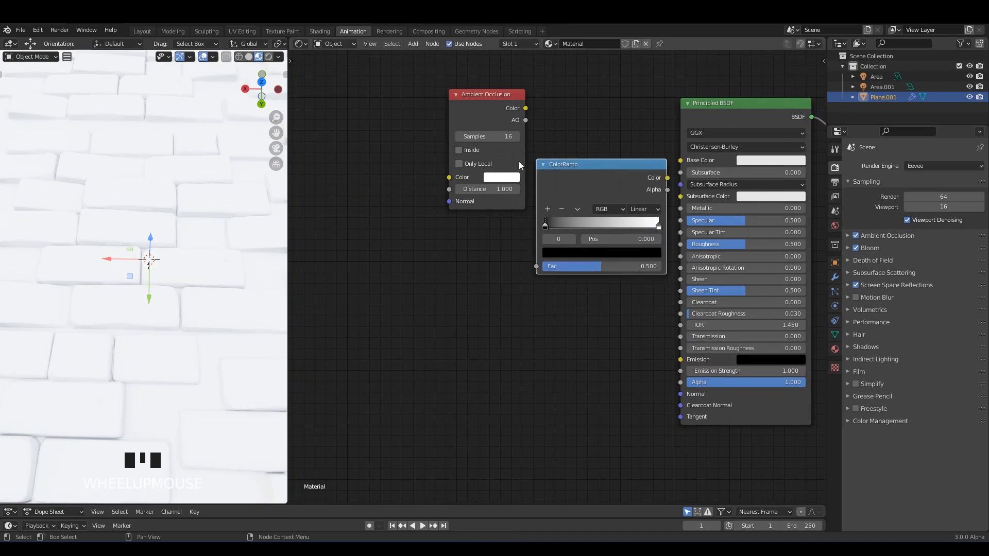
drag(480, 104, 443, 124)
drag(574, 187, 548, 174)
click(547, 174)
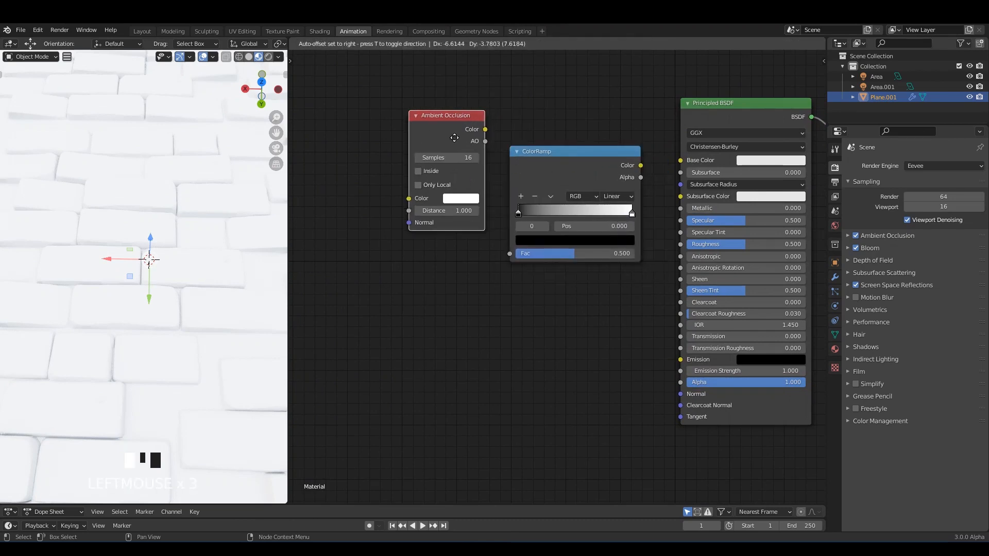
- Add a Geometry node below the Ambient Occlusion node
key(shift+a)
click(457, 259)
text(a)
click(475, 289)
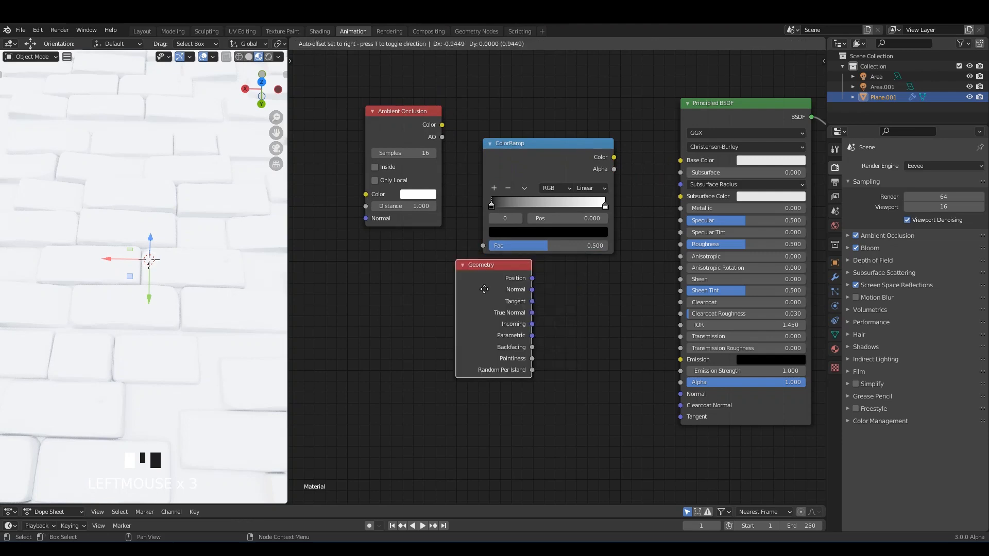
click(390, 348)
- Duplicate the ColorRamp node and place the copy beside the Geometry node
click(545, 172)
key(shift+d)
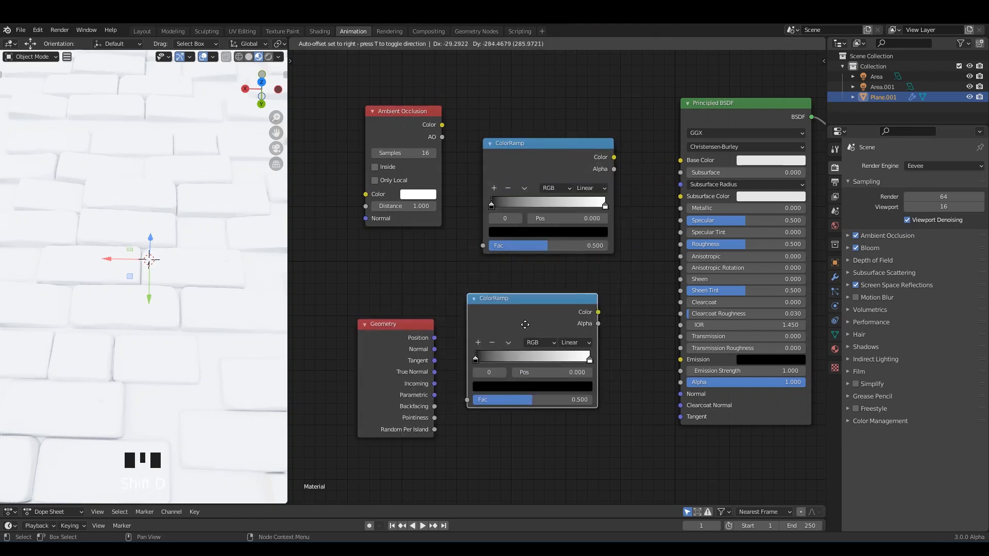
click(481, 385)
- Feed the Geometry node's Pointiness into the lower ColorRamp's Fac and preview it with the Cycles render engine
scroll(481, 385, up, 1)
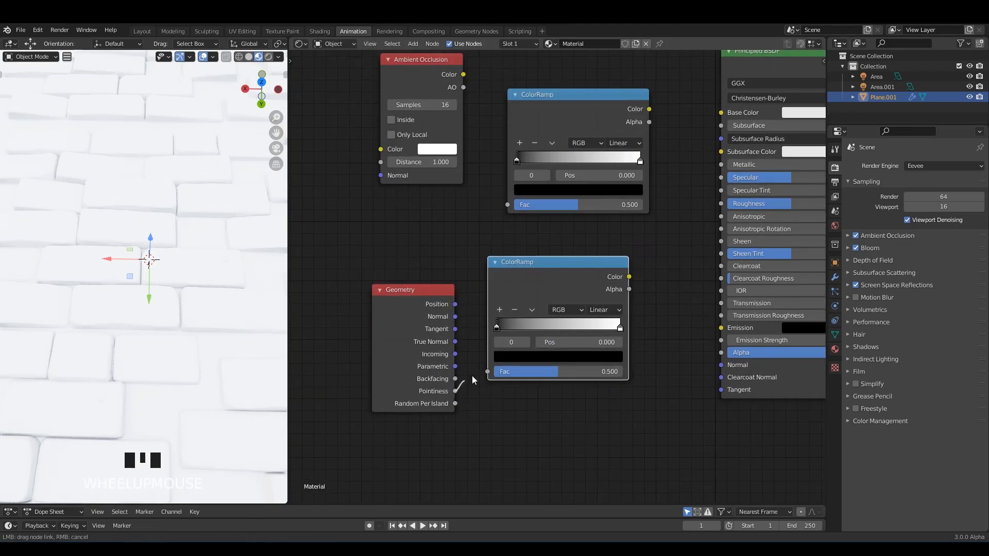
drag(483, 373, 486, 372)
ctrl+shift+click(542, 293)
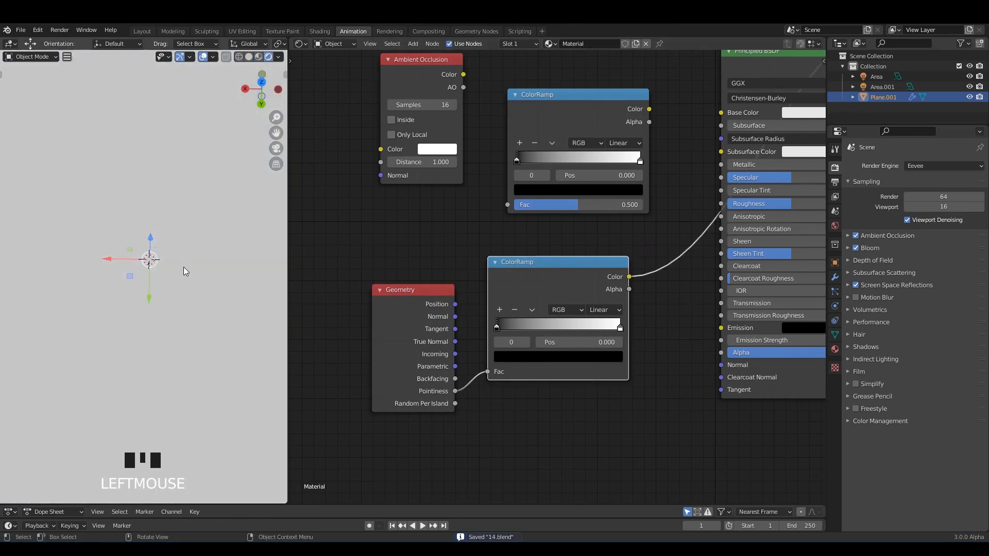
click(923, 165)
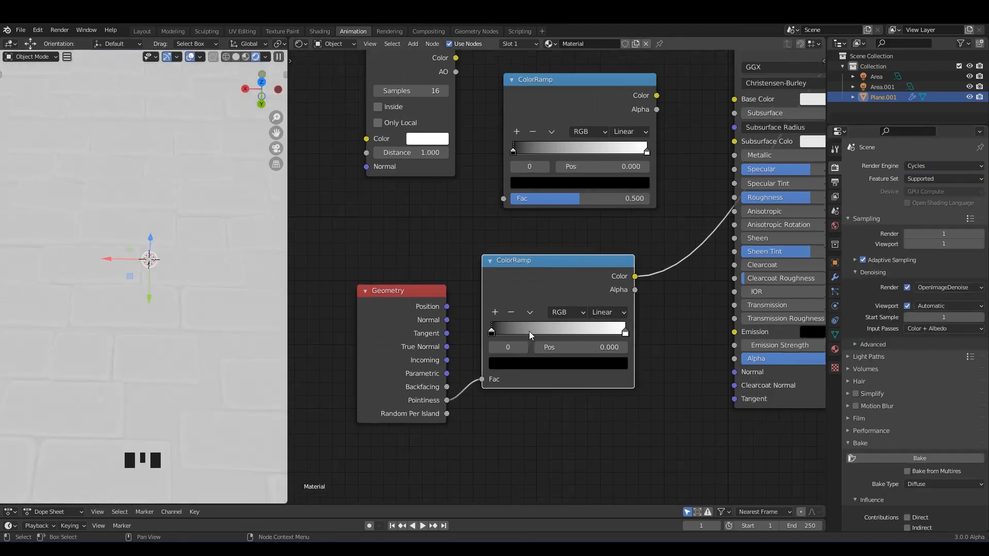
- Set the lower ColorRamp's black stop to position 0.468, bring its white stop close beside it, and save the file
scroll(530, 329, up, 3)
drag(503, 352, 553, 350)
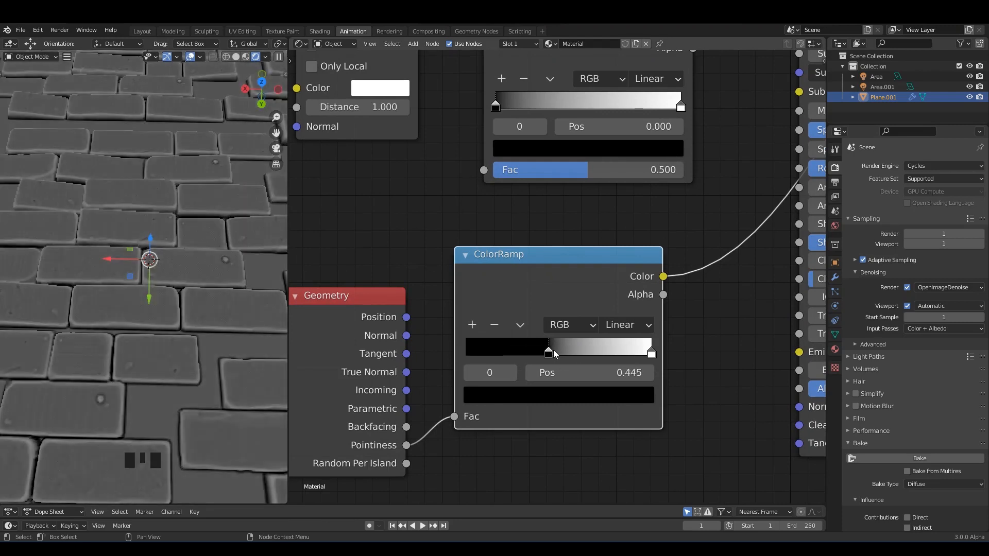
drag(651, 355, 553, 353)
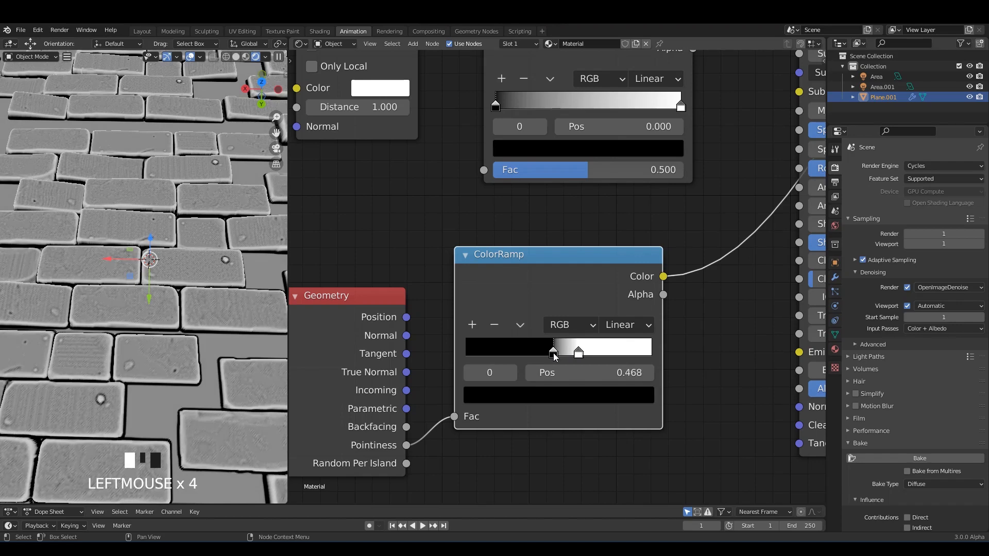
click(233, 295)
key(ctrl+s)
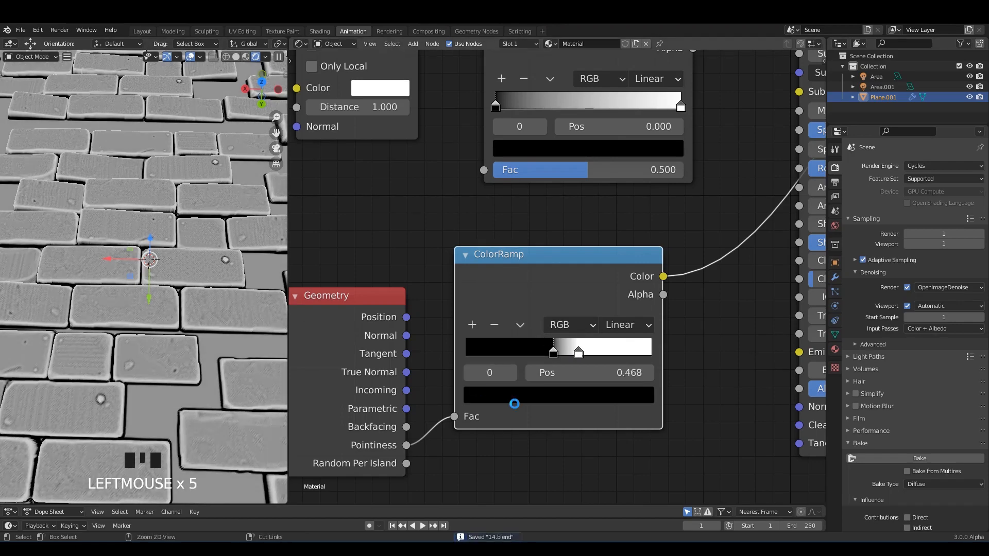
- Rearrange the nodes so the Geometry and lower ColorRamp pair sits well below the Ambient Occlusion and upper ColorRamp pair
click(591, 460)
scroll(582, 263, down, 3)
middle_drag(559, 220, 551, 274)
scroll(541, 281, down, 3)
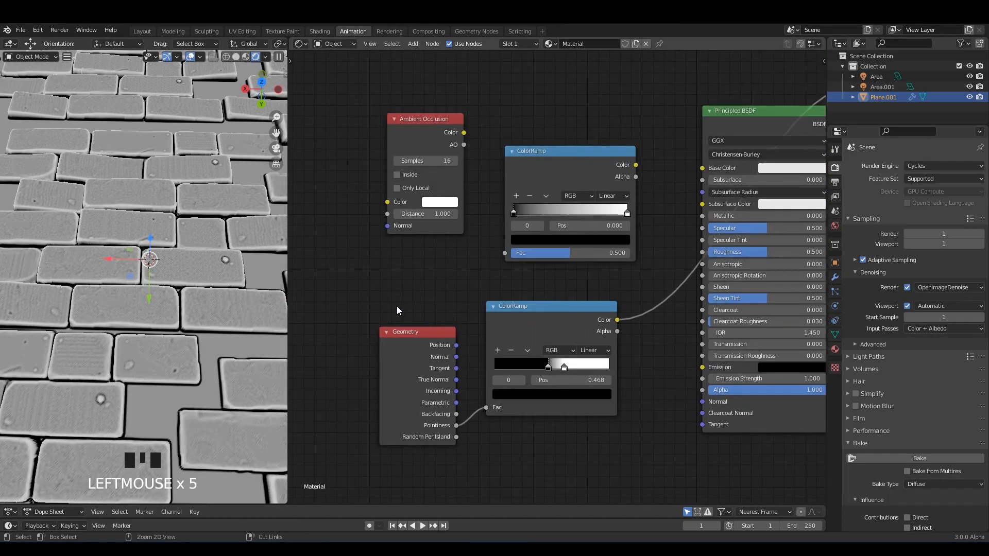
drag(395, 294, 570, 393)
drag(553, 332, 512, 364)
click(375, 362)
drag(375, 362, 387, 339)
drag(361, 302, 490, 390)
drag(487, 332, 474, 349)
middle_drag(425, 289, 454, 340)
drag(426, 226, 428, 242)
drag(426, 204, 503, 194)
- Duplicate the upper ColorRamp and place the copy between the two existing ColorRamps
click(527, 177)
key(shift+d)
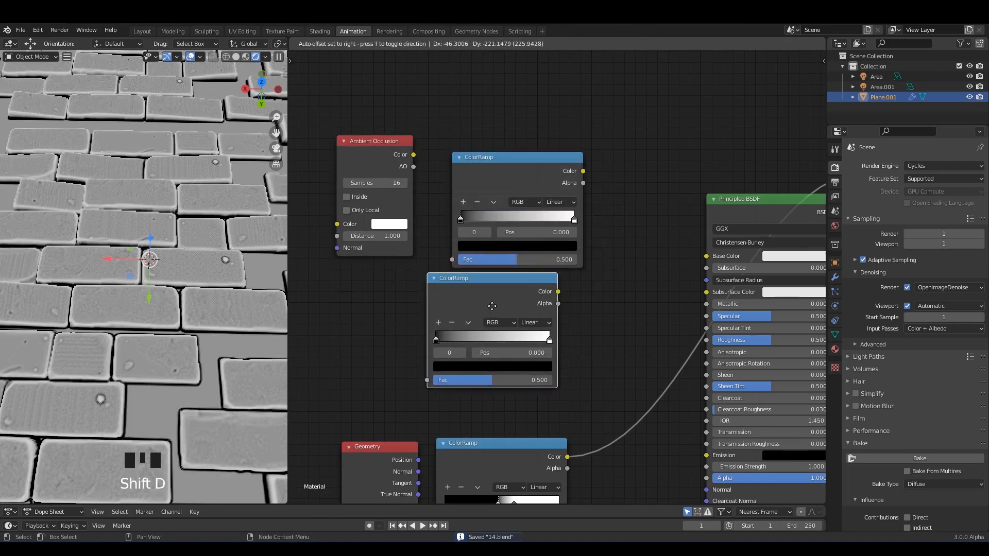
click(506, 309)
- Link the Ambient Occlusion node's Color output to the upper ColorRamp's Fac and preview that ColorRamp on the plane
drag(376, 153, 371, 173)
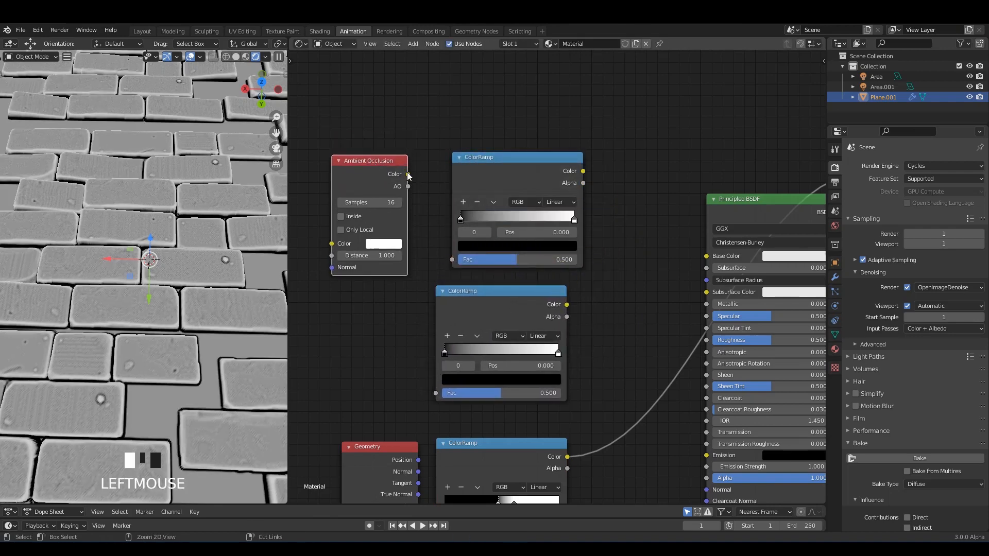
drag(446, 258, 452, 260)
drag(387, 180, 385, 174)
ctrl+shift+click(518, 185)
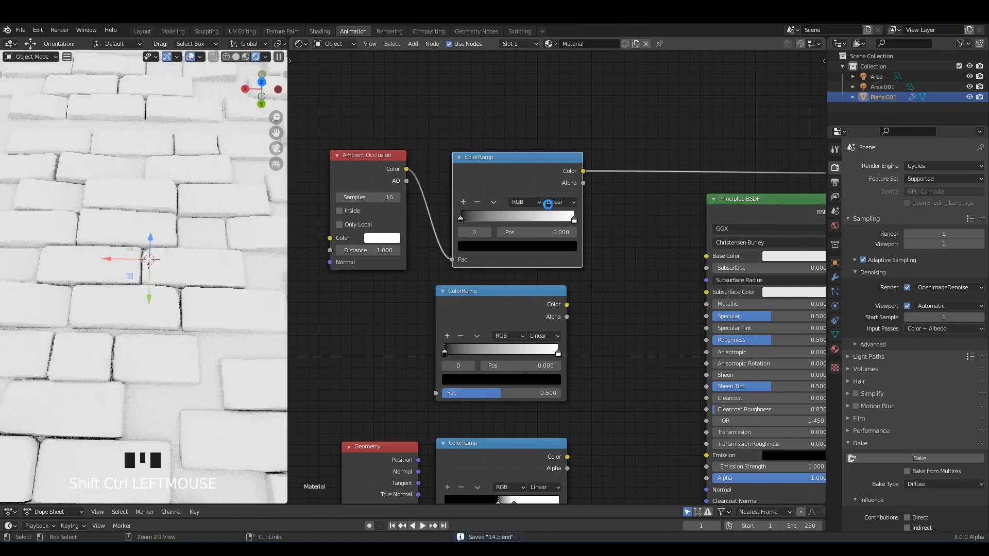
- Add a stop to the upper ColorRamp at position 0.723 and color it green
scroll(440, 187, up, 3)
click(438, 182)
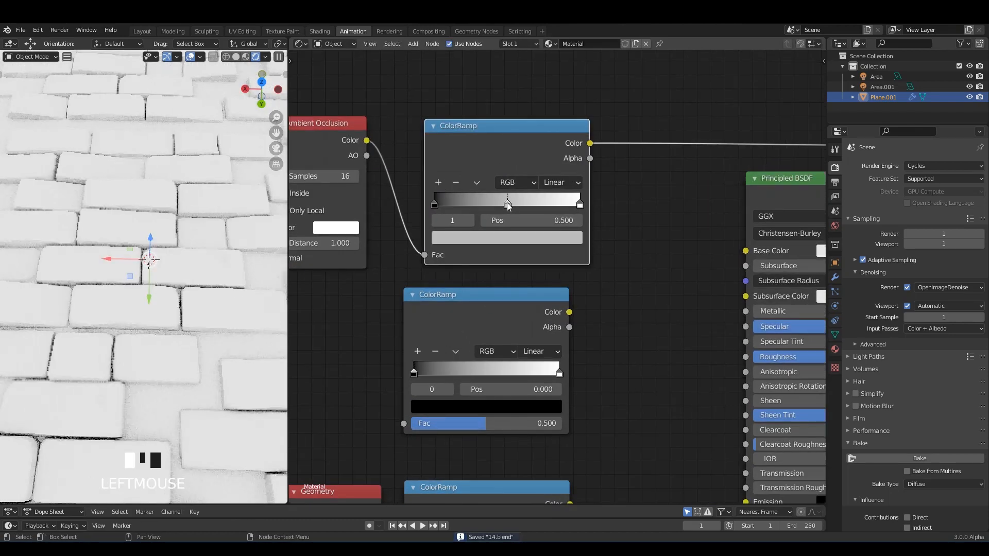
drag(517, 206, 542, 208)
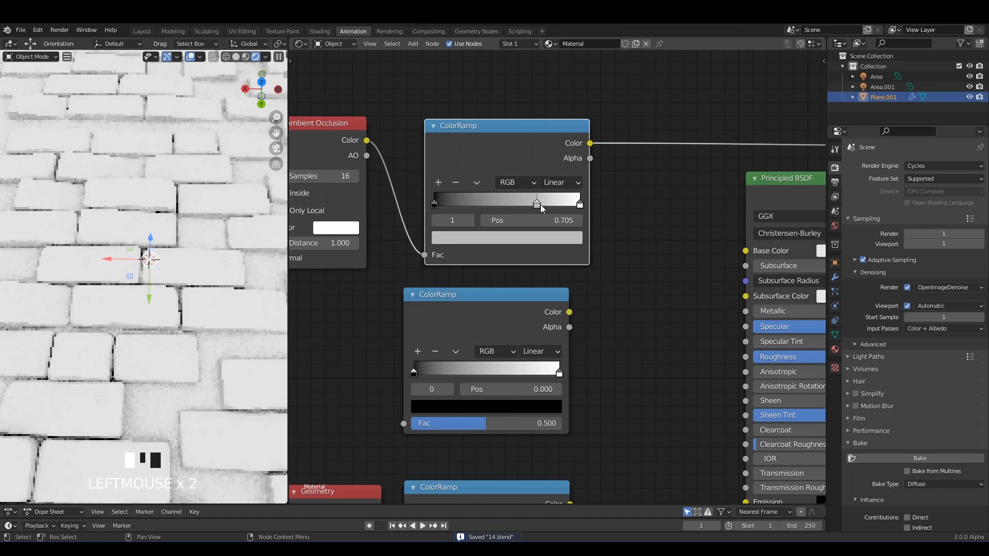
click(526, 238)
click(463, 84)
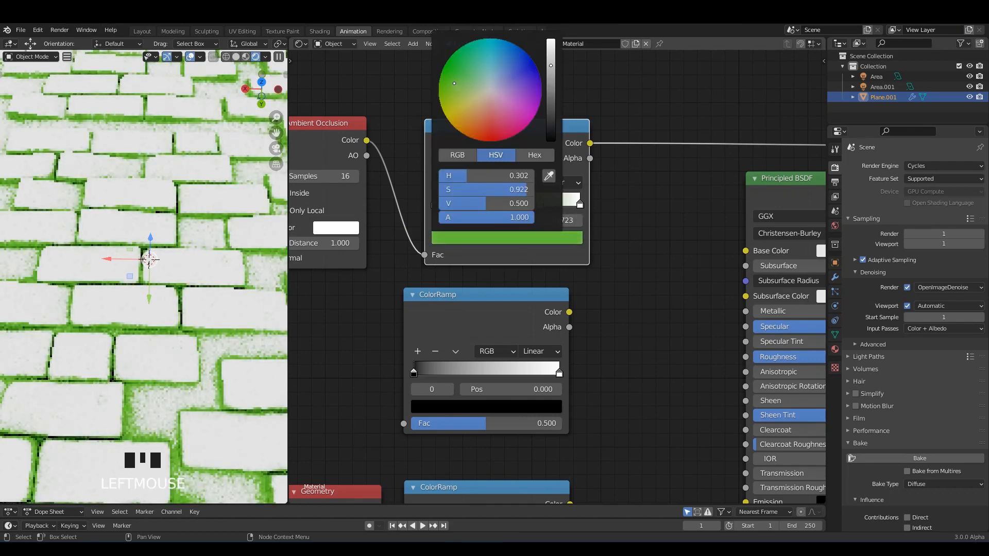
scroll(508, 92, down, 5)
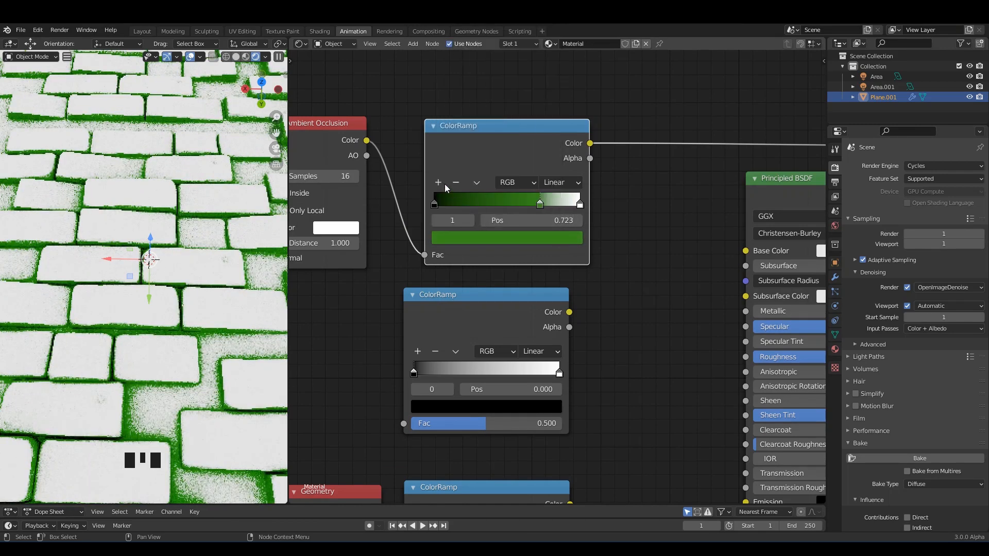
- Add another stop to the upper ColorRamp at position 0.361 and color it dark red
click(438, 182)
click(486, 232)
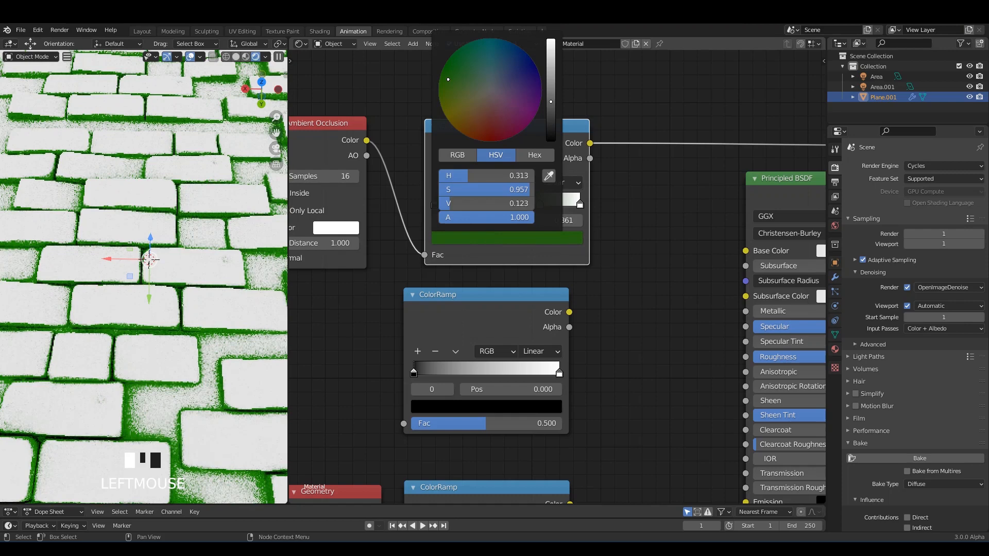
drag(465, 103, 485, 132)
click(628, 286)
- Move the upper ColorRamp's green stop to position 0.882, keeping the dark red stop at 0.361
scroll(521, 209, up, 1)
middle_drag(521, 208, 560, 222)
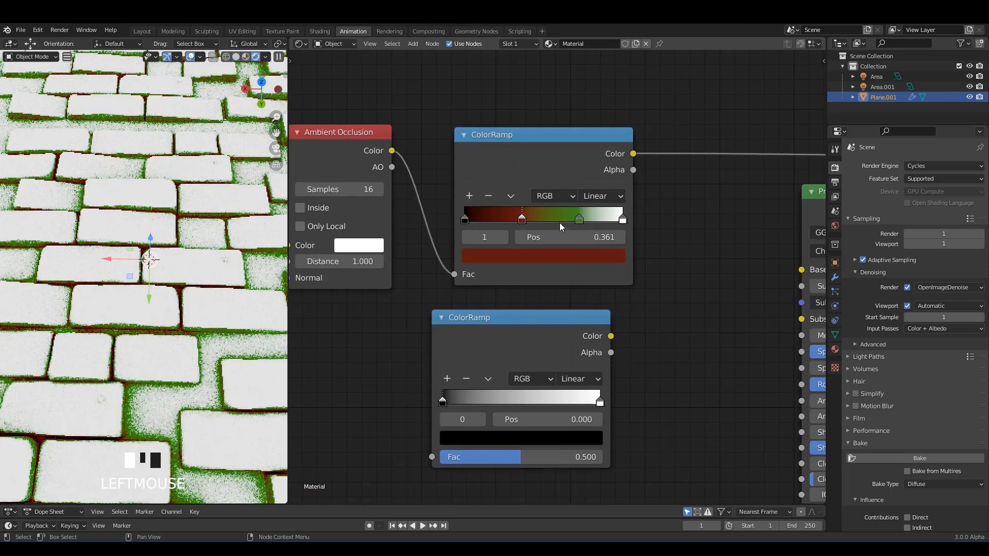
drag(579, 219, 604, 219)
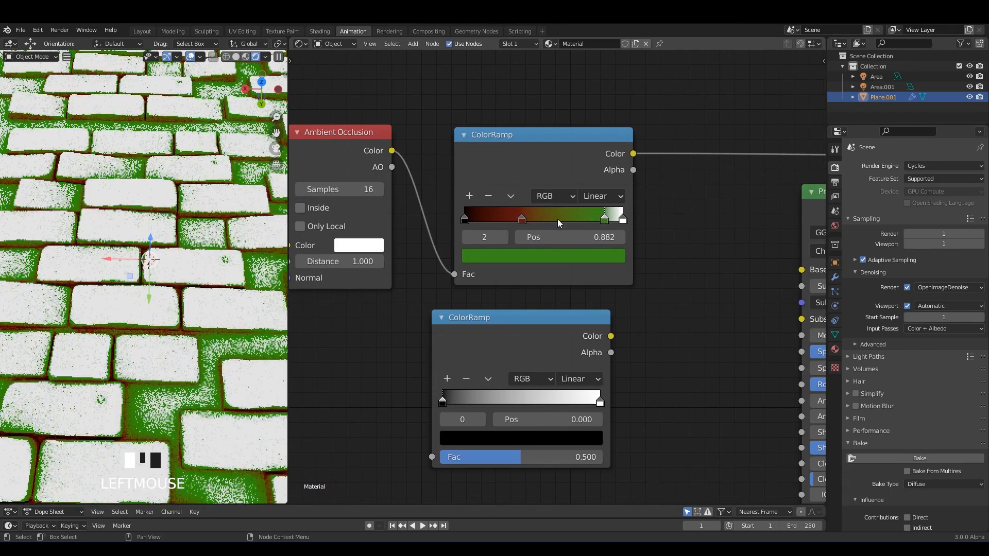
mouse_move(524, 218)
mouse_down()
mouse_move(507, 220)
mouse_move(525, 218)
mouse_up()
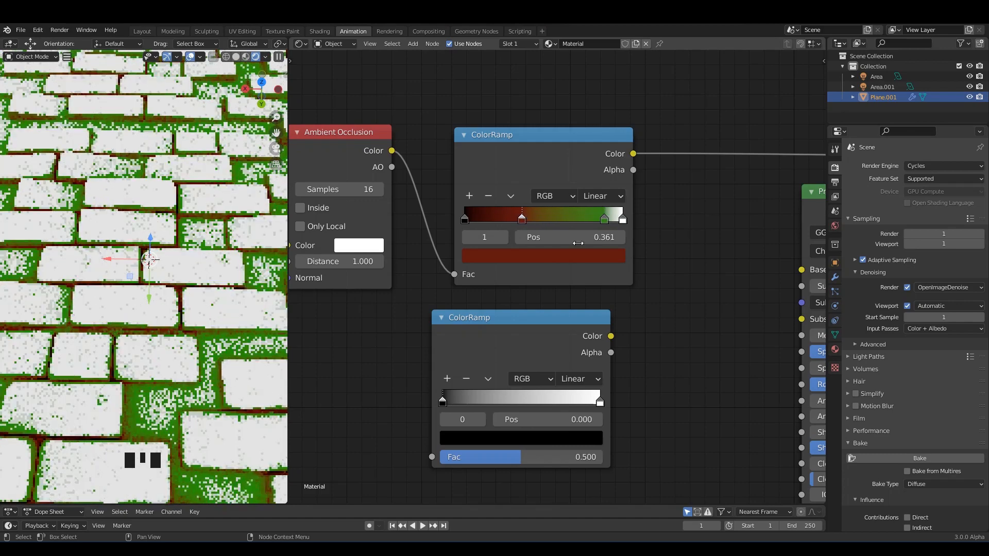
- Set the Cycles sampling to 126 render samples and 32 viewport samples, and save the file
scroll(654, 262, down, 2)
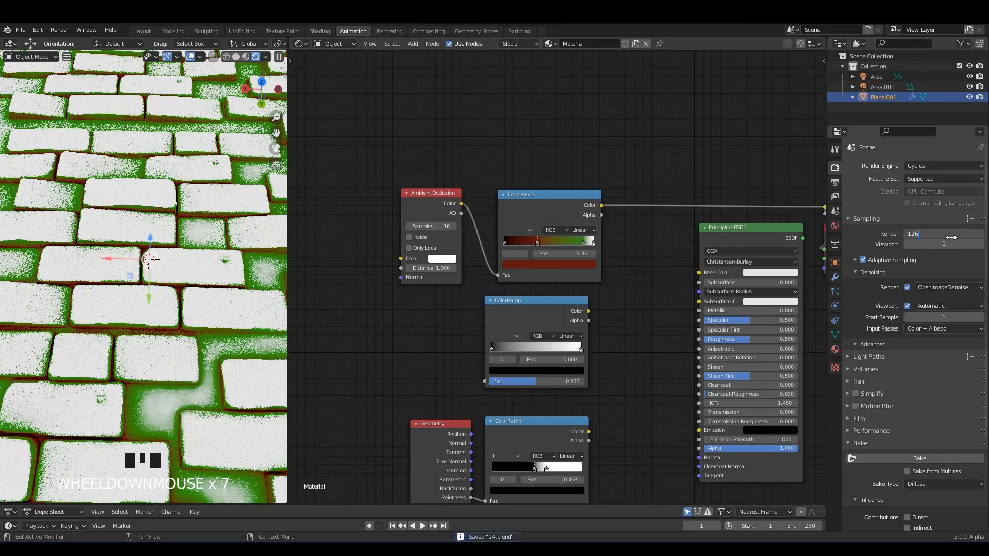
click(949, 241)
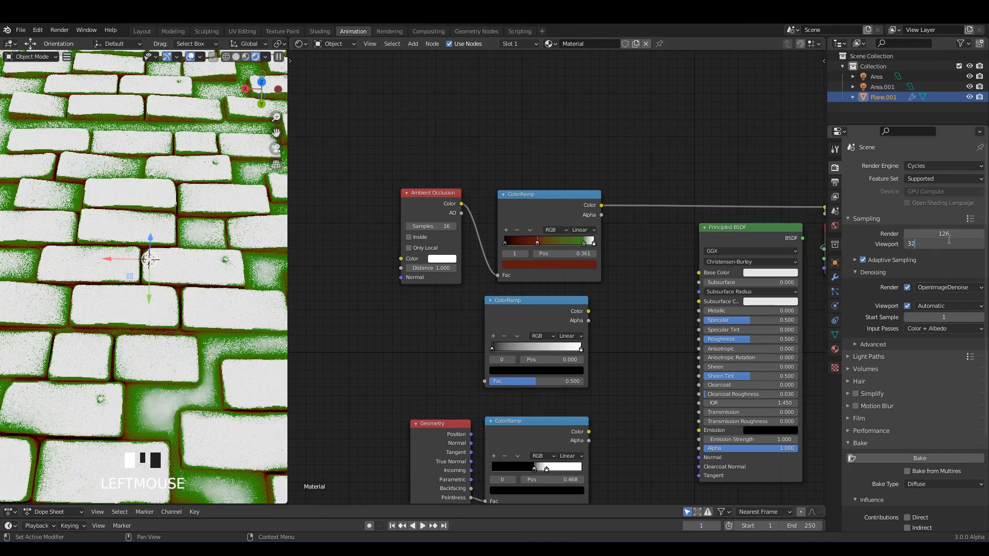
key(Return)
key(ctrl+s)
scroll(525, 146, down, 2)
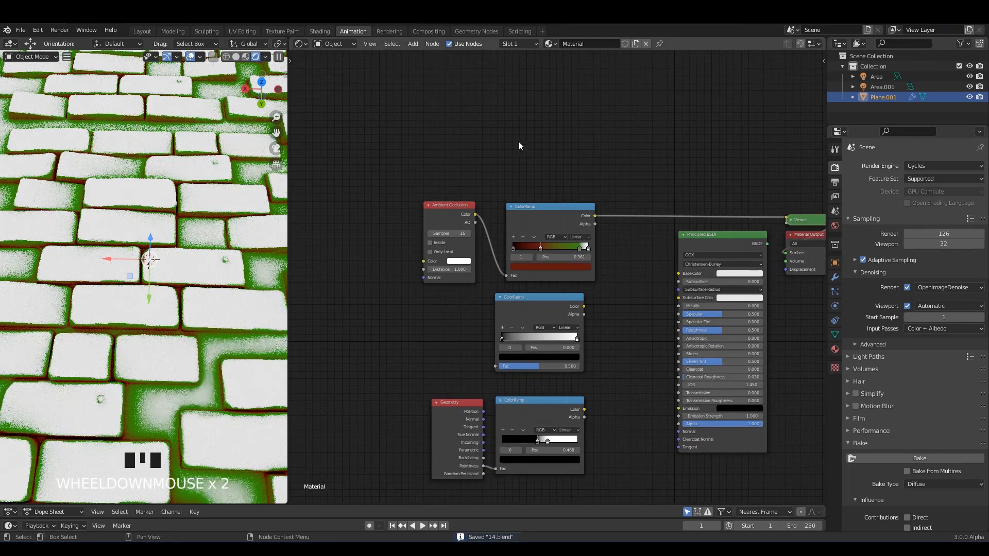
- Preview the unlinked middle ColorRamp on the paving plane
ctrl+drag(546, 195, 442, 150)
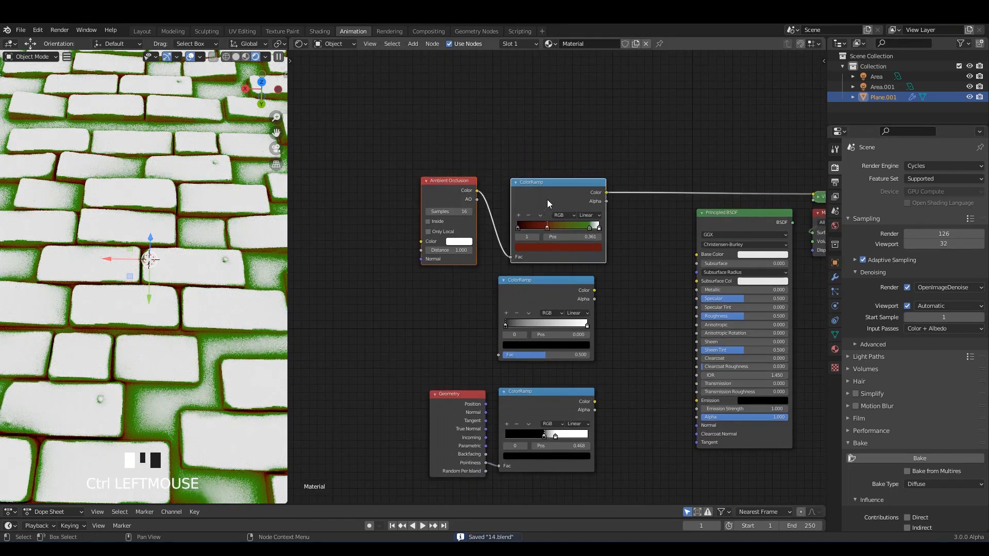
scroll(536, 236, up, 3)
ctrl+shift+click(551, 298)
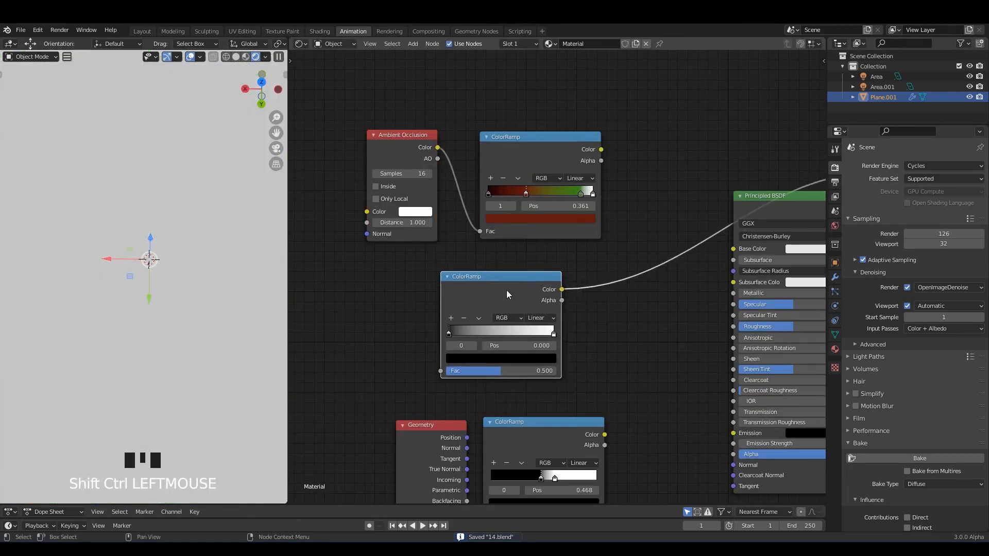
scroll(494, 298, up, 3)
scroll(480, 303, down, 2)
middle_drag(480, 304, 511, 239)
scroll(561, 304, up, 1)
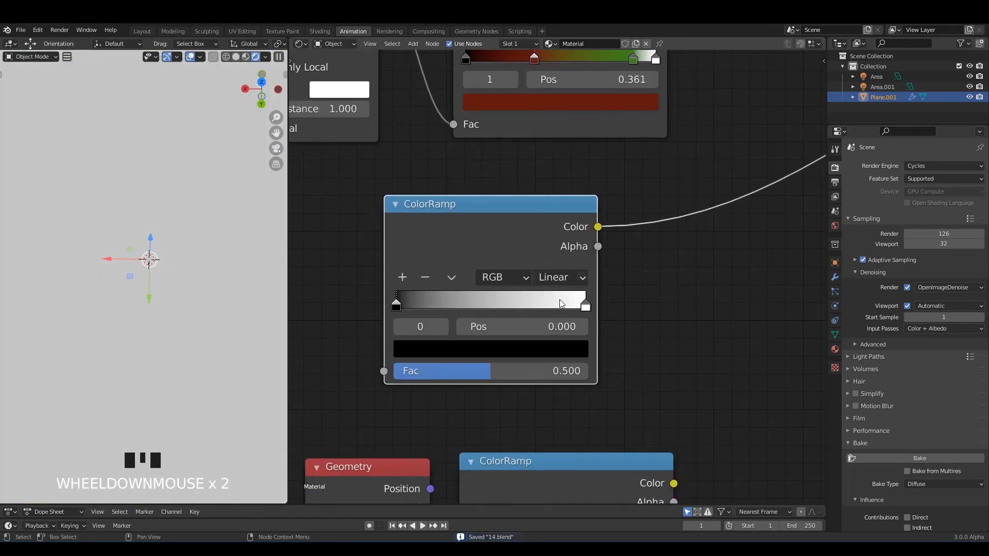
- Recolor the middle ColorRamp's white stop to brown with H 0.071, S 0.762 and V 0.241, and save the file
click(586, 307)
click(542, 345)
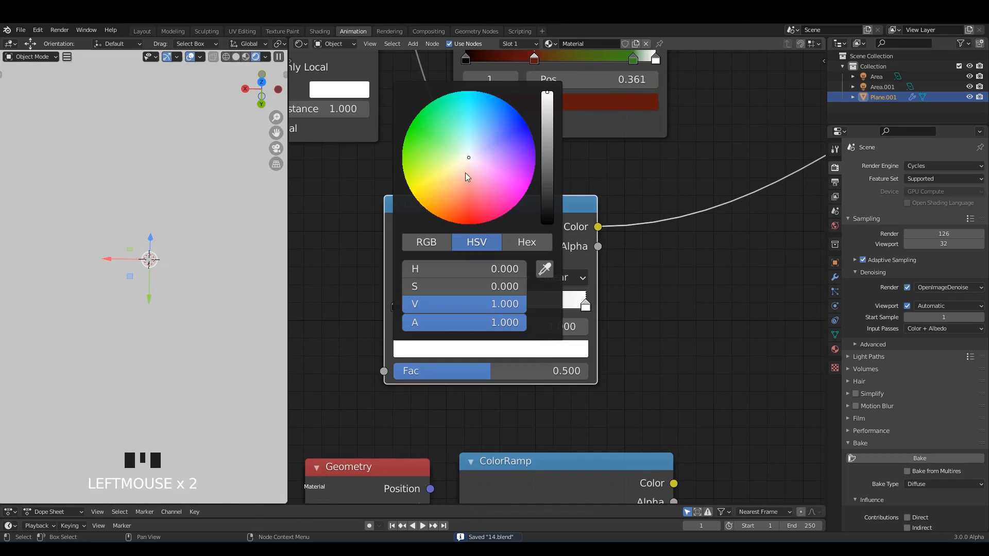
drag(467, 177, 444, 196)
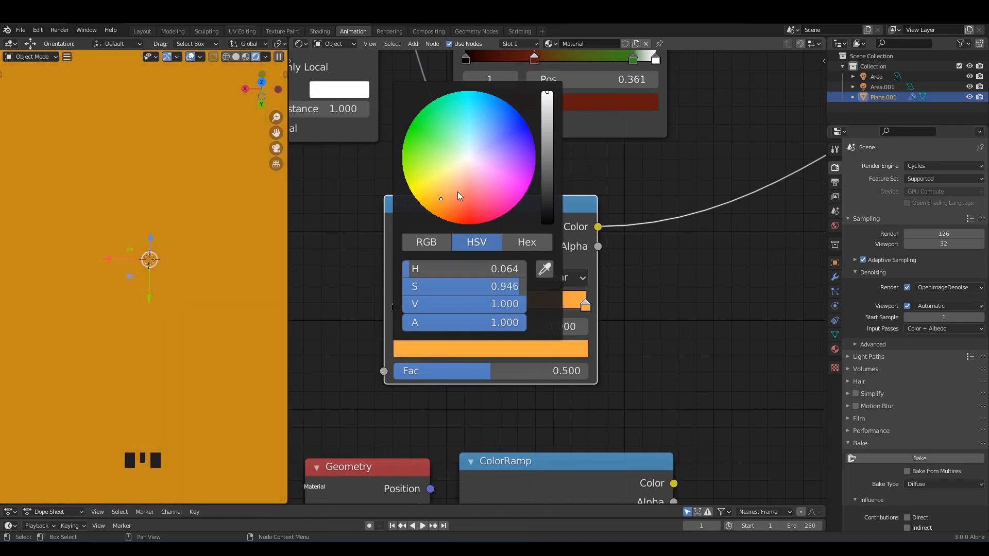
drag(546, 103, 547, 146)
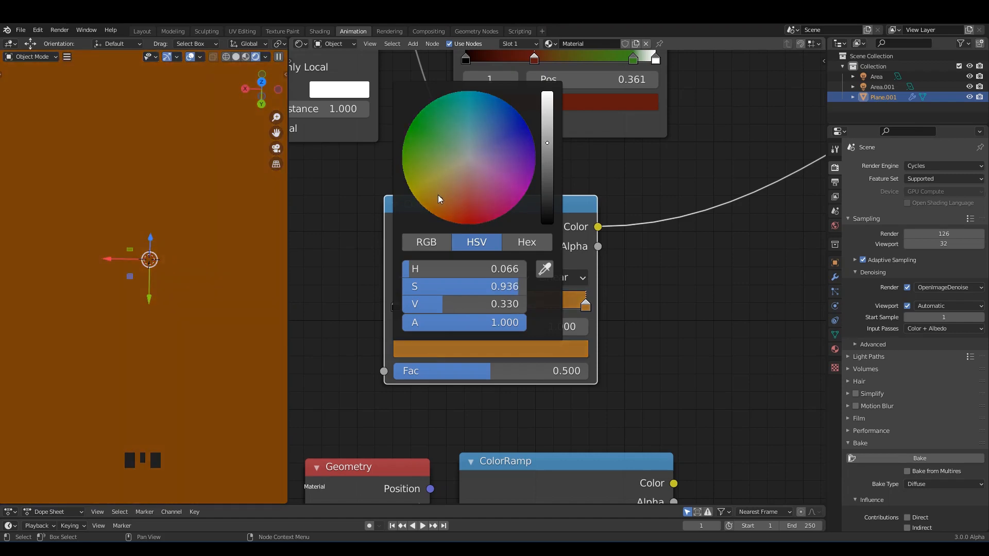
drag(439, 195, 446, 181)
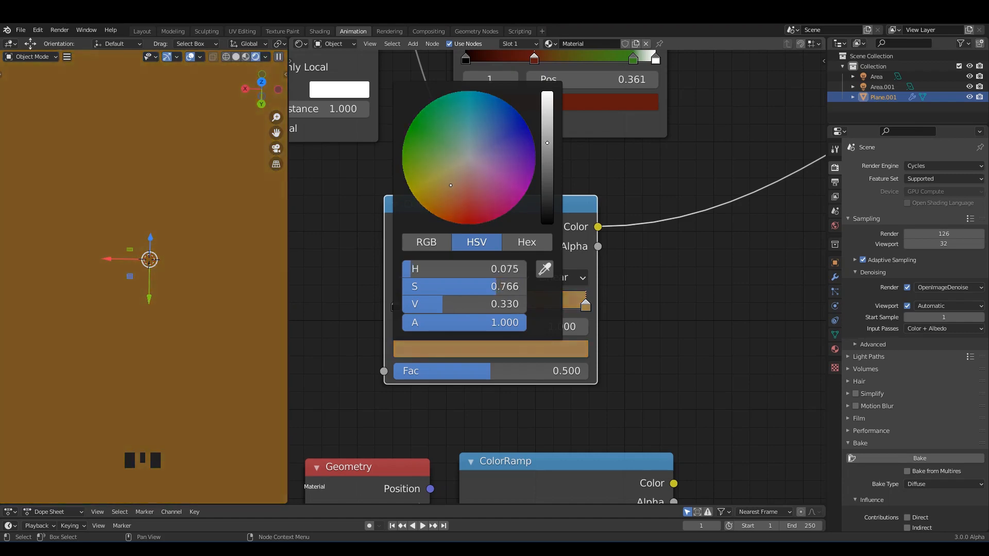
drag(549, 144, 547, 153)
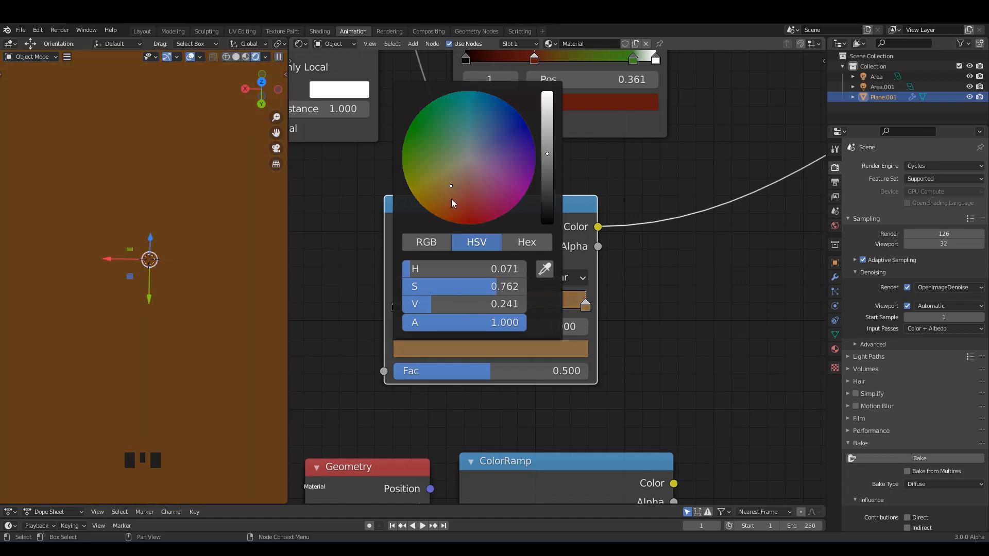
scroll(646, 313, down, 4)
key(ctrl+s)
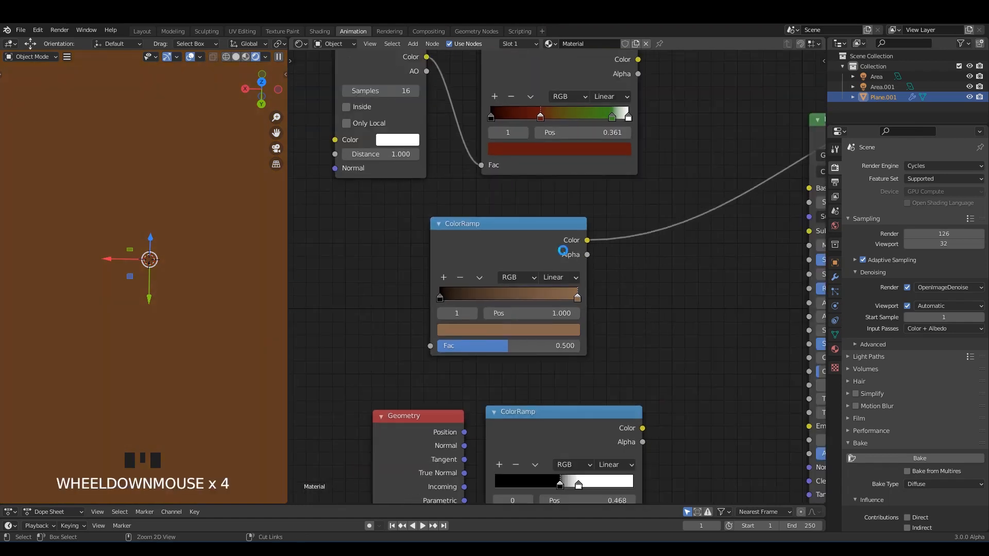
- Combine the brown ColorRamp and the Pointiness ColorRamp in a Mix node, preview it on the plane, and save the file
drag(534, 244, 570, 239)
scroll(564, 330, down, 3)
middle_drag(560, 385, 539, 360)
ctrl+shift+right_drag(539, 363, 543, 309)
key(ctrl+s)
click(681, 270)
middle_drag(681, 270, 627, 283)
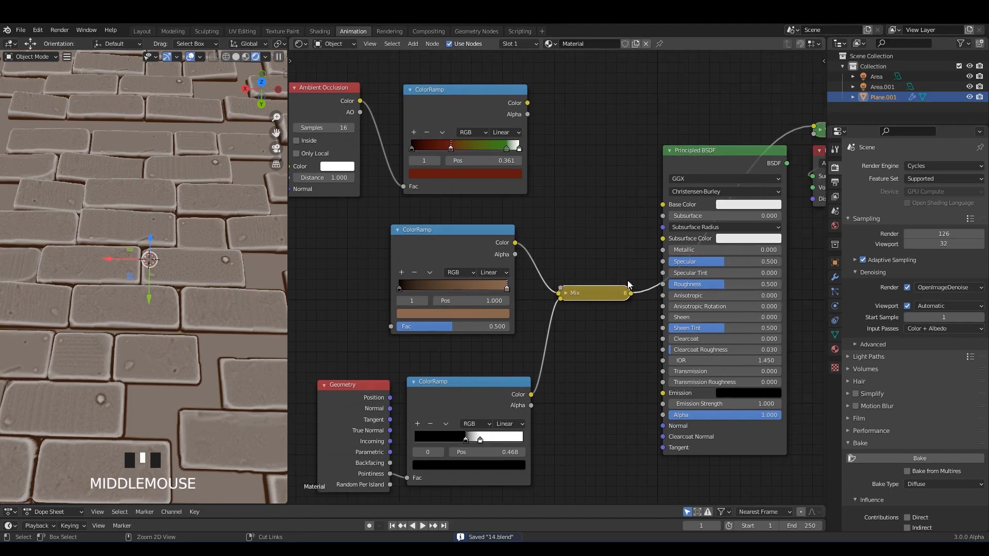
- Output the Principled BSDF on the plane again, feed the Mix result into its Base Color, and expand and reposition the Mix node
ctrl+shift+click(705, 161)
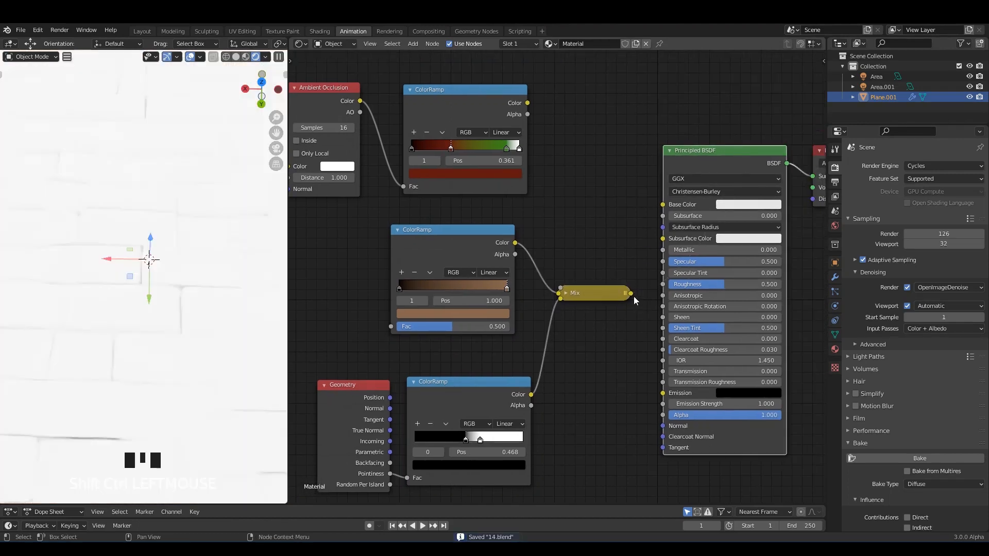
middle_drag(621, 264, 619, 251)
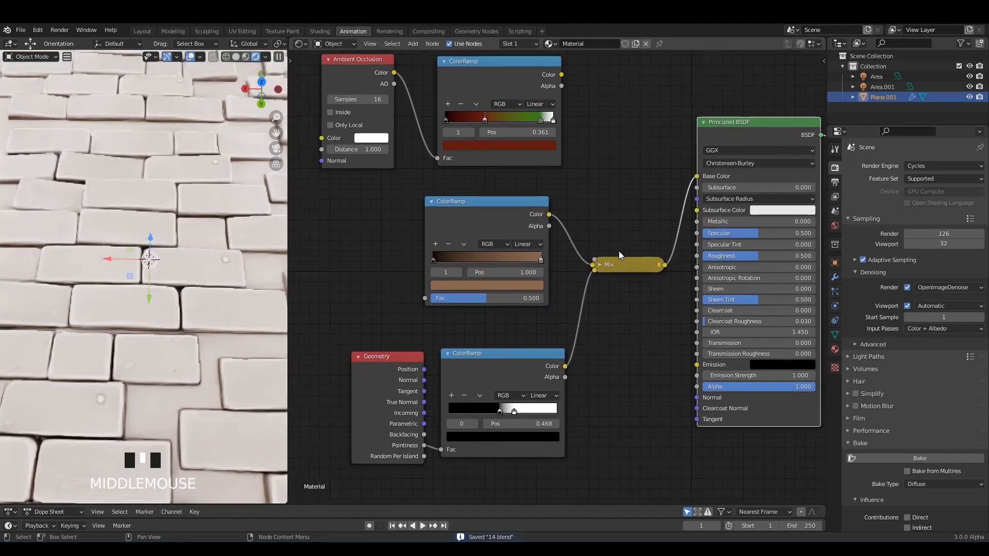
scroll(613, 263, up, 3)
click(608, 259)
drag(629, 261, 619, 207)
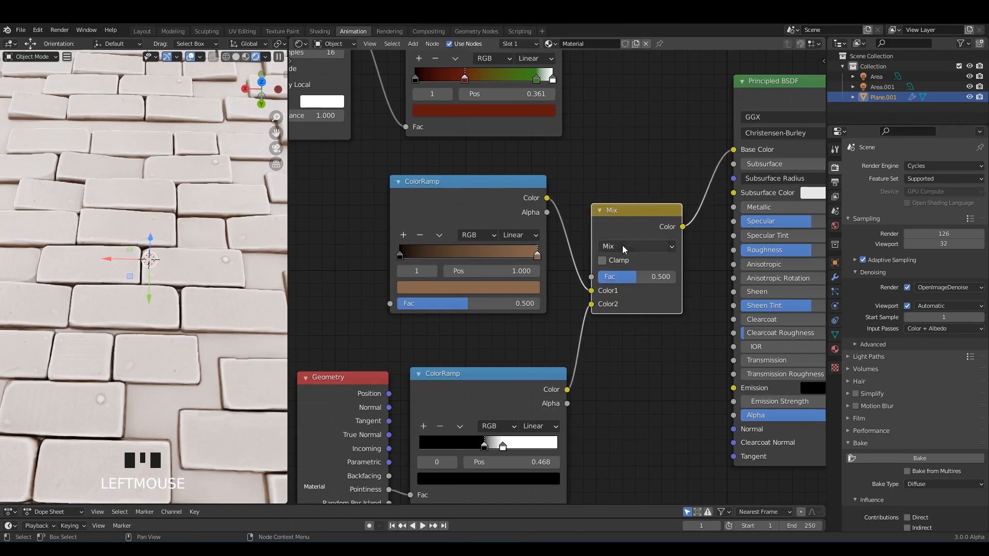
- Set the Mix node's blending mode to Multiply and shift the Geometry and Pointiness ColorRamp nodes closer under the brown ColorRamp
click(622, 245)
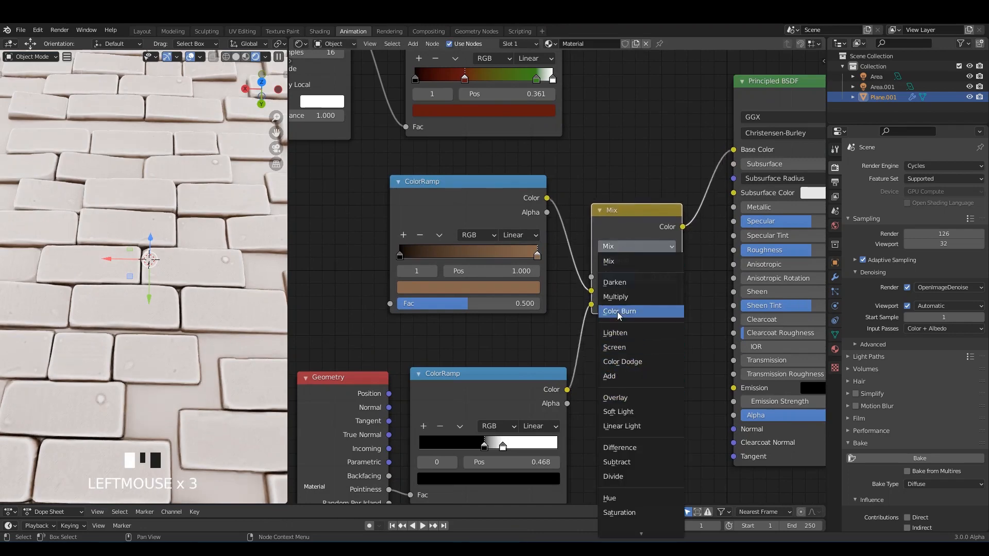
click(619, 299)
scroll(587, 381, down, 3)
middle_drag(588, 404, 630, 353)
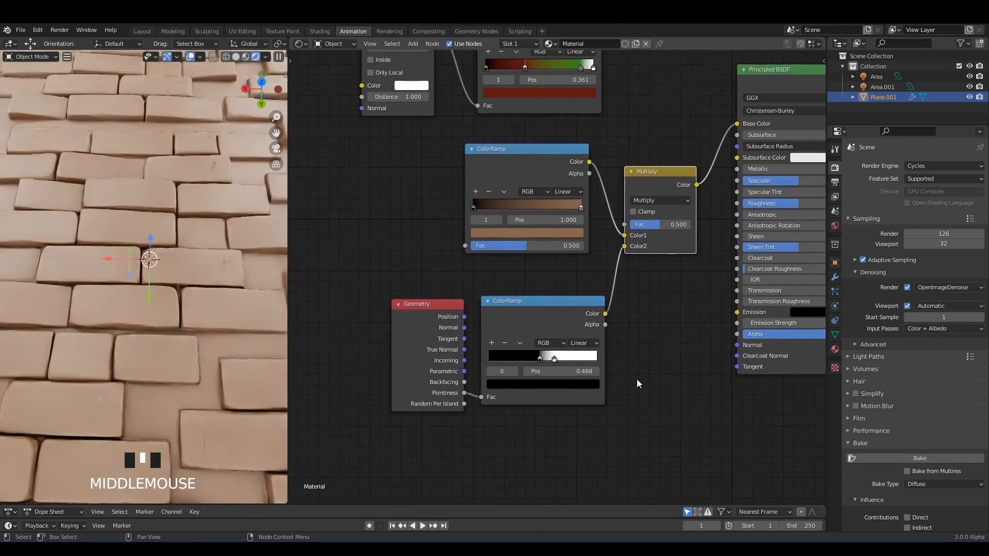
drag(670, 454, 434, 331)
drag(564, 325, 545, 319)
- Set the Principled BSDF's Roughness and Specular to 0
middle_drag(689, 270, 520, 363)
scroll(617, 299, up, 3)
drag(617, 297, 551, 297)
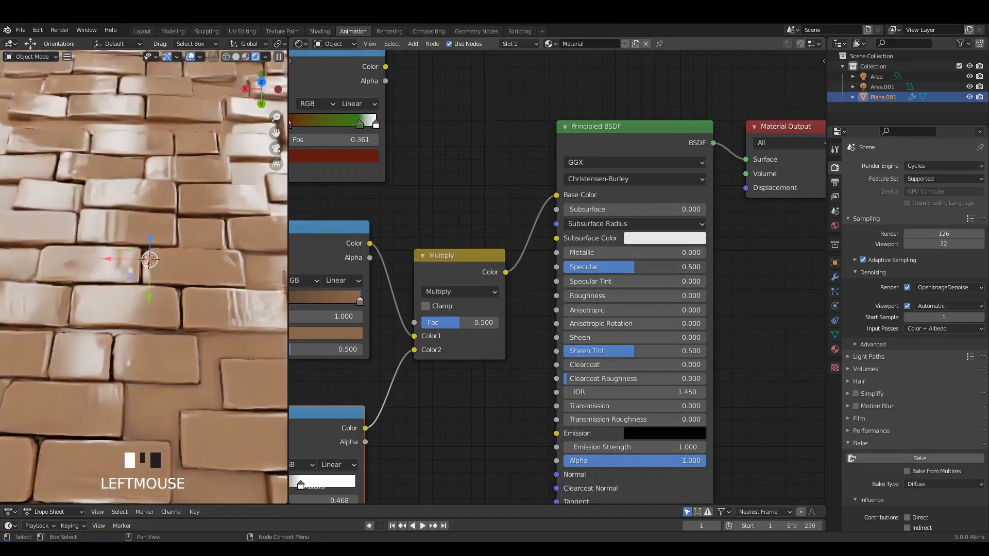
drag(613, 267, 547, 263)
- Set the Multiply node's factor to 0.8
middle_drag(469, 347, 634, 317)
scroll(634, 318, up, 1)
drag(618, 294, 669, 293)
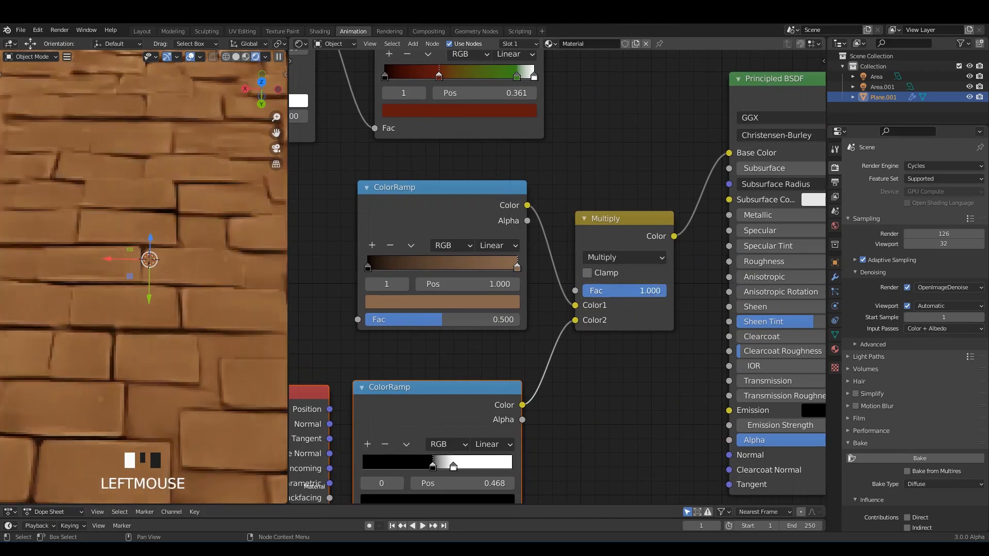
middle_drag(536, 328, 524, 297)
scroll(598, 304, up, 1)
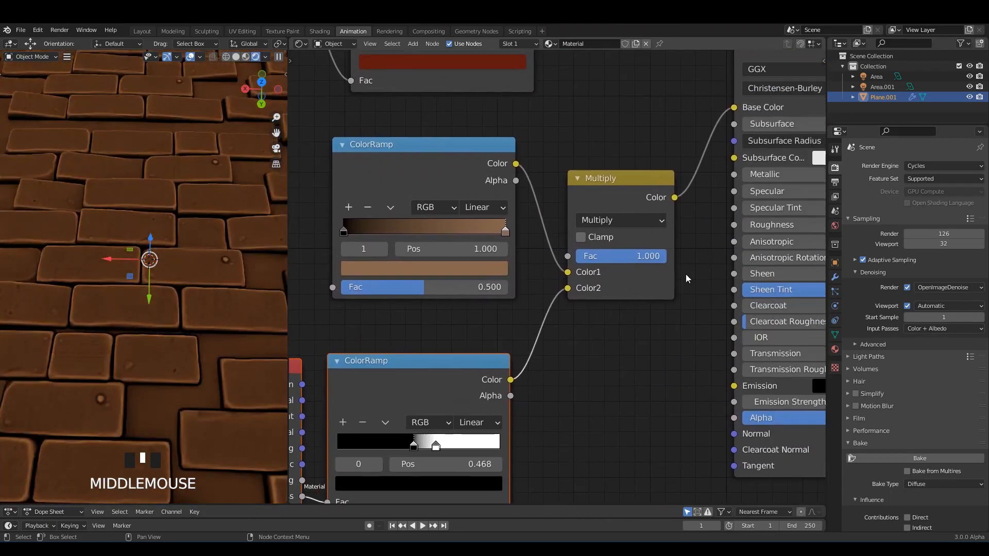
text(0)
key(Return)
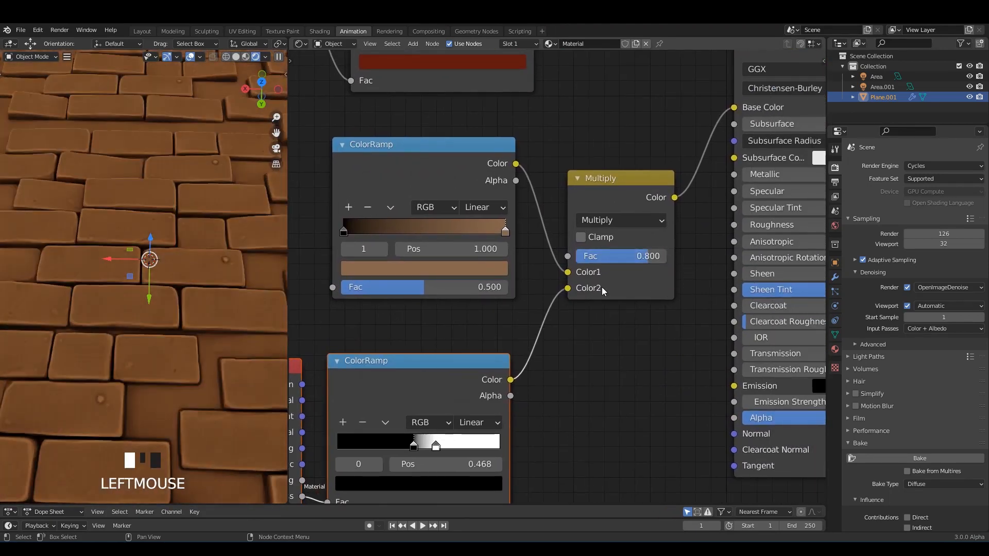
- Set the world background strength to 5
click(835, 226)
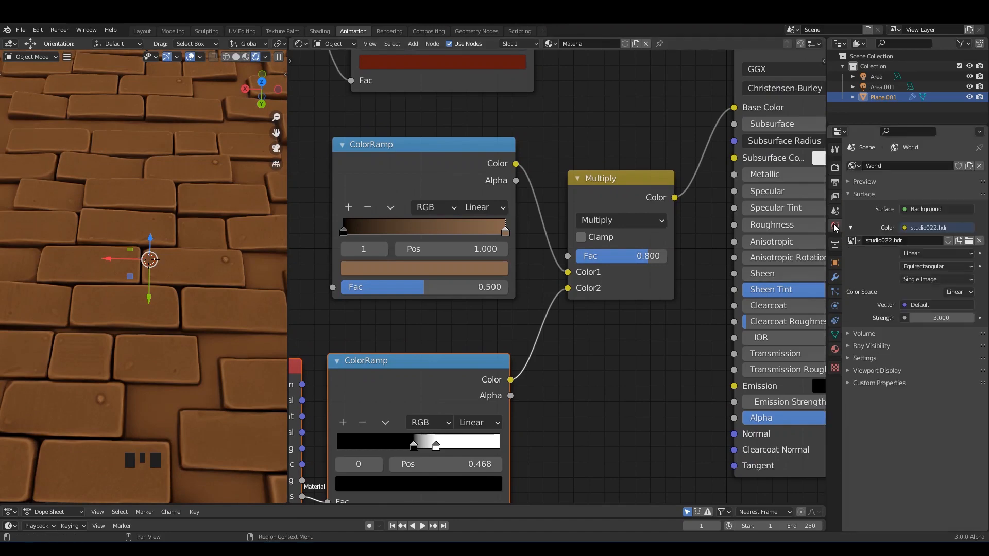
key(Return)
scroll(593, 353, down, 4)
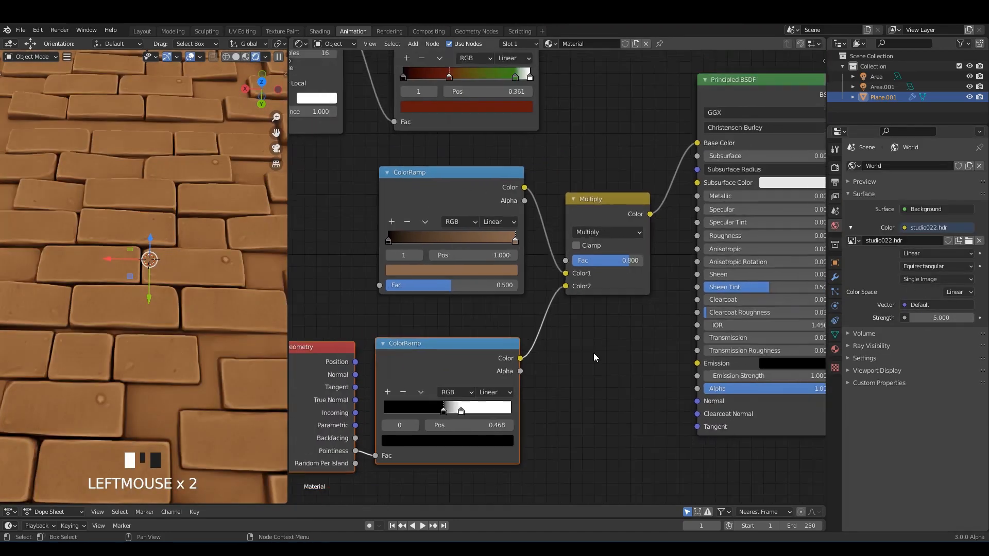
- Move the brown ColorRamp, the Pointiness nodes and the Multiply node further below the ambient occlusion nodes, and save the file
drag(508, 184, 615, 257)
scroll(376, 241, down, 2)
drag(359, 217, 615, 422)
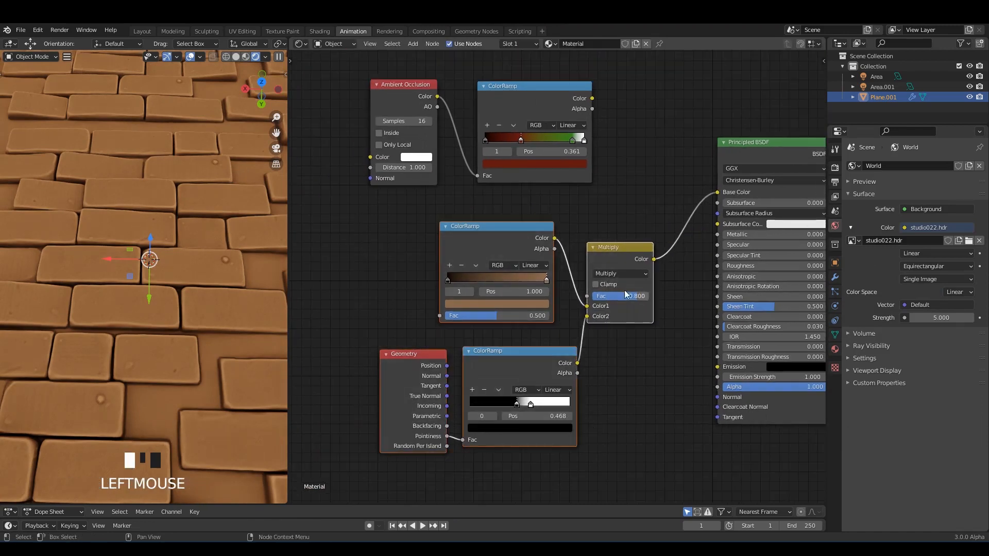
drag(611, 263, 575, 288)
click(592, 223)
scroll(419, 121, up, 1)
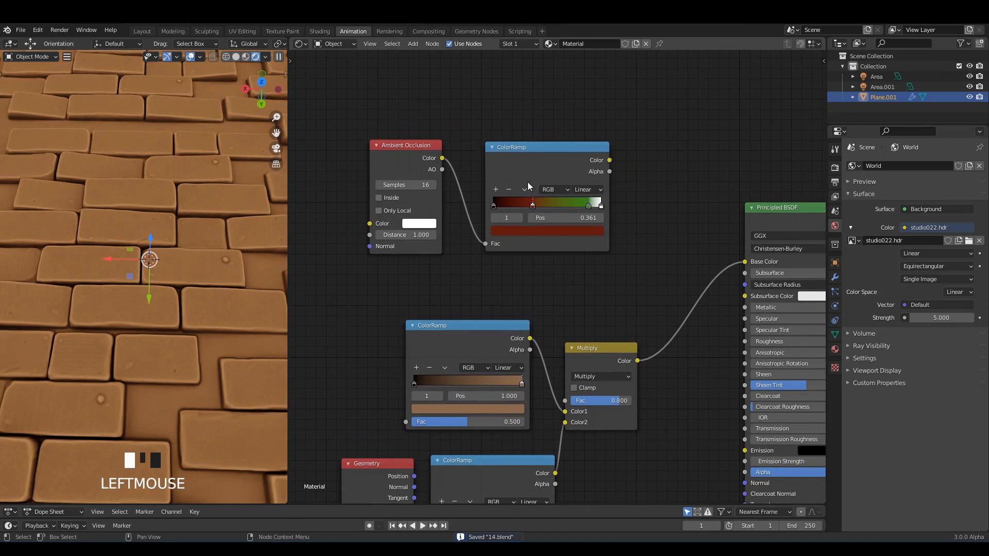
- Move the Principled BSDF node closer to the color nodes and save the file
middle_drag(515, 233, 496, 221)
scroll(546, 247, down, 1)
middle_drag(599, 275, 491, 297)
drag(771, 171, 691, 188)
key(ctrl+s)
middle_drag(582, 199, 651, 173)
- Combine the ambient occlusion ColorRamp and the Multiply result in a new Mix node feeding Base Color, and expand it
drag(538, 332, 549, 307)
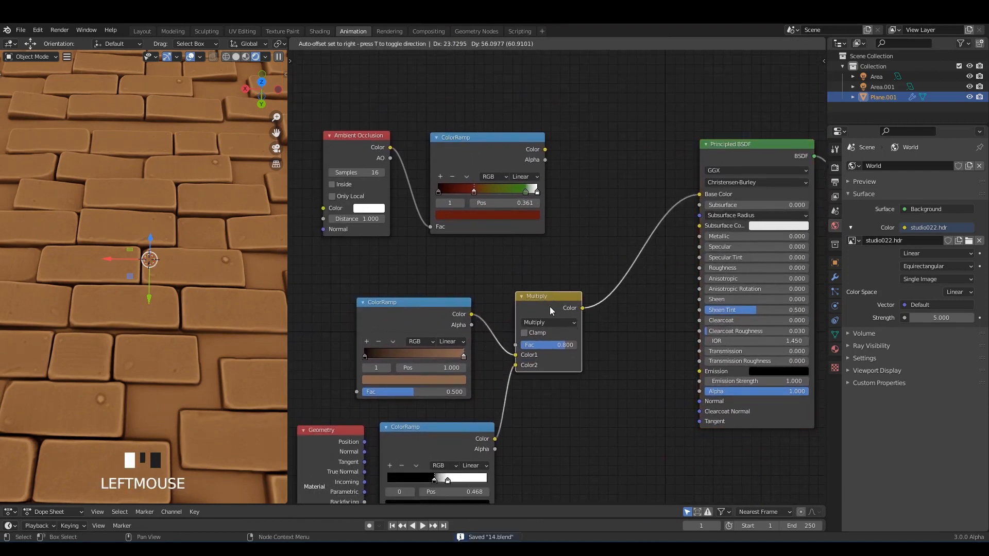
alt+right_drag(538, 309, 516, 230)
middle_drag(641, 241, 585, 288)
drag(586, 291, 566, 203)
click(554, 212)
- Try Screen blending on the new Mix node, and settle on the Color blending mode
click(564, 233)
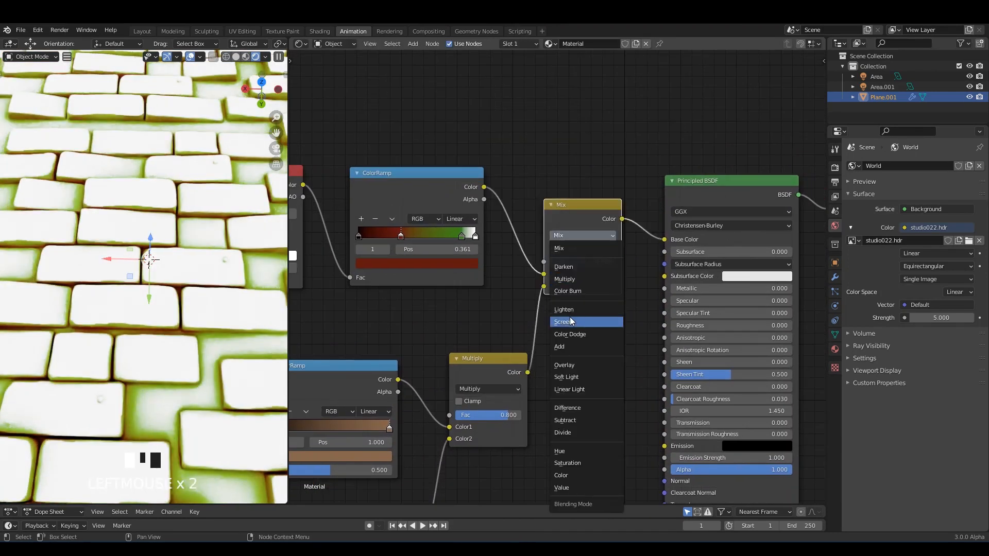
click(571, 323)
click(568, 236)
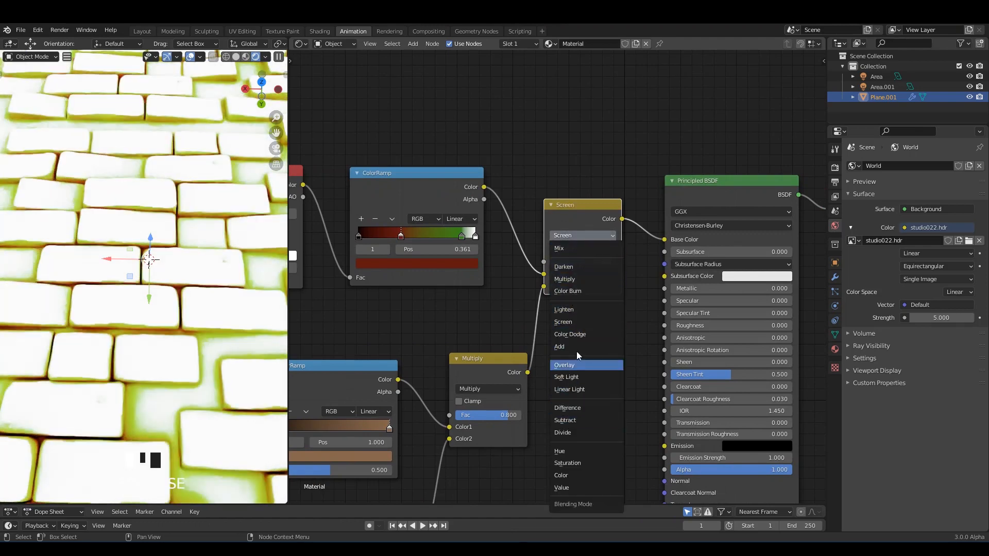
click(560, 475)
scroll(557, 360, up, 3)
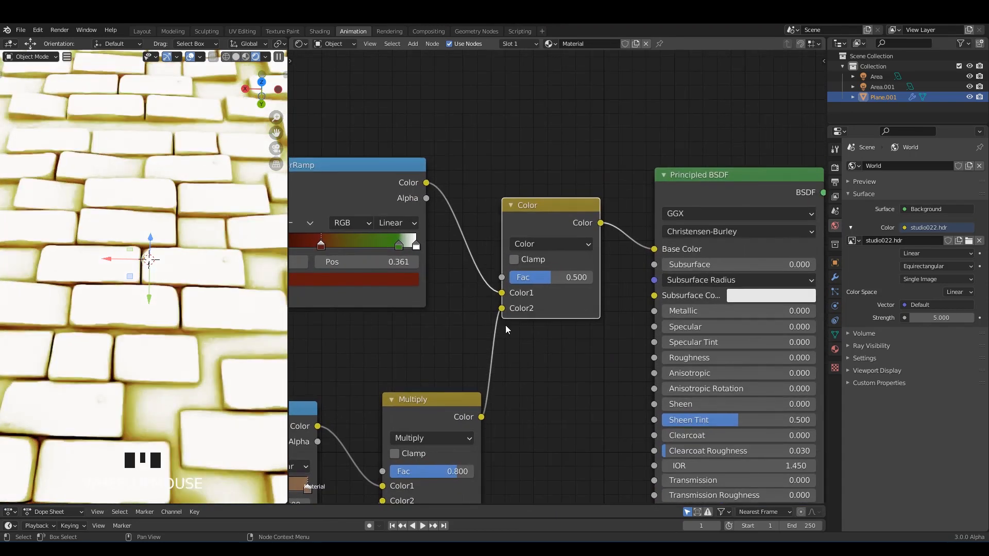
- Reposition the Color mix node and swap its inputs, with Multiply feeding Color1 and the ambient occlusion ColorRamp feeding Color2
middle_drag(513, 332, 523, 329)
scroll(545, 257, up, 1)
drag(562, 197, 581, 188)
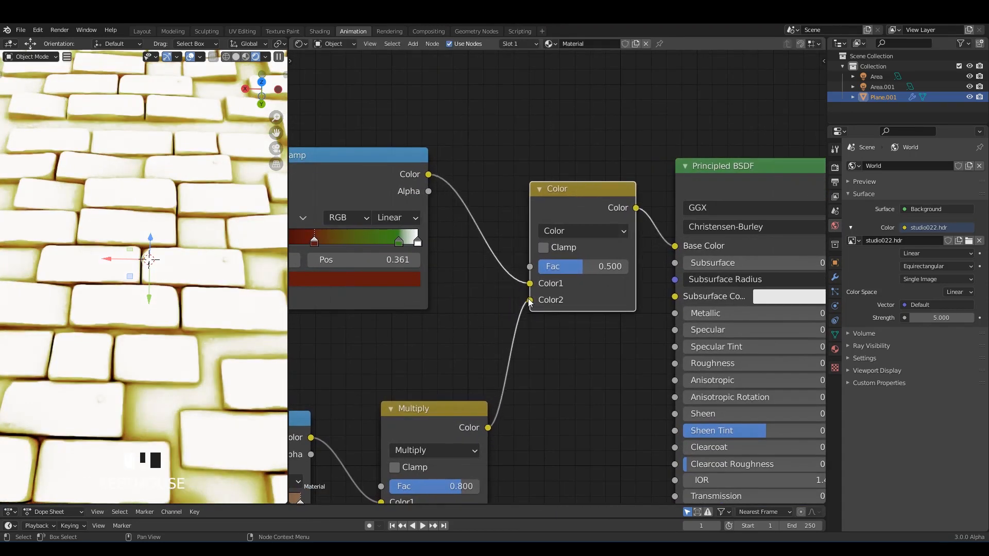
drag(532, 289, 530, 283)
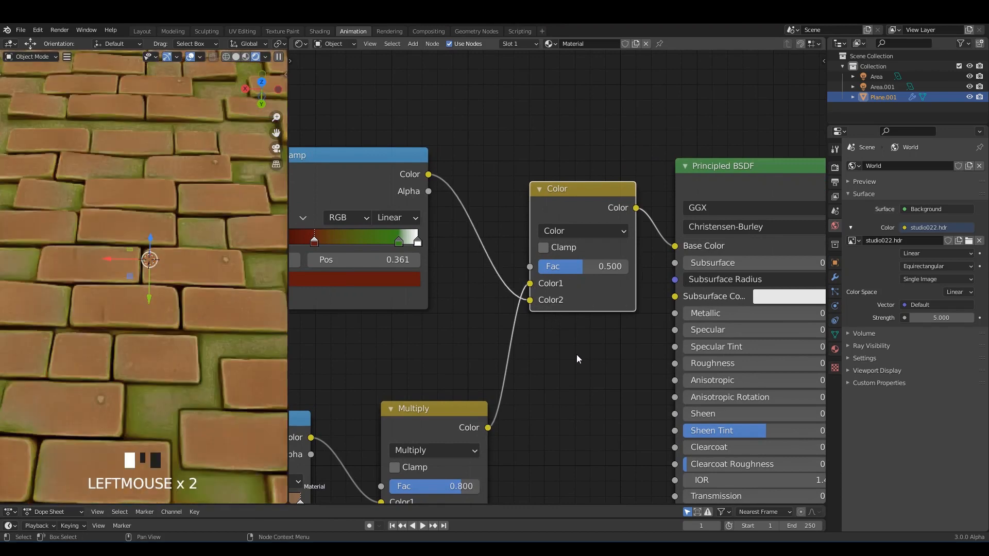
- Move the Principled BSDF node away from the Color mix node and set the mix factor to 0.8
scroll(576, 355, down, 1)
scroll(539, 348, down, 2)
ctrl+scroll(735, 221, right, 2)
drag(593, 198, 637, 175)
scroll(536, 268, up, 2)
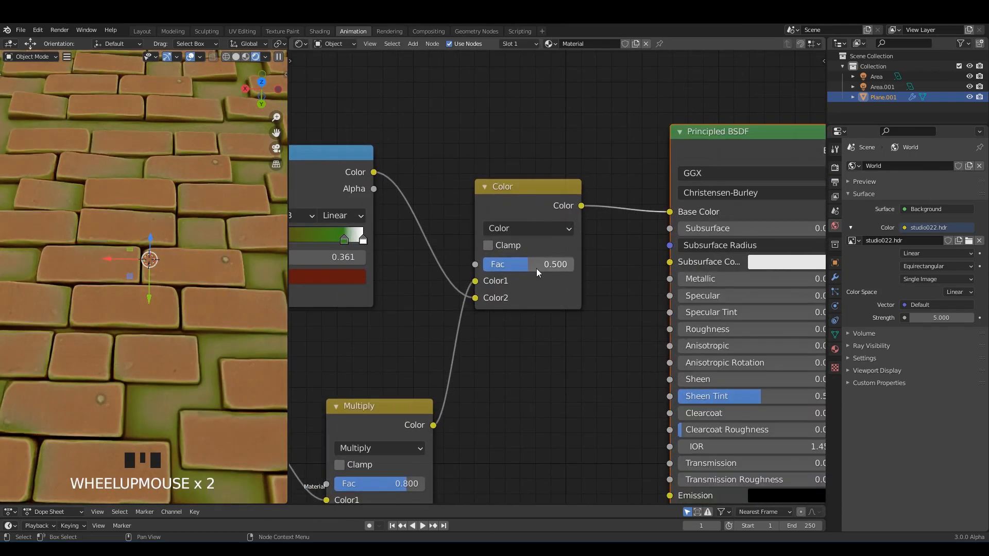
text(0.8)
key(Return)
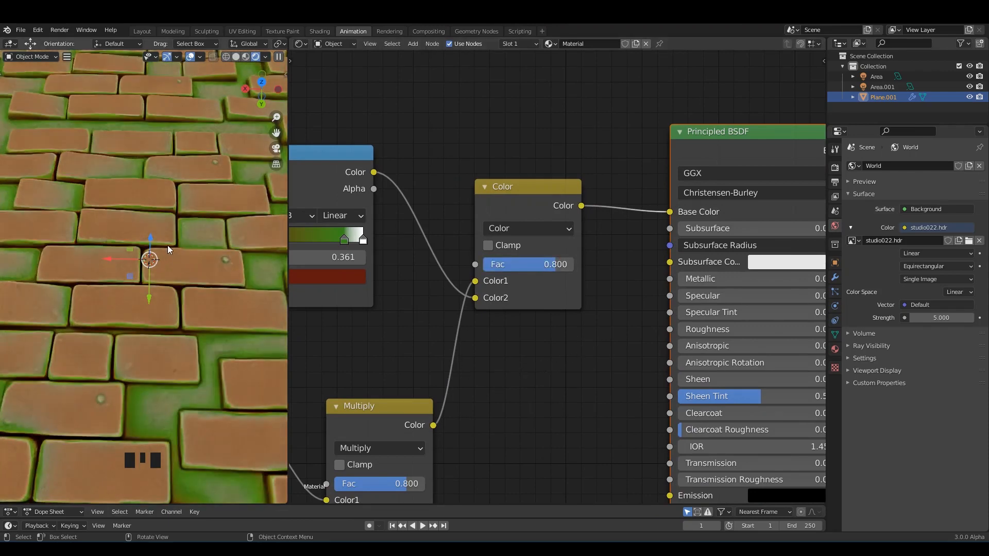
- Move the ambient occlusion ColorRamp's green stop to position 0.8 and its dark red stop to 0.357
middle_drag(341, 220, 494, 212)
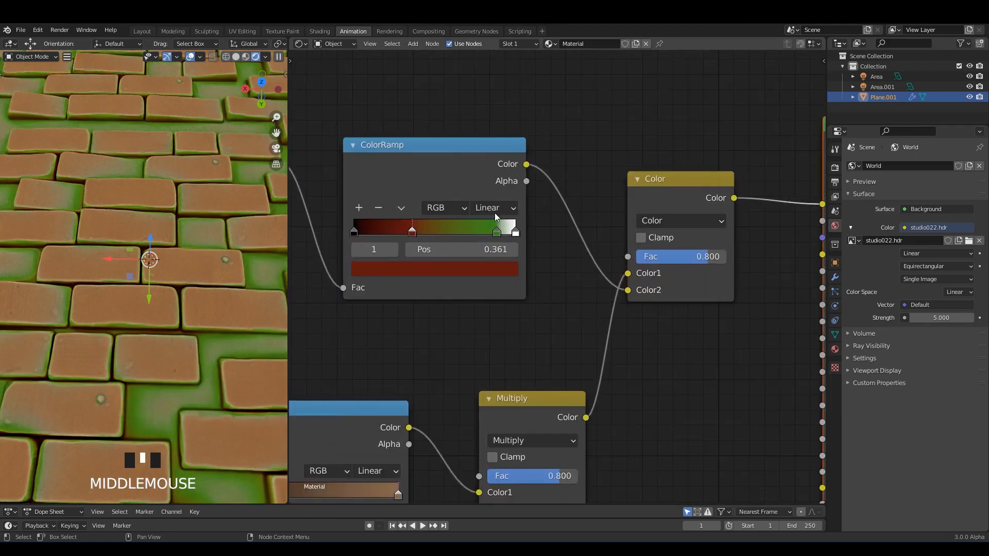
drag(499, 234, 484, 233)
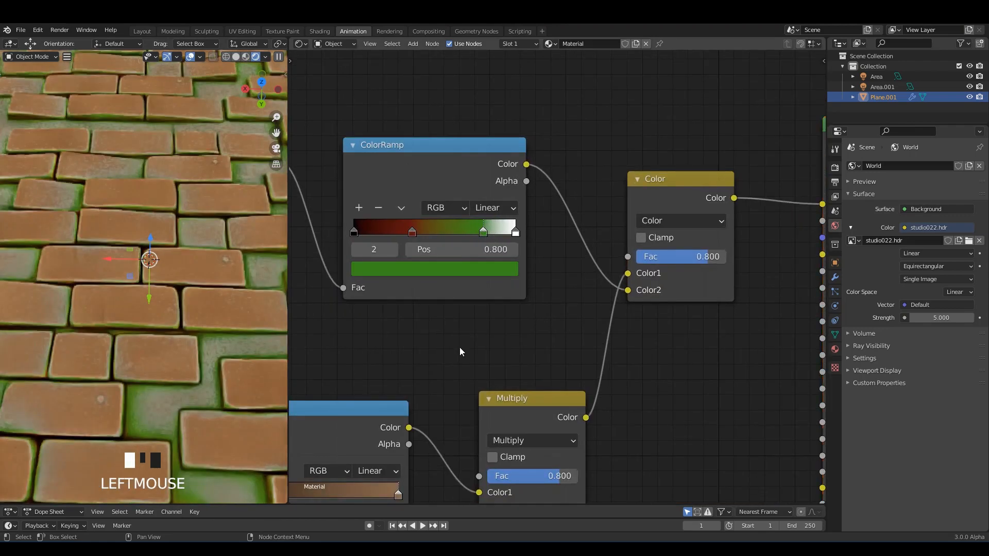
middle_drag(460, 352, 528, 349)
drag(479, 233, 481, 230)
scroll(484, 336, down, 2)
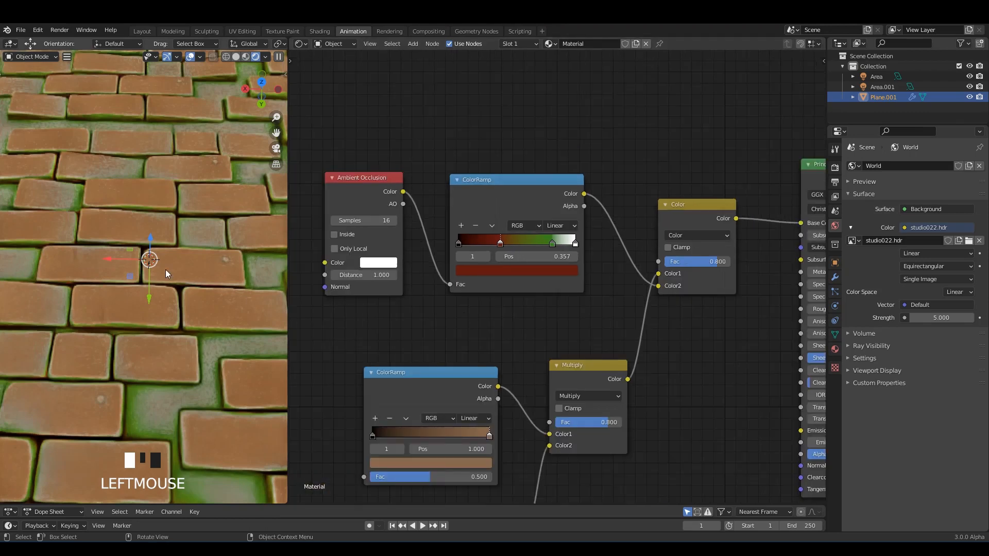
- Tidy the node layout by moving the Multiply branch up and the ambient occlusion nodes closer to the Color mix, and save the file
scroll(165, 269, down, 6)
scroll(695, 355, down, 4)
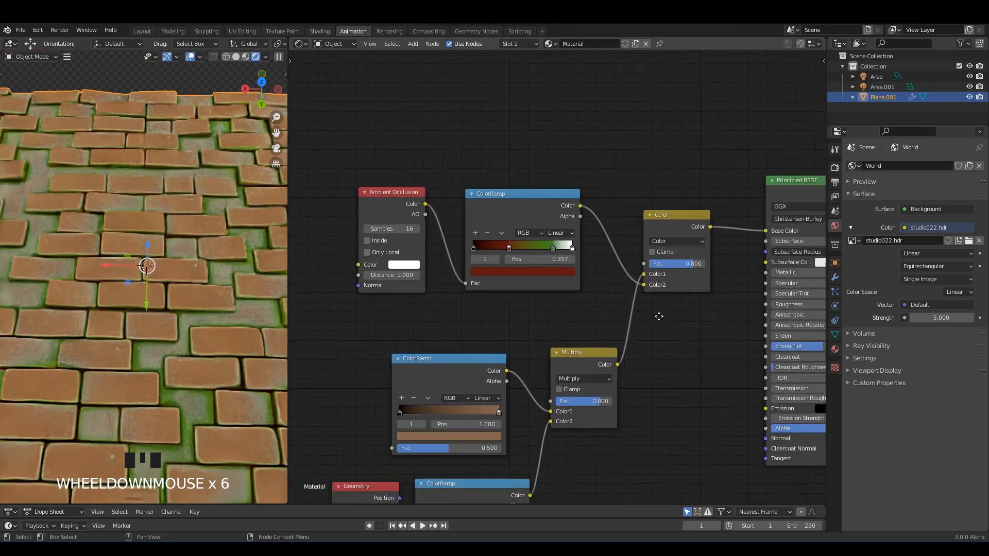
drag(632, 266, 636, 243)
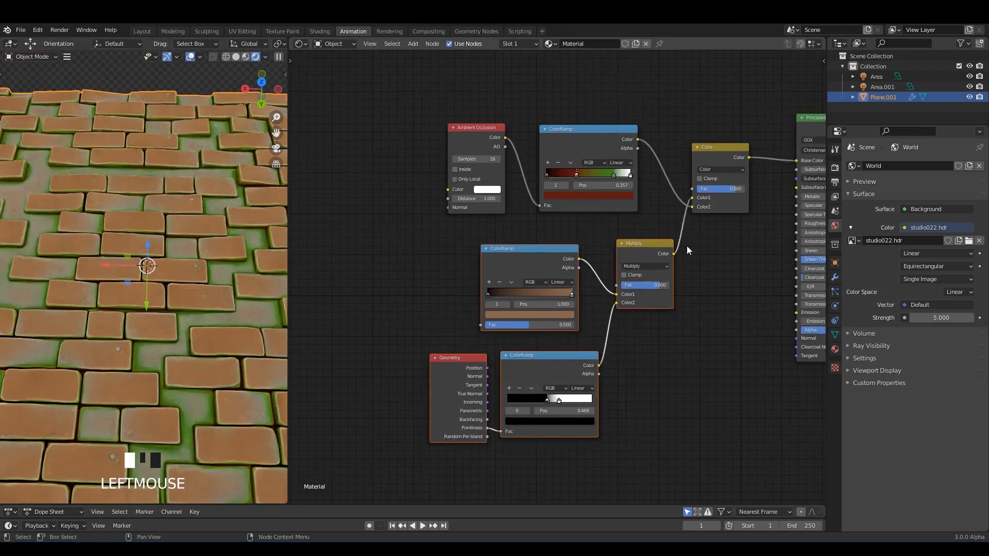
middle_drag(687, 246, 664, 365)
scroll(550, 294, up, 1)
drag(453, 257, 470, 258)
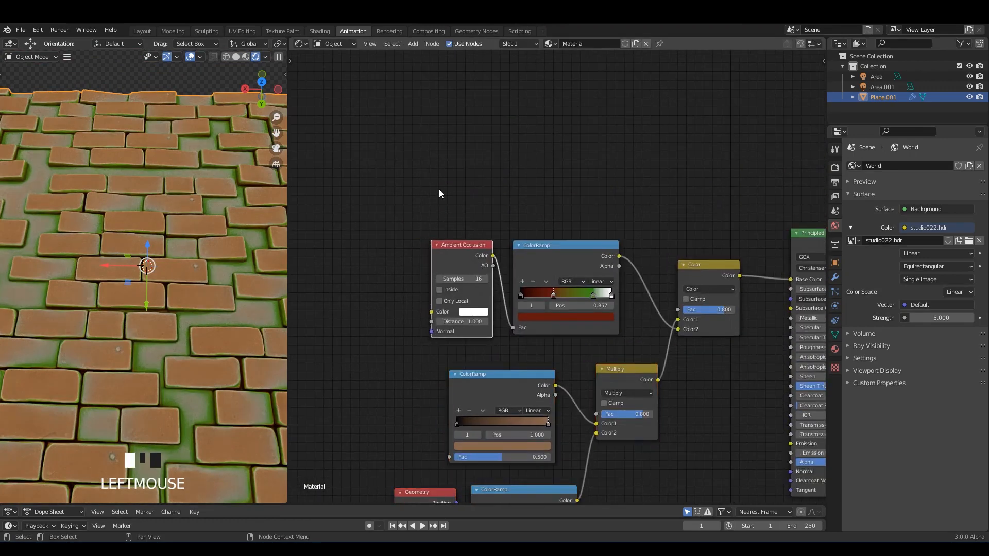
drag(439, 189, 582, 261)
middle_drag(673, 343, 588, 317)
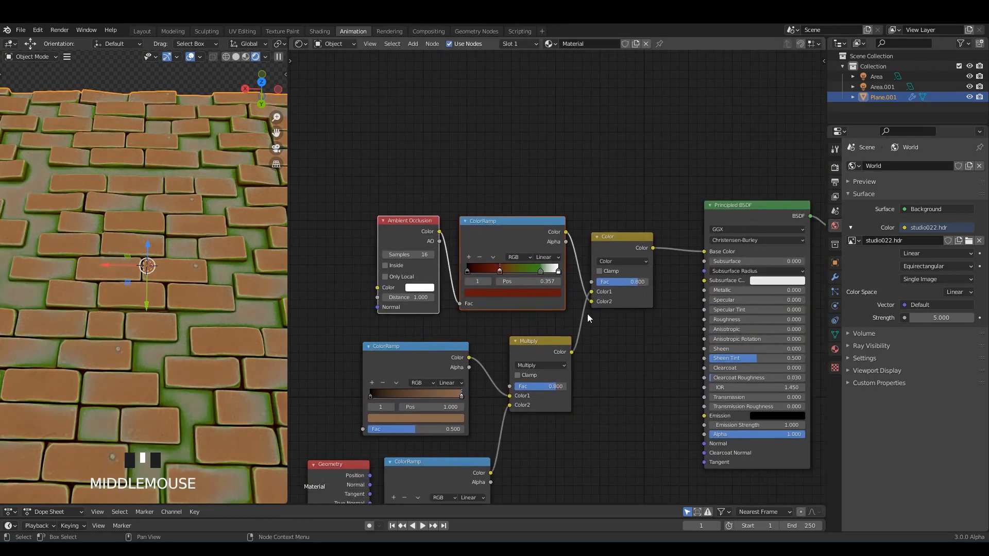
key(ctrl+s)
middle_drag(652, 348, 658, 380)
scroll(658, 380, up, 1)
click(511, 159)
middle_drag(512, 159, 569, 162)
scroll(568, 163, up, 1)
key(shift+a)
click(510, 150)
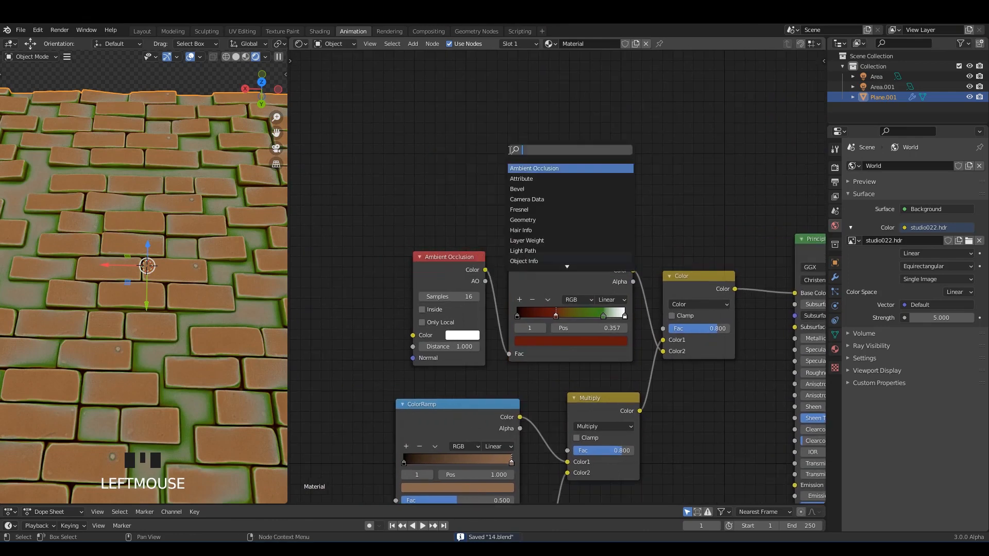
key(Escape)
scroll(495, 210, down, 3)
middle_drag(495, 210, 491, 173)
scroll(516, 150, up, 1)
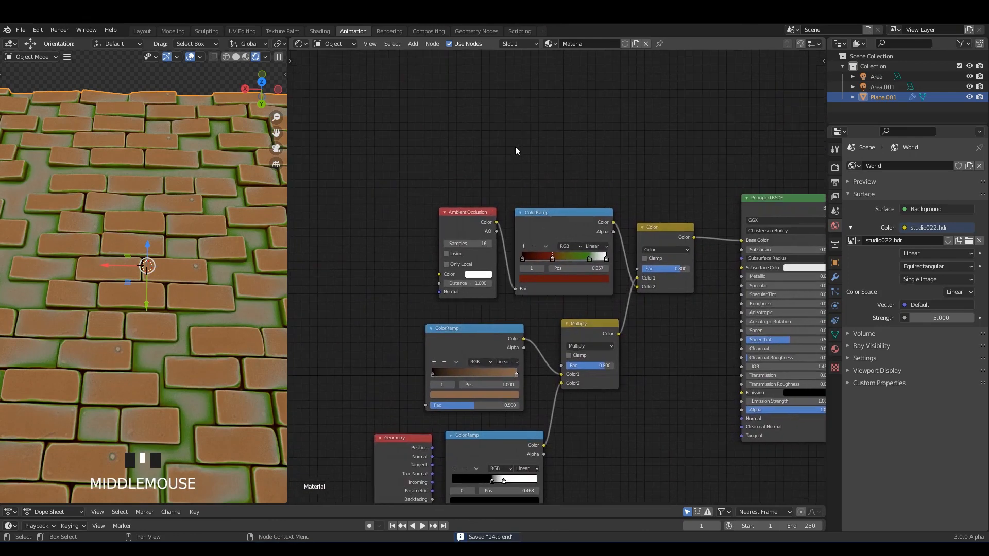
- Add a Gradient Texture node above the ambient occlusion nodes and preview it on the plane
key(shift+a)
click(520, 143)
text(gradient)
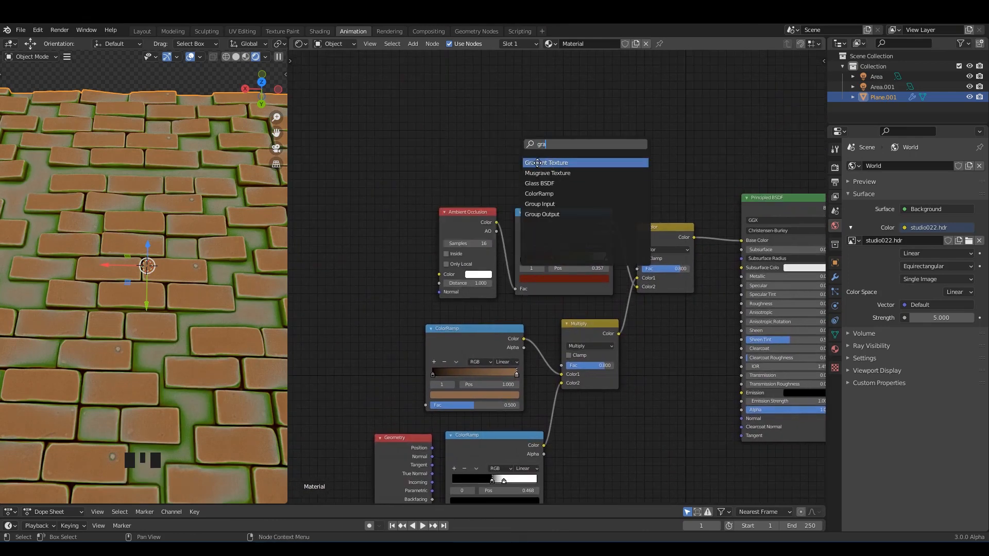
key(Return)
click(481, 130)
ctrl+shift+click(480, 130)
ctrl+scroll(510, 168, up, 2)
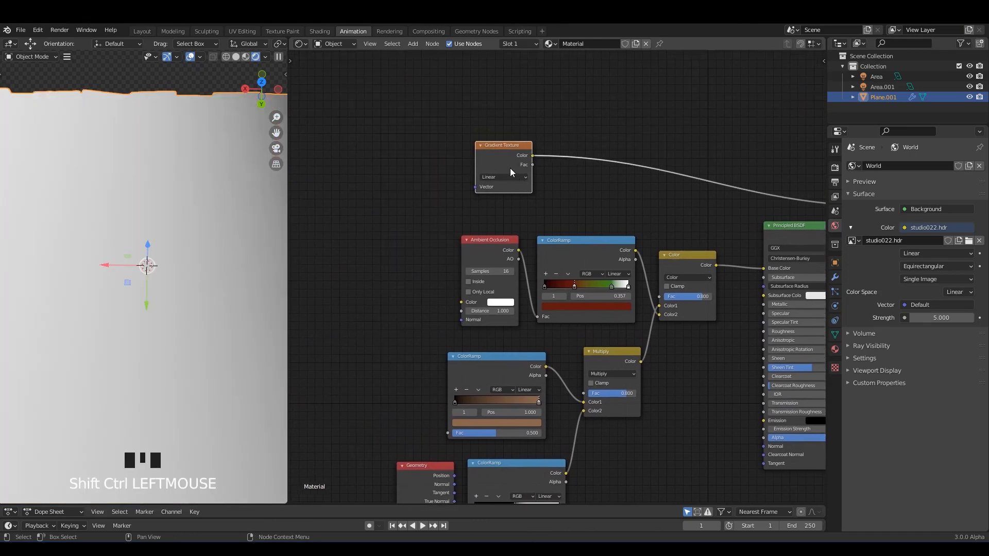
- Add Texture Coordinate and Mapping nodes to the Gradient Texture, drive the Mapping with Object coordinates, and save the file
key(ctrl+t)
scroll(212, 190, down, 5)
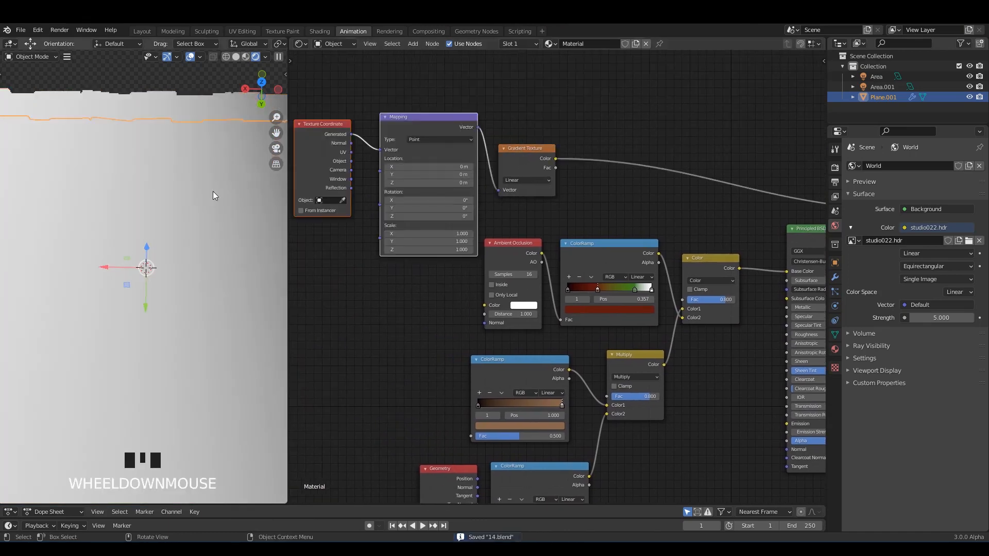
scroll(350, 189, up, 1)
key(ctrl+s)
scroll(340, 191, up, 3)
middle_drag(384, 163, 425, 173)
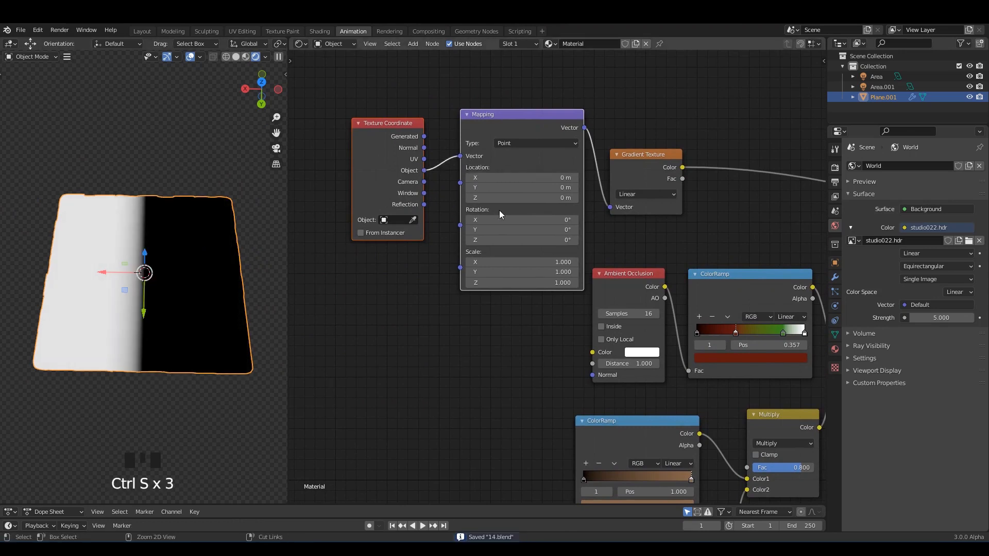
scroll(499, 210, up, 2)
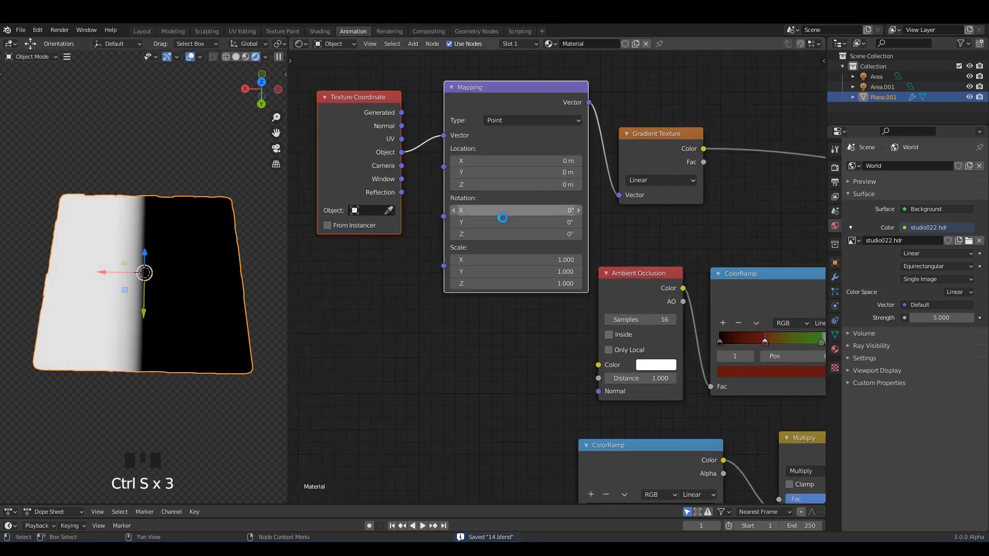
- Switch to the Layout workspace with material preview shading and add a Plain Axes empty at the plane's centre in the back view
click(142, 31)
middle_drag(419, 221, 792, 129)
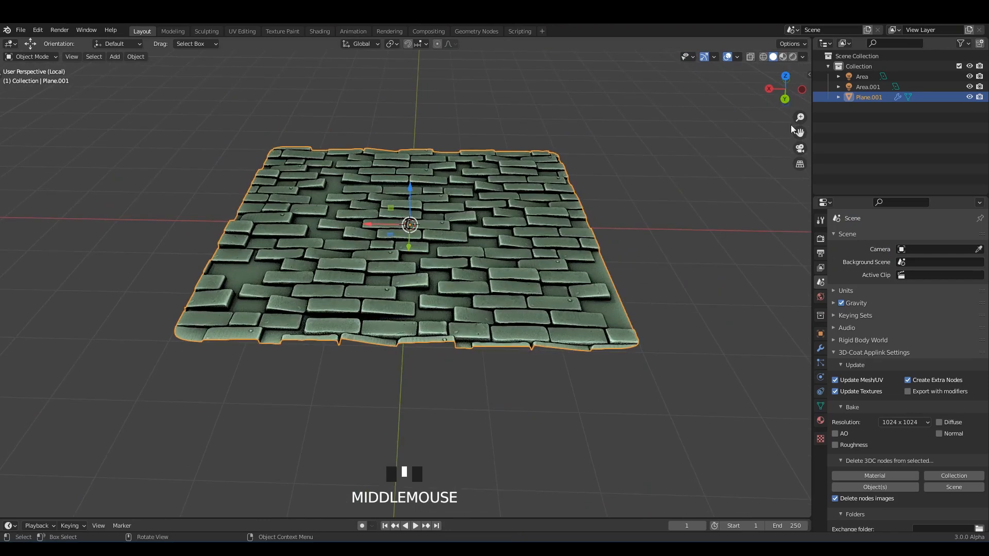
click(783, 57)
ctrl+click(687, 191)
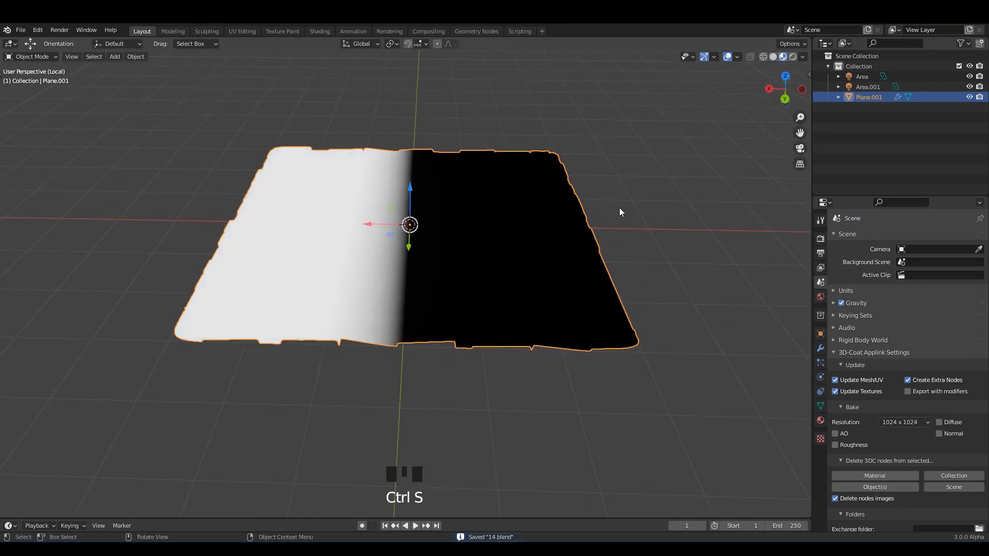
alt+middle_drag(618, 211, 590, 208)
shift+middle_drag(364, 173, 413, 180)
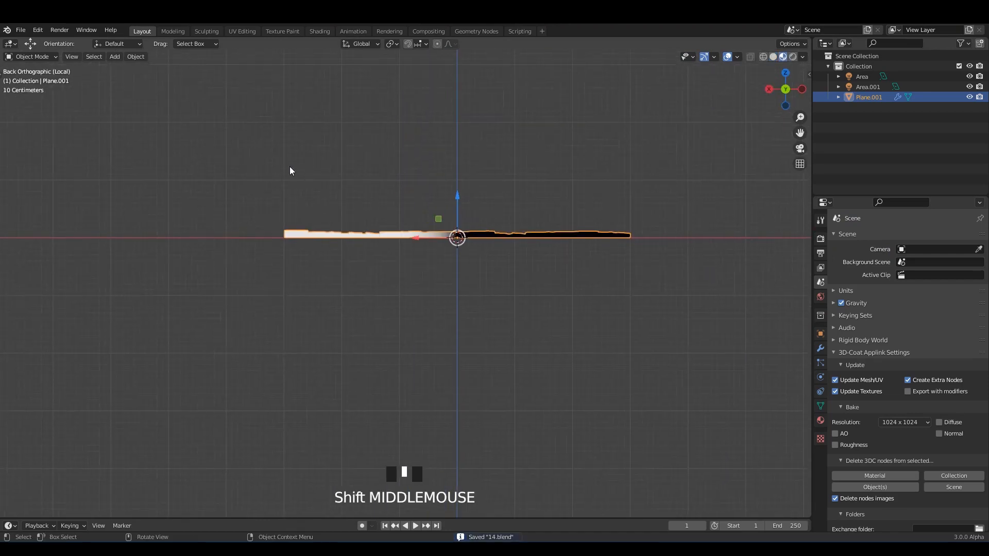
key(shift+a)
mouse_move(242, 271)
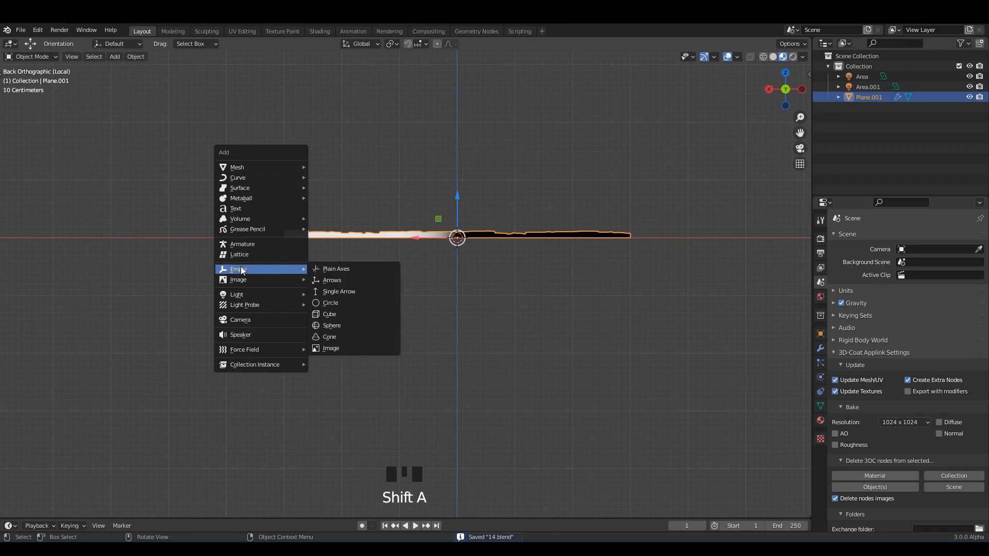
click(326, 270)
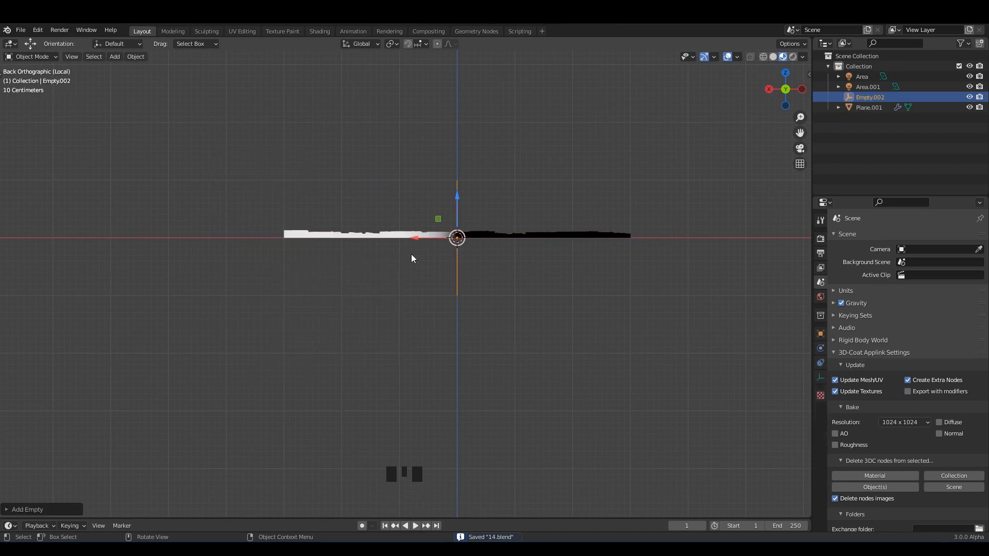
- Scale up the Plain Axes empty and save the file
key(s)
click(556, 311)
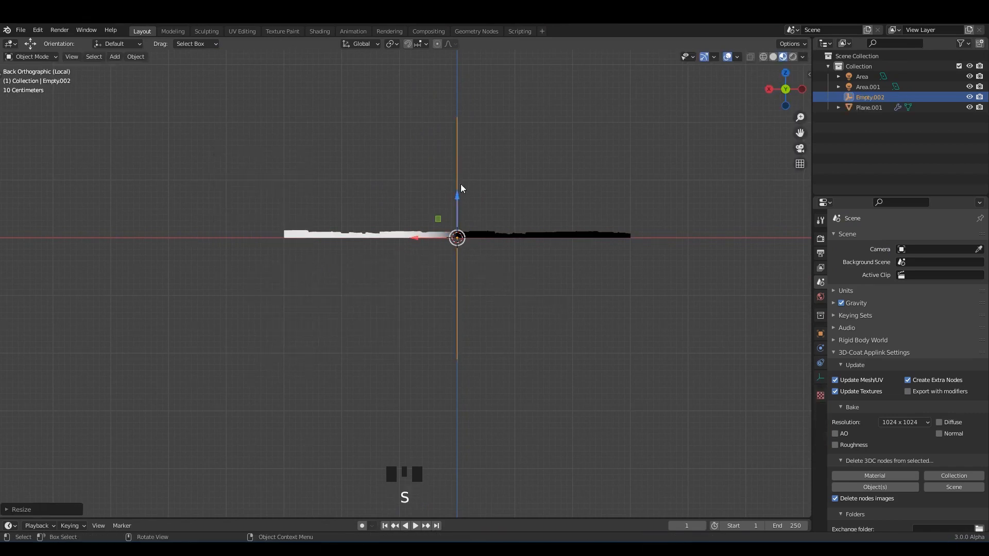
mouse_move(556, 312)
middle_down()
mouse_move(488, 245)
mouse_move(447, 232)
mouse_move(465, 215)
middle_up()
key(ctrl+s)
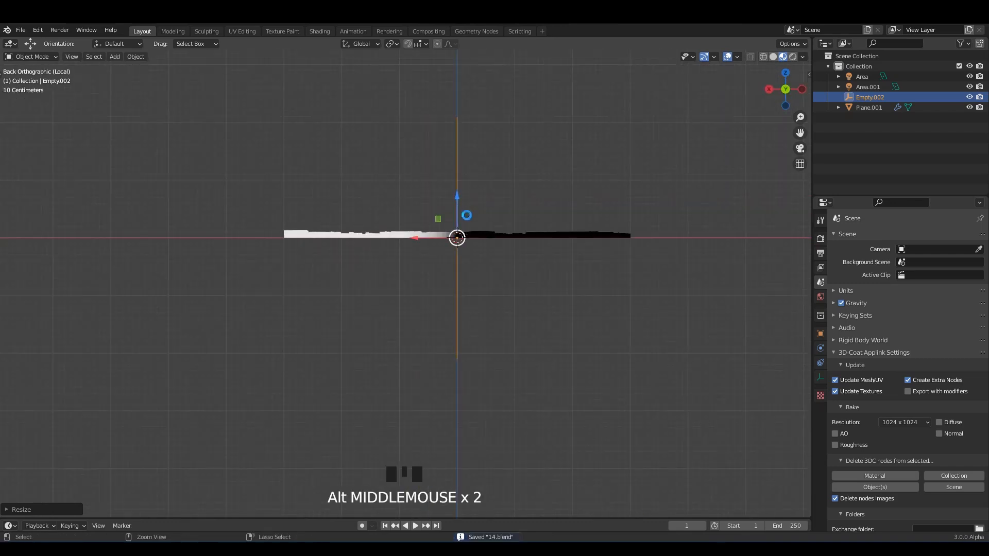
- Reselect the stone plane in the Animation workspace and set the empty as the Texture Coordinate node's object
click(318, 31)
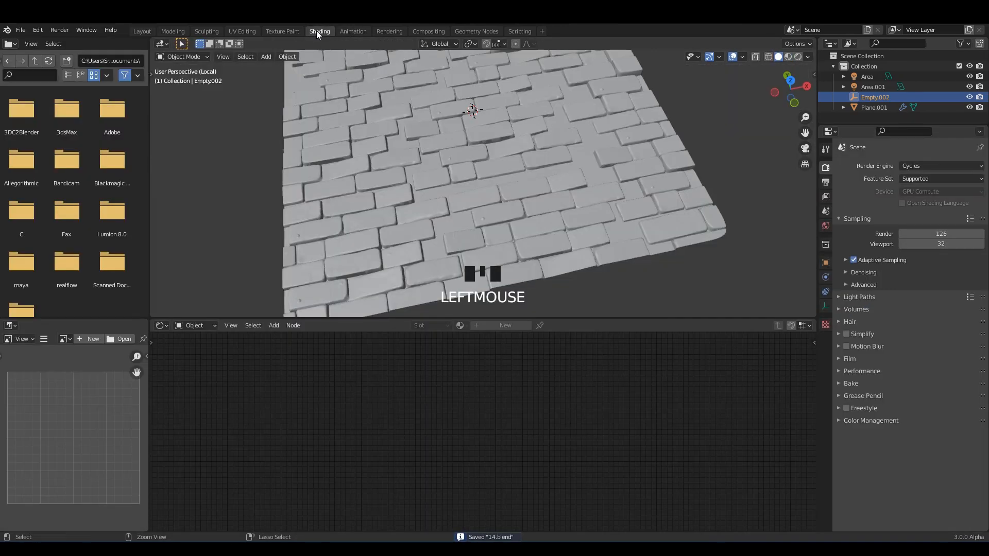
click(353, 32)
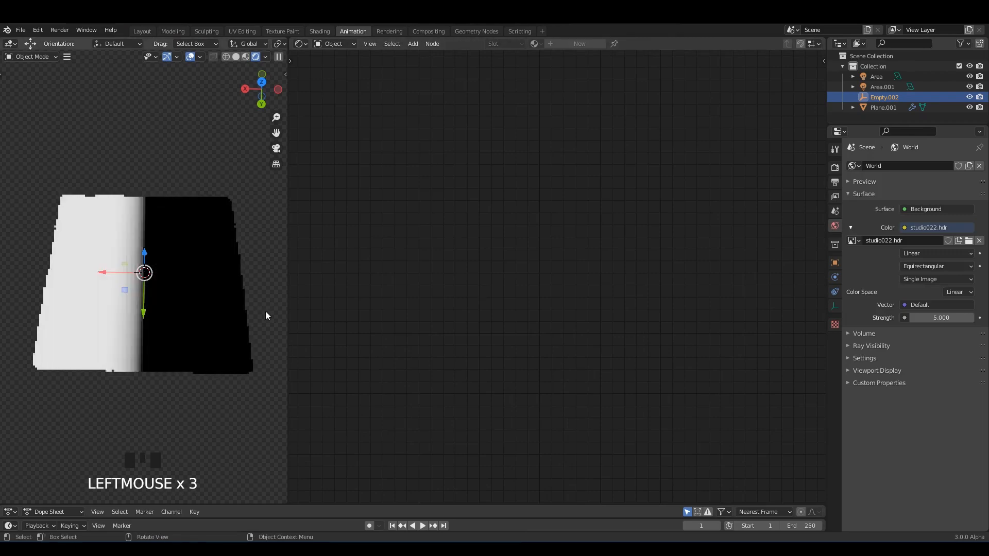
middle_drag(204, 282, 209, 245)
click(222, 259)
scroll(392, 241, up, 4)
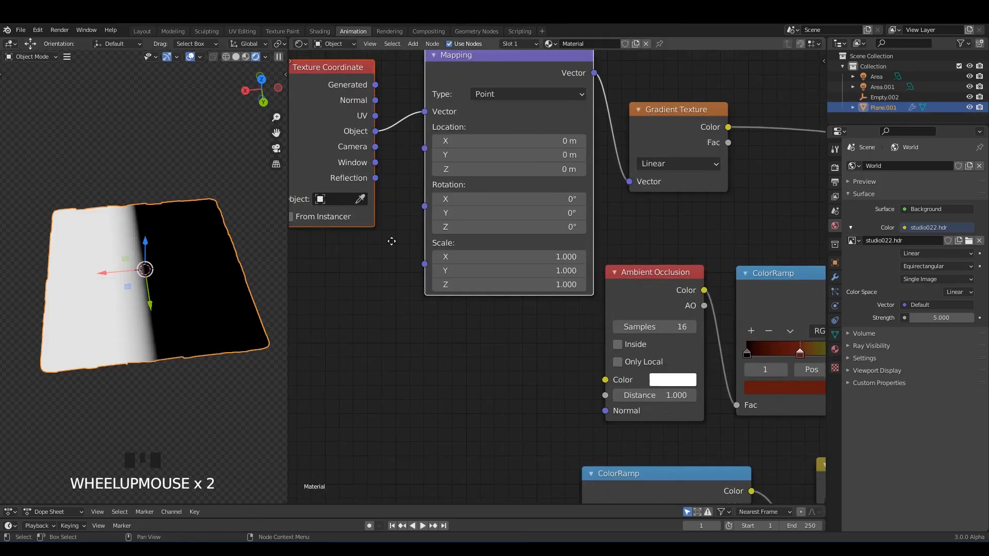
middle_drag(310, 188, 415, 193)
click(414, 191)
click(407, 280)
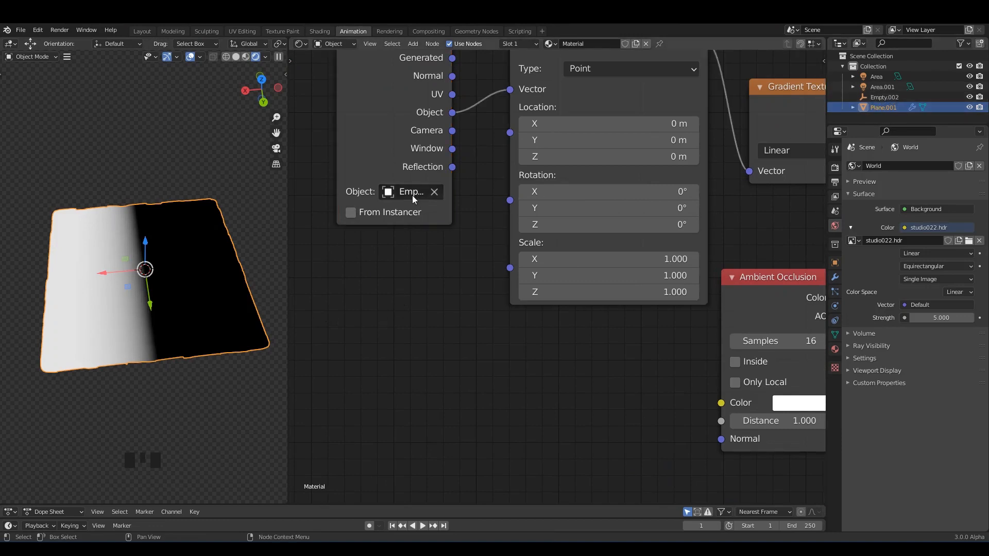
scroll(400, 284, down, 1)
- Rotate the empty about 90° in the Layout workspace's back view so the gradient runs vertically, and save the file
click(143, 31)
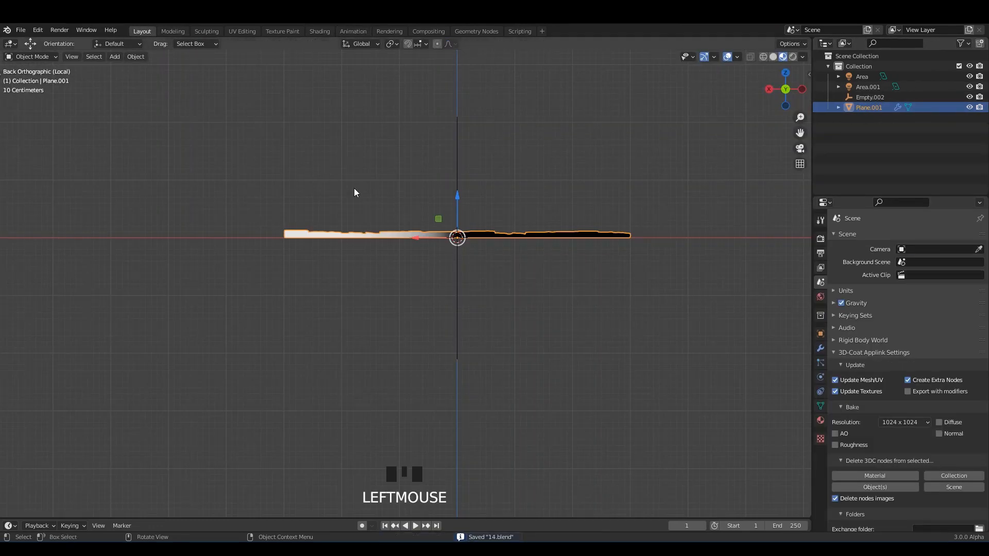
alt+middle_drag(451, 213, 488, 211)
click(458, 162)
key(r)
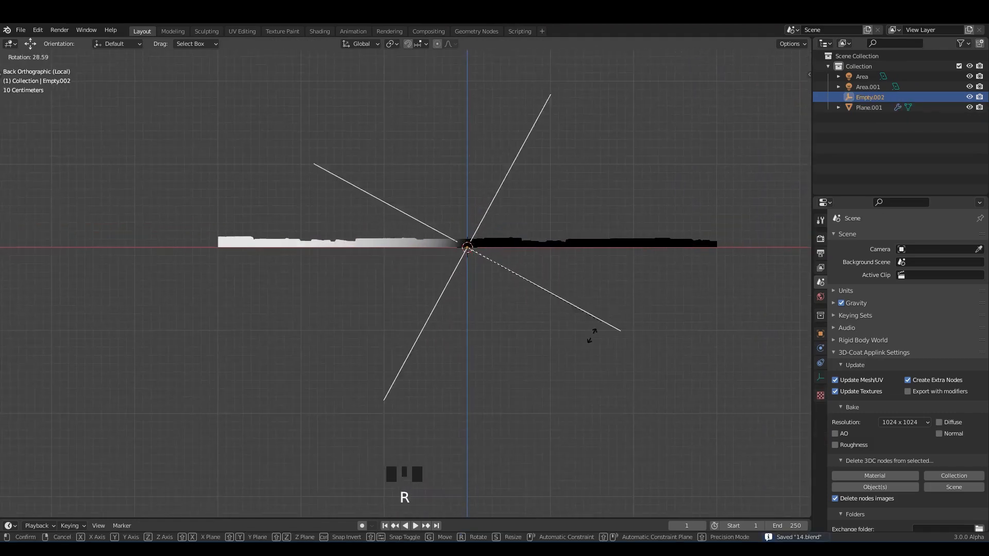
click(472, 385)
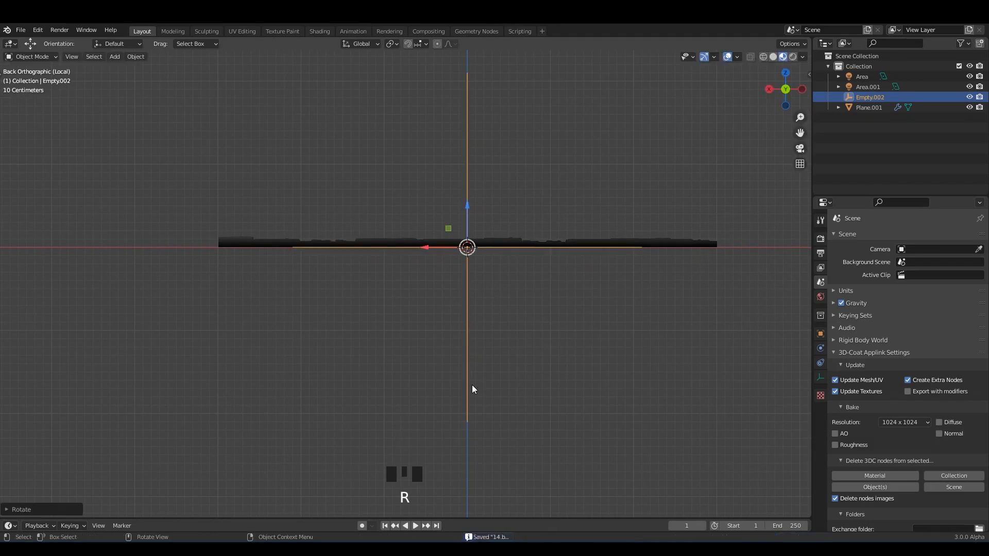
key(ctrl+s)
- Stretch the empty along Z and move it down below the plane
middle_drag(523, 371, 534, 280)
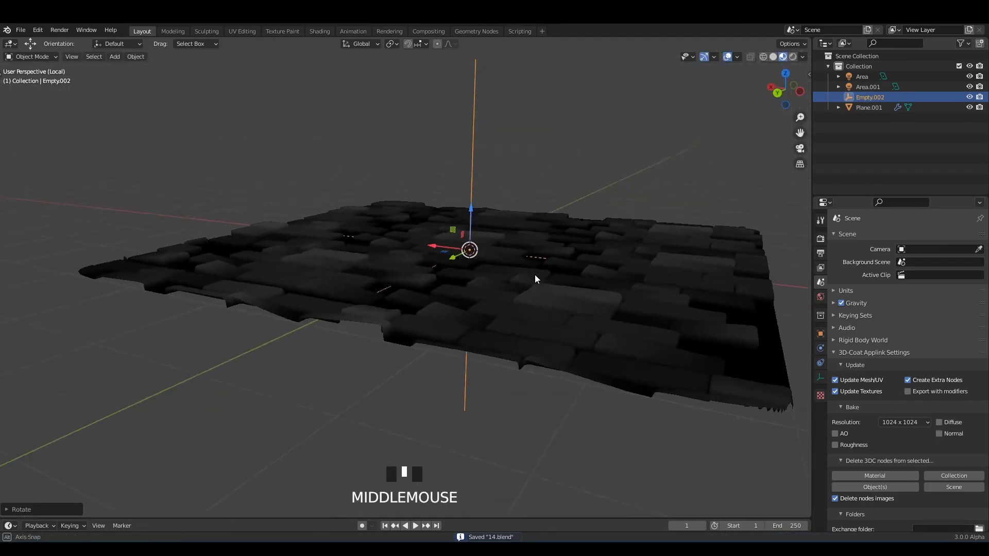
key(s)
key(z)
click(497, 256)
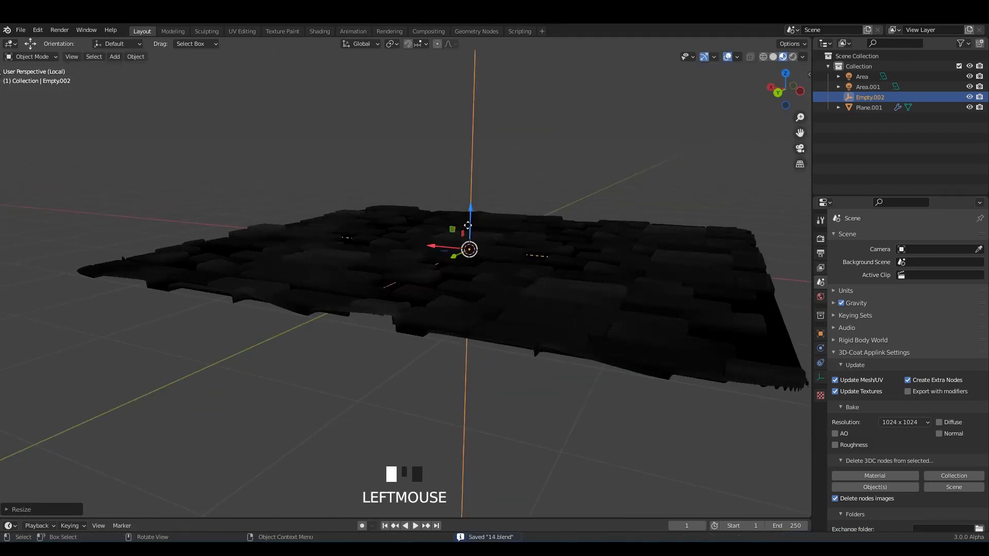
drag(468, 225, 527, 293)
key(s)
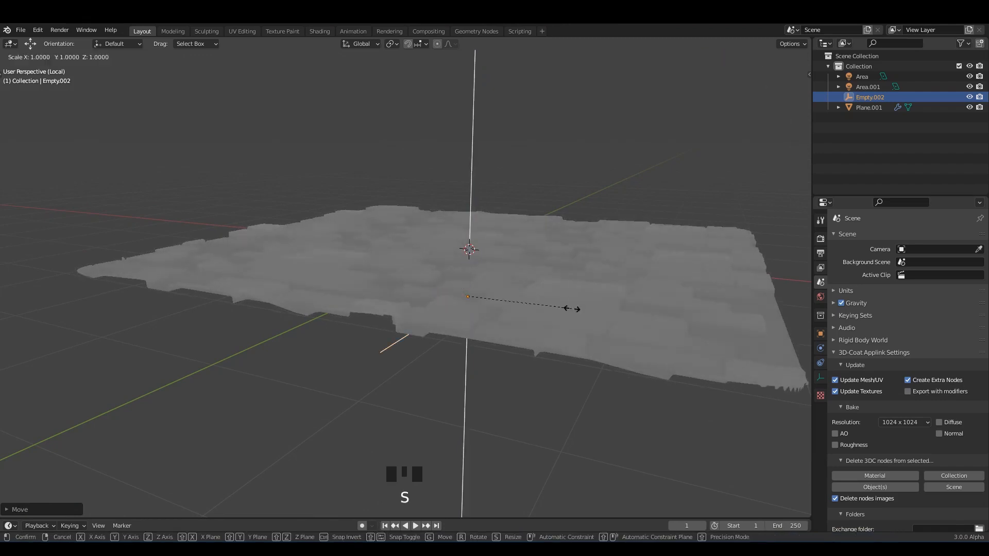
click(574, 311)
- Fine-tune the empty's height and shorten it along Z to adjust the gradient, and save the file
drag(468, 265, 470, 265)
middle_drag(470, 265, 337, 113)
key(s)
key(z)
click(523, 318)
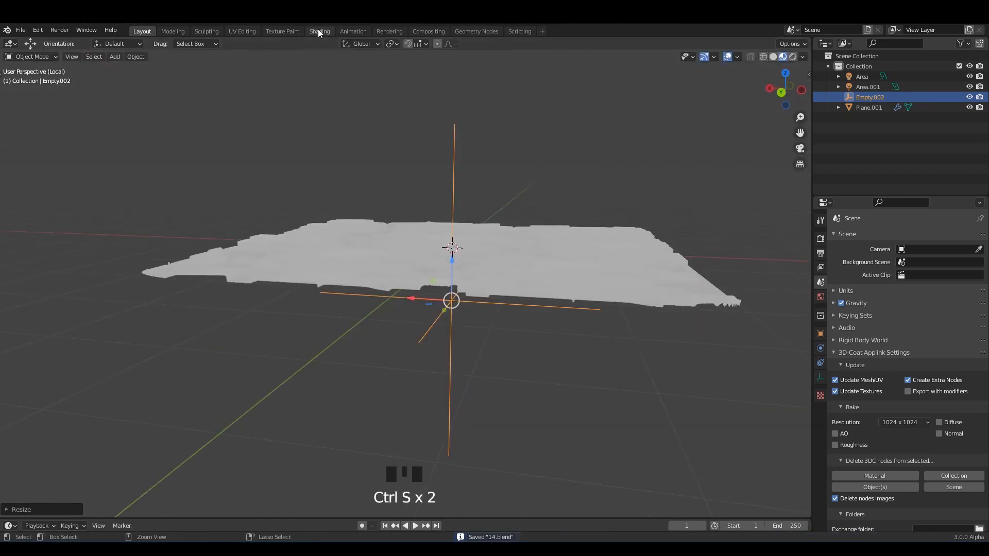
middle_drag(461, 188, 448, 251)
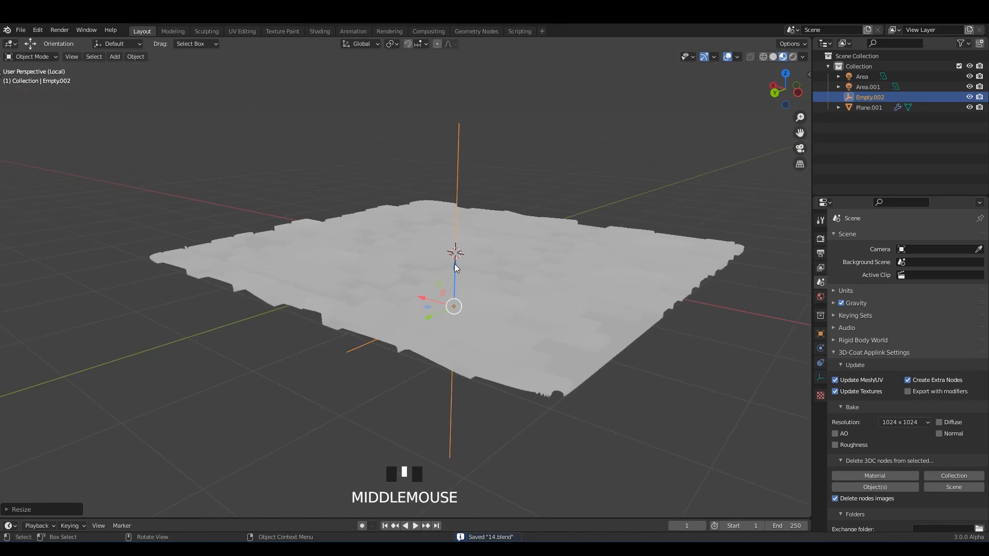
mouse_move(454, 266)
mouse_down()
mouse_move(453, 246)
mouse_move(455, 264)
mouse_up()
key(ctrl+s)
- Reselect the stone plane in the Animation workspace and move the gradient nodes right, above the ambient occlusion ColorRamp
click(321, 31)
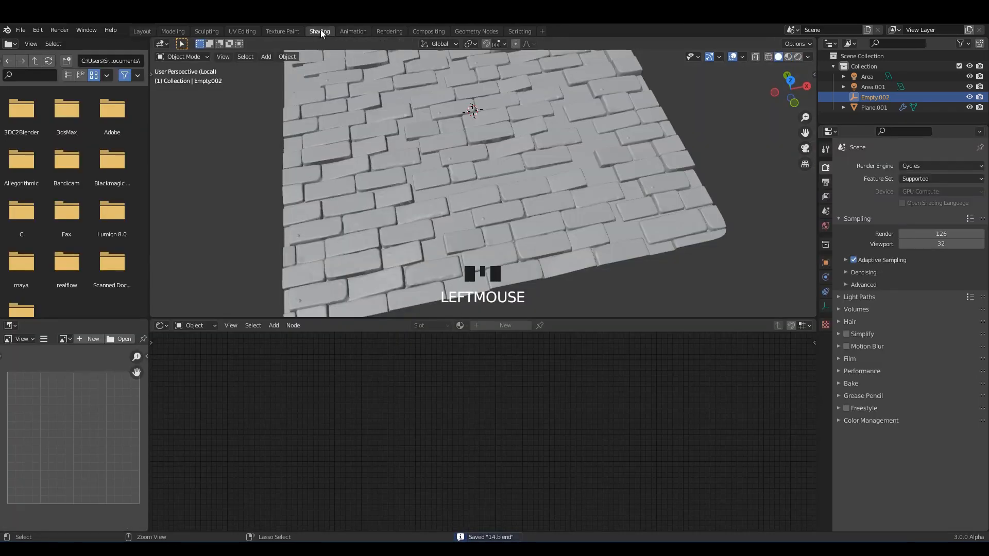
click(349, 31)
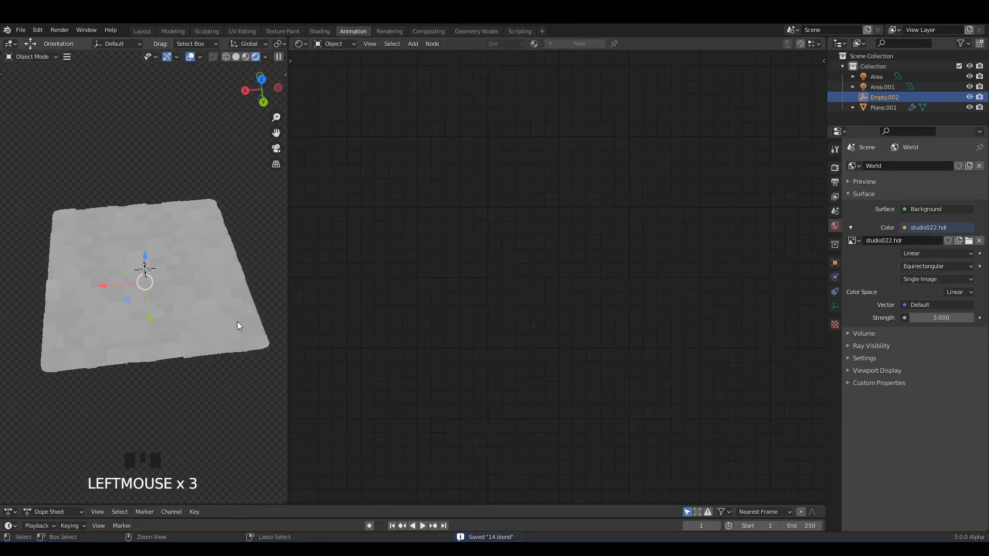
scroll(233, 315, up, 2)
click(218, 306)
scroll(566, 304, down, 10)
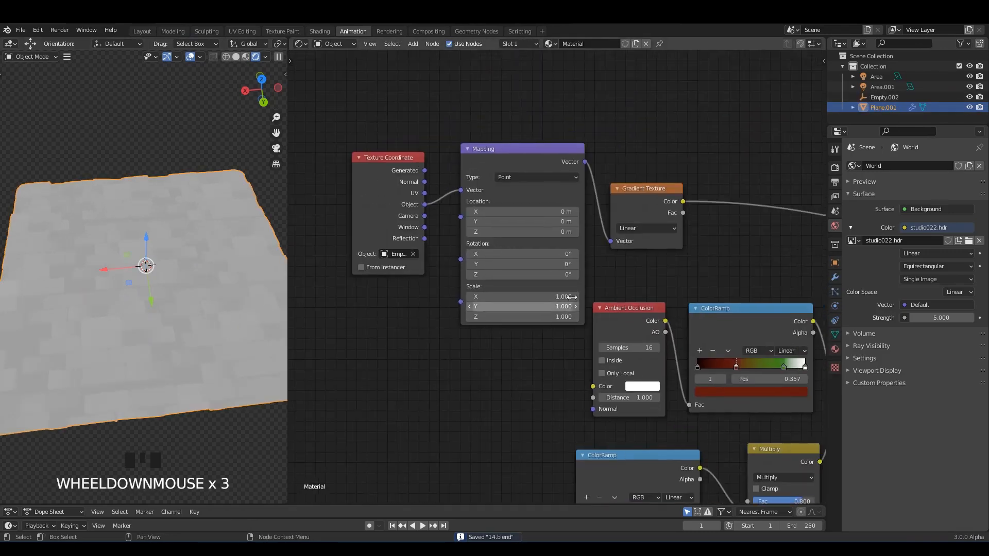
drag(516, 245, 603, 221)
middle_drag(576, 257, 426, 276)
scroll(555, 310, up, 2)
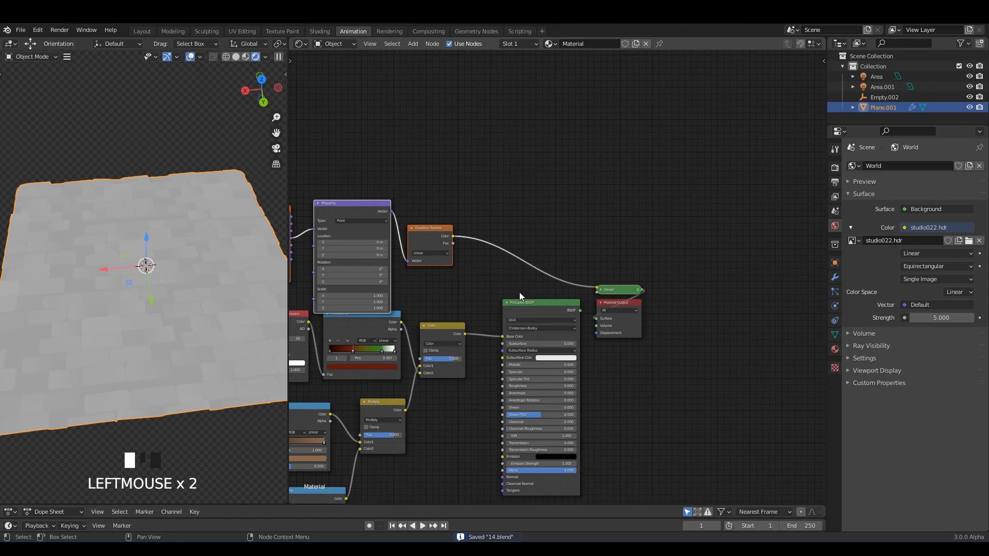
- Spread out the node layout by moving the gradient nodes up and the Principled BSDF and output nodes right
middle_drag(520, 292, 643, 310)
drag(549, 250, 575, 215)
middle_drag(606, 265, 502, 206)
scroll(501, 206, up, 2)
drag(547, 235, 647, 298)
drag(589, 277, 639, 248)
middle_drag(494, 184, 528, 183)
scroll(527, 183, up, 1)
drag(531, 151, 585, 243)
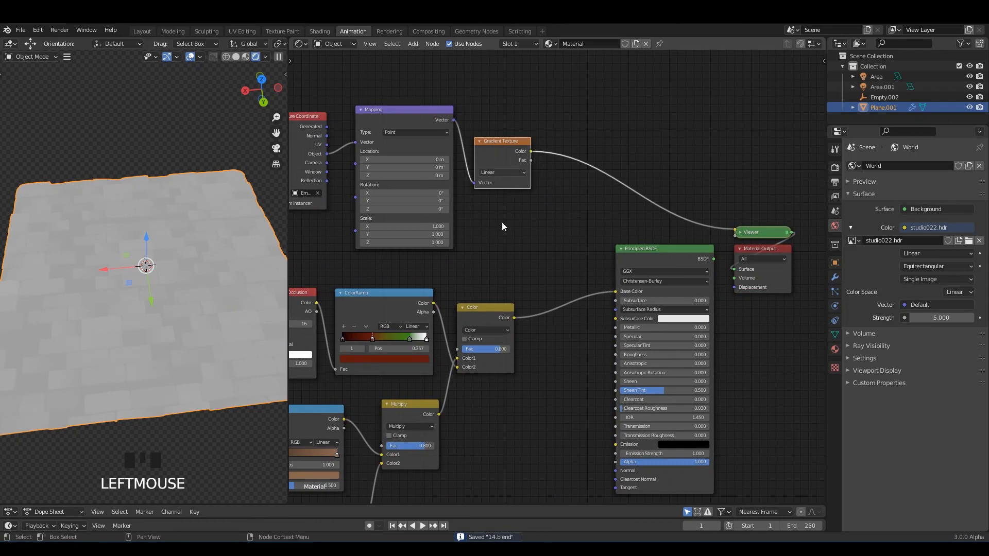
- Combine the Gradient Texture and Color mix in a Mix node feeding Base Color, space out the shader nodes, and save the file
ctrl+shift+right_drag(499, 187, 500, 188)
middle_drag(591, 253, 552, 273)
scroll(566, 220, up, 2)
drag(566, 222, 665, 281)
drag(553, 260, 592, 227)
scroll(592, 227, up, 3)
drag(502, 234, 557, 268)
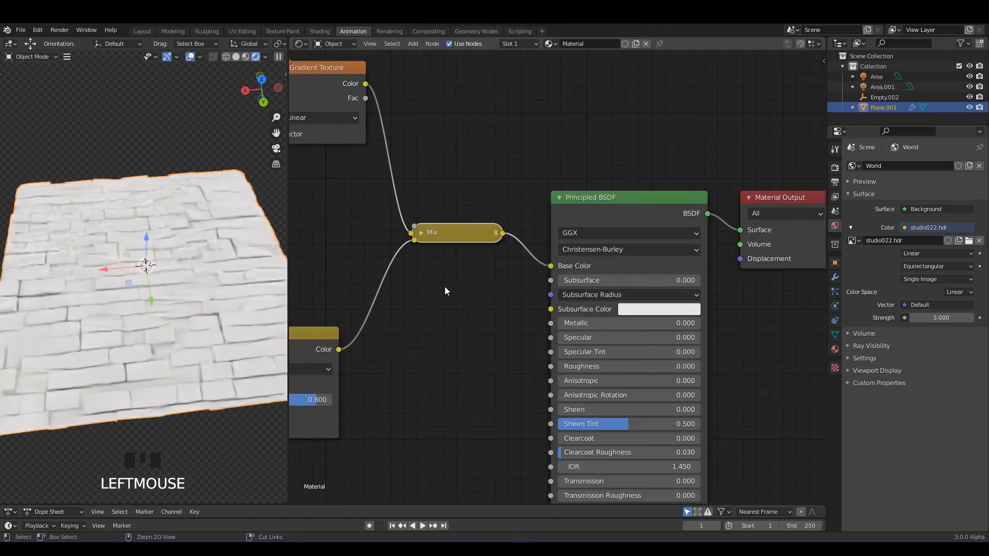
key(ctrl+s)
- Expand the new Mix node, set its blend mode to Multiply, and reposition it before the Principled BSDF
middle_drag(444, 286, 486, 276)
scroll(486, 275, up, 3)
click(463, 213)
click(485, 258)
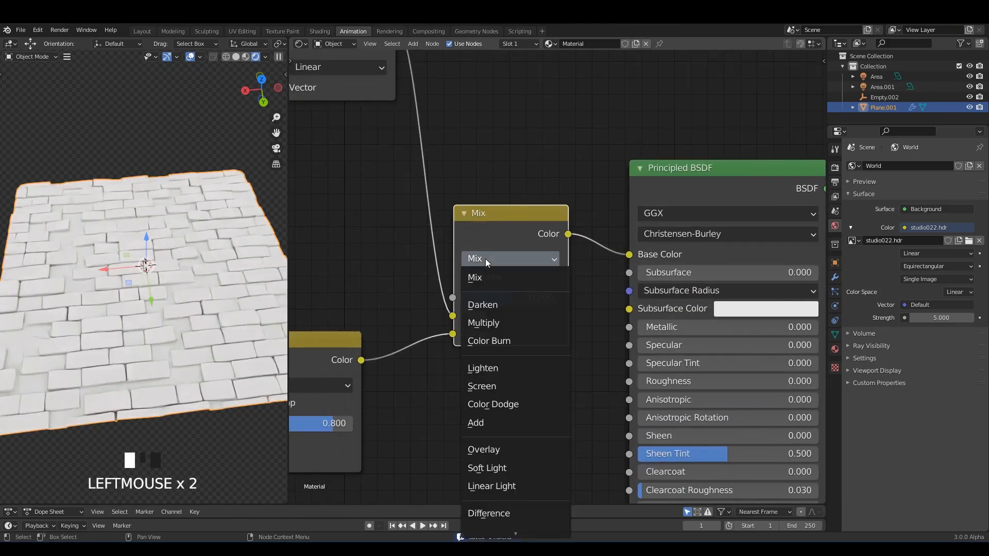
middle_drag(491, 340, 545, 349)
scroll(540, 339, up, 1)
drag(530, 218, 517, 157)
scroll(550, 263, up, 2)
- Swap the new Multiply node's inputs so the Color mix feeds Color1 and the Gradient Texture feeds Color2
middle_drag(458, 258, 501, 249)
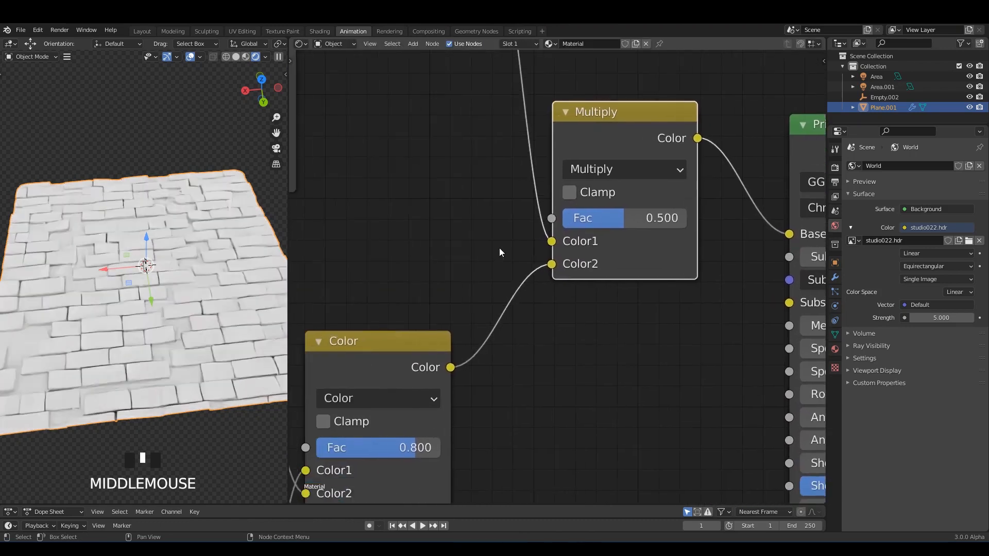
scroll(503, 265, up, 2)
drag(551, 262, 551, 236)
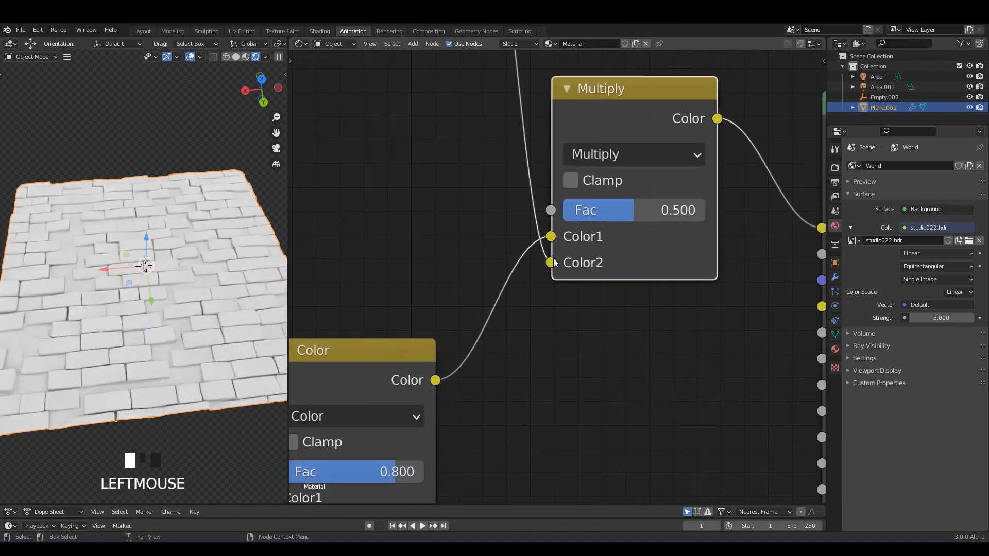
scroll(211, 263, up, 2)
middle_drag(188, 245, 185, 255)
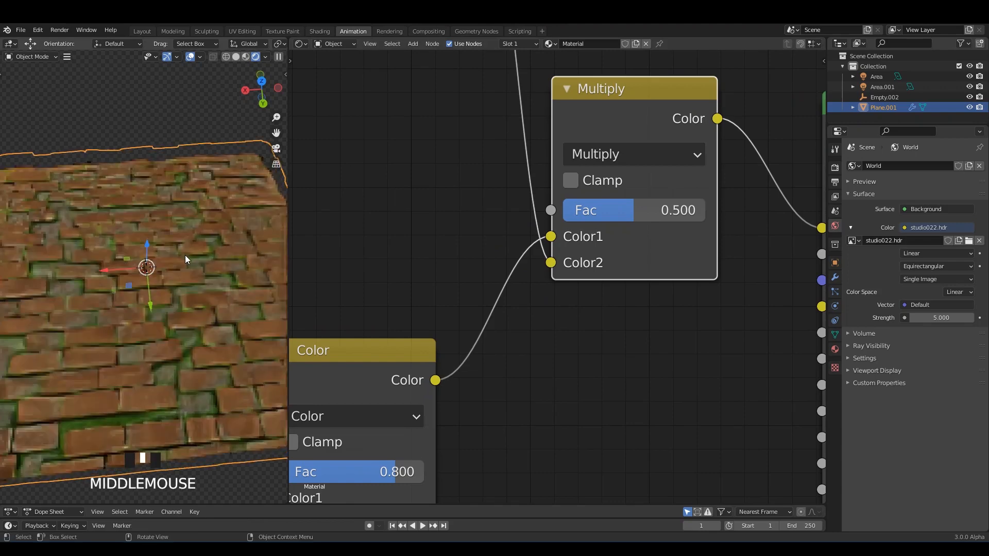
scroll(184, 255, up, 1)
- Move the Principled BSDF and Material Output nodes right to make room after the Multiply node
scroll(644, 339, down, 6)
middle_drag(656, 338, 445, 368)
drag(625, 145, 756, 239)
drag(619, 213, 705, 132)
- Insert an RGB Curves node between the Multiply node and the Principled BSDF's Base Color
middle_drag(479, 163, 530, 186)
scroll(530, 185, up, 2)
key(shift+a)
click(509, 139)
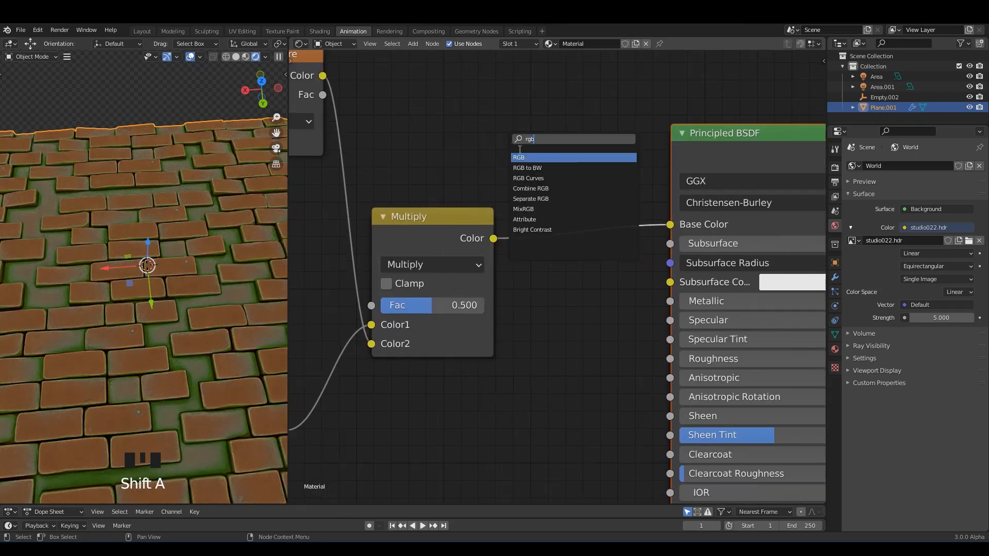
text(rgb)
key(Return)
click(519, 174)
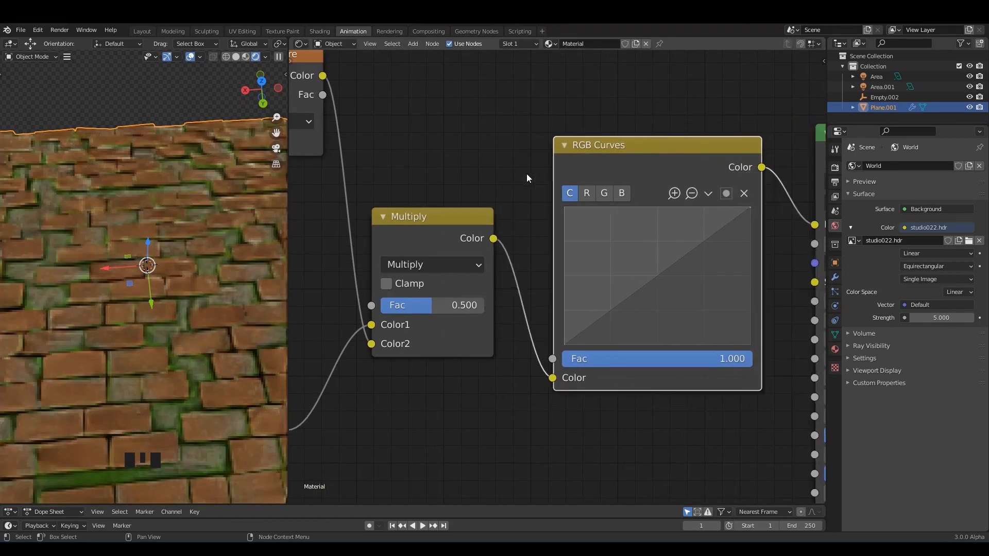
- Brighten the base color by adding a combined-curve point at about X 0.41, Y 0.64 in the RGB Curves node
scroll(527, 174, down, 2)
scroll(518, 226, up, 3)
drag(518, 226, 501, 200)
click(504, 202)
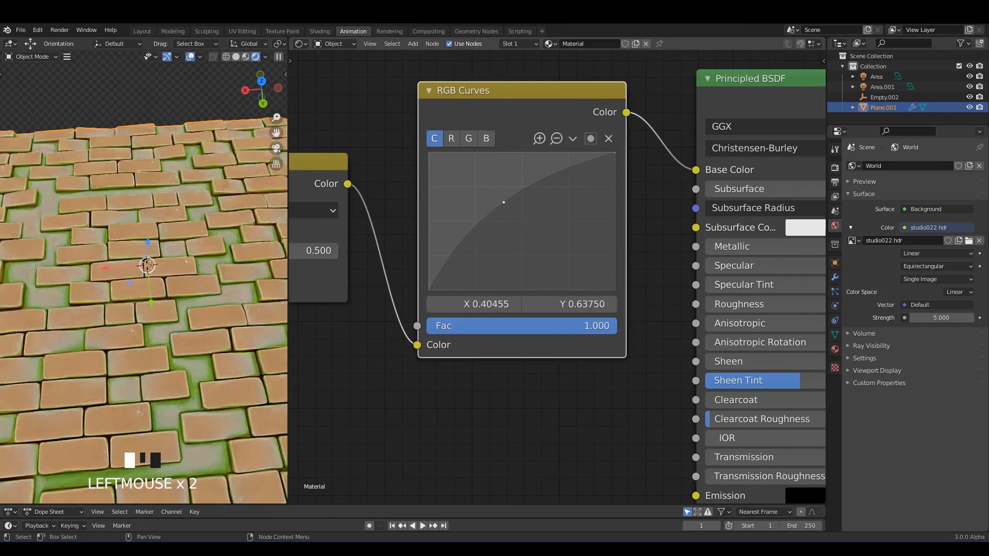
scroll(434, 416, down, 8)
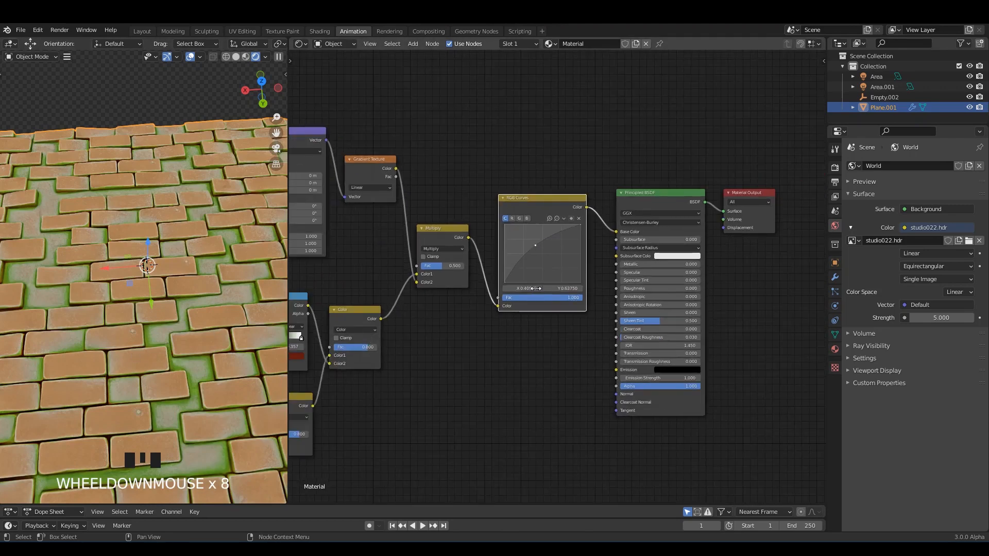
scroll(527, 234, up, 4)
scroll(551, 270, down, 3)
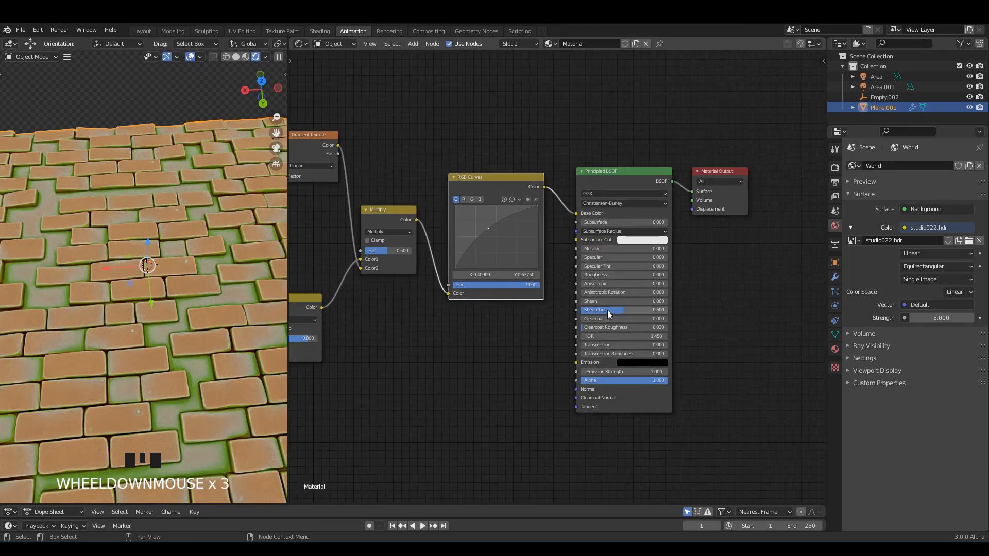
shift+middle_drag(143, 321, 175, 260)
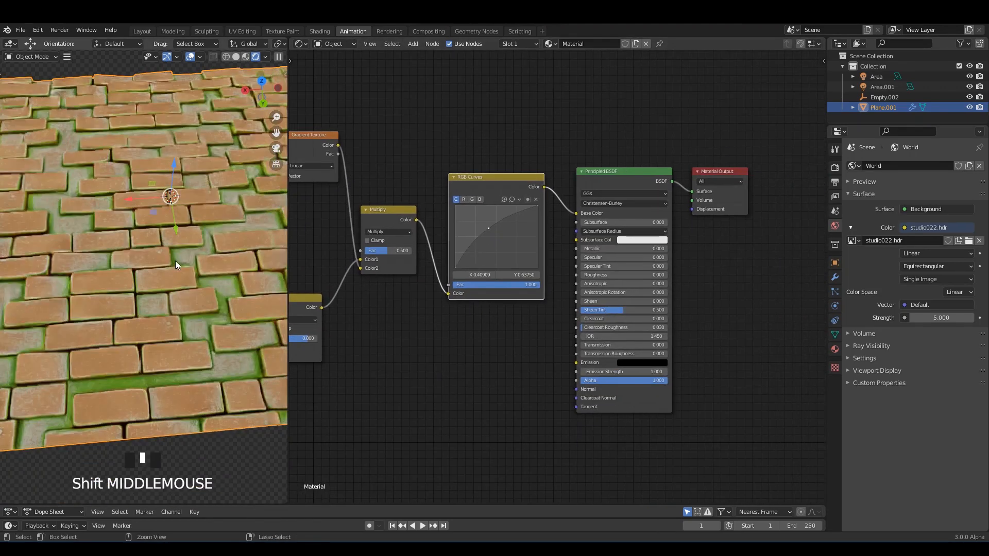
- Save the file and move the dark red stop of the ambient occlusion ColorRamp to position 0.557
scroll(169, 271, up, 3)
key(ctrl+s)
middle_drag(357, 312, 495, 313)
middle_drag(329, 329, 458, 296)
scroll(458, 296, up, 4)
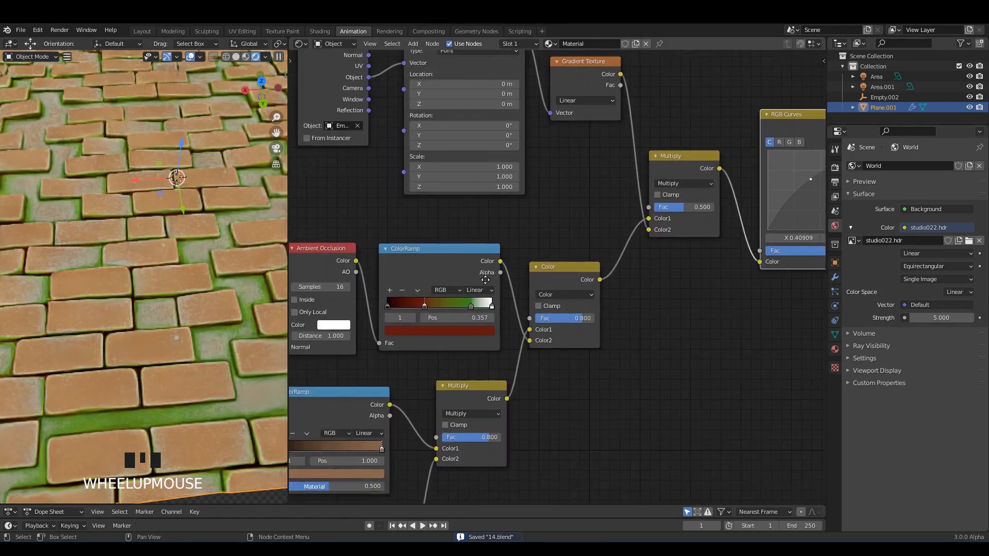
drag(468, 277, 491, 275)
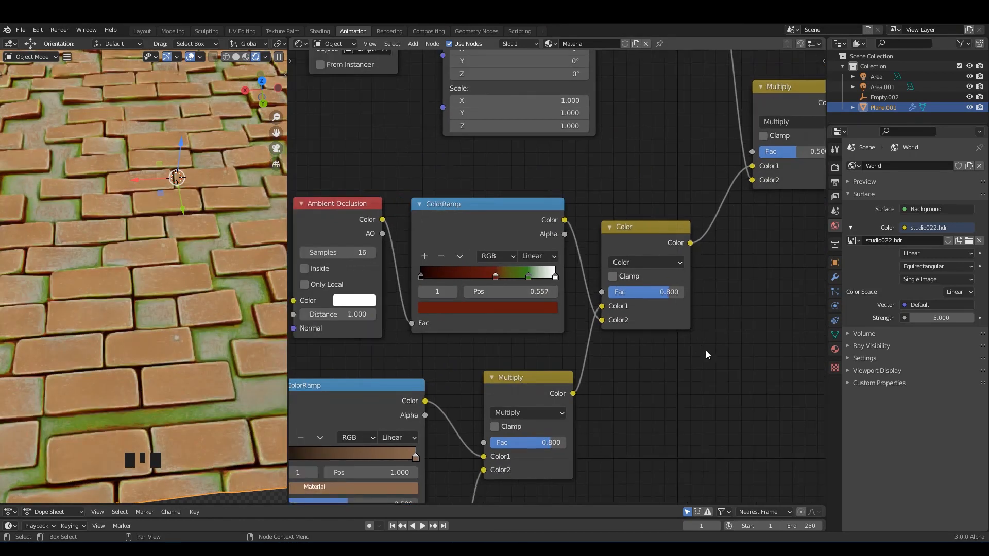
- Add an Image Texture node in the empty area below and beside the Material Output node, and save the file
scroll(706, 280, down, 9)
middle_drag(664, 311, 577, 256)
scroll(618, 258, up, 2)
scroll(618, 258, down, 12)
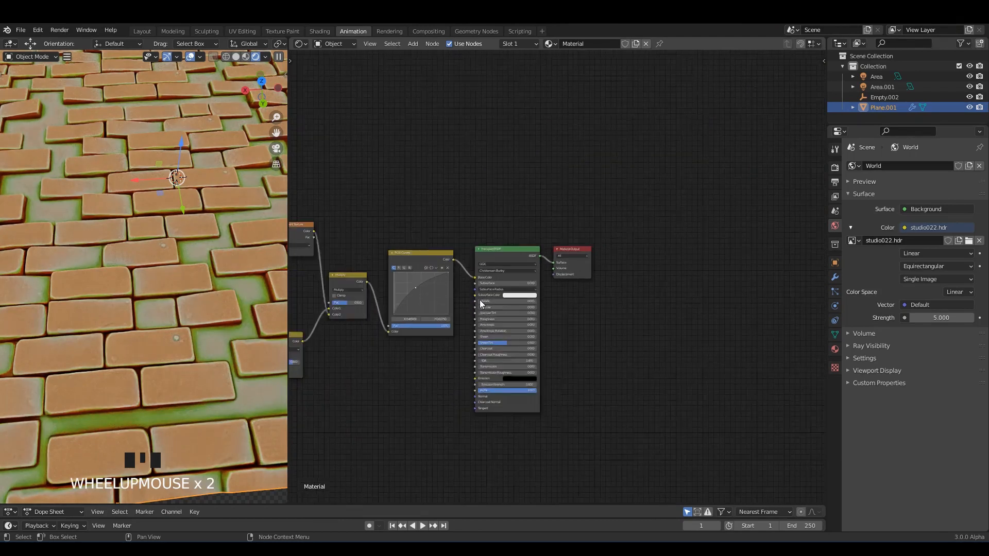
middle_drag(495, 314, 588, 253)
scroll(588, 254, up, 2)
key(ctrl+s)
middle_drag(698, 253, 549, 276)
scroll(549, 276, up, 2)
scroll(563, 245, up, 10)
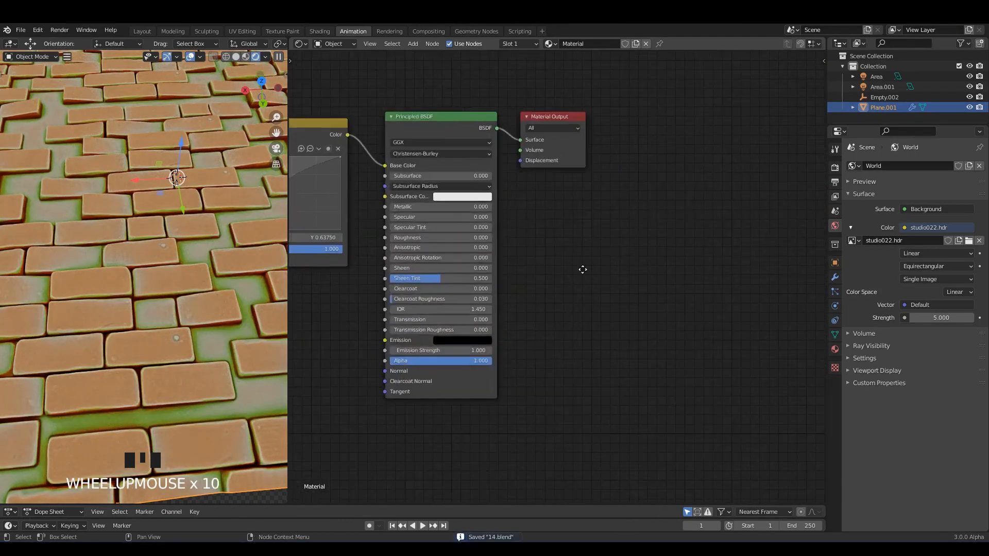
key(shift+a)
text(im)
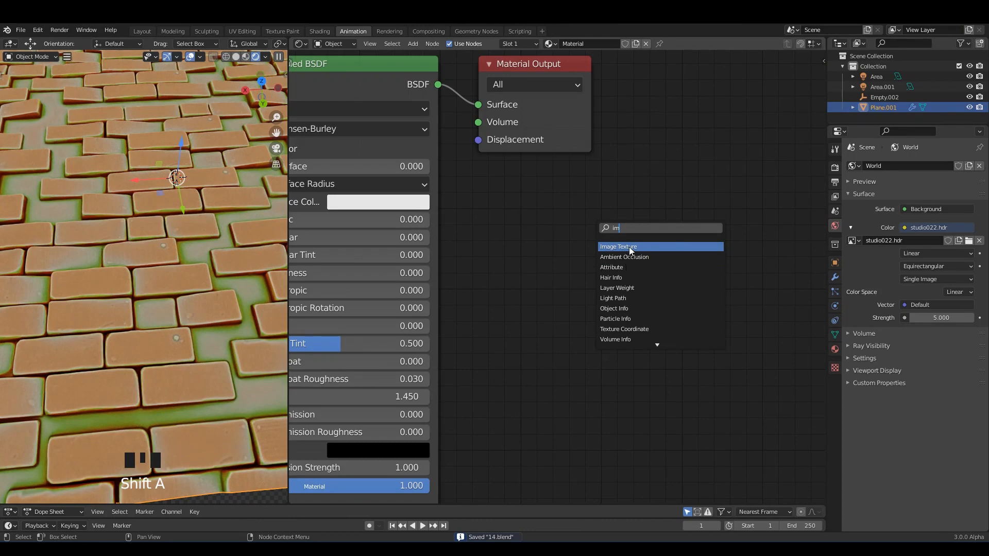
click(629, 247)
click(608, 267)
click(607, 263)
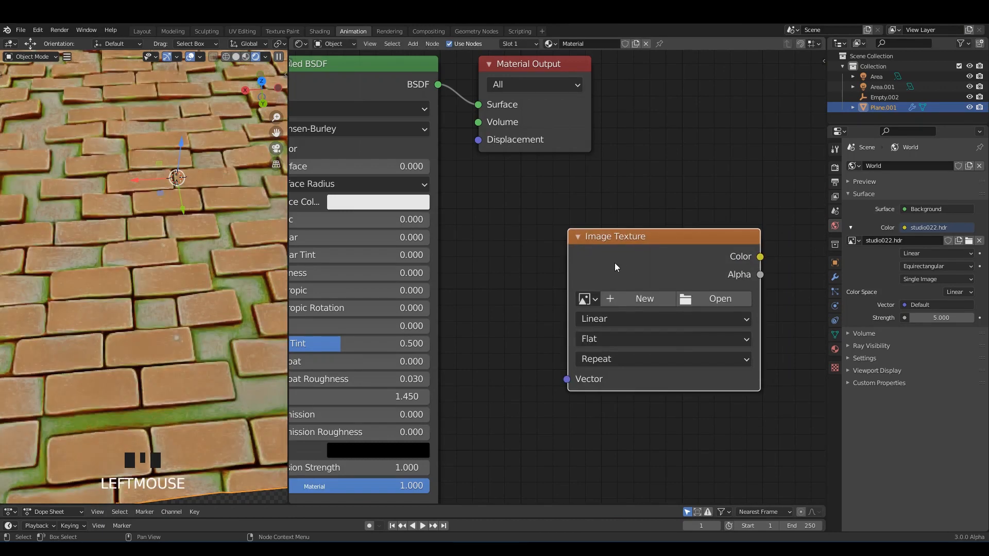
scroll(608, 260, up, 2)
drag(660, 240, 663, 235)
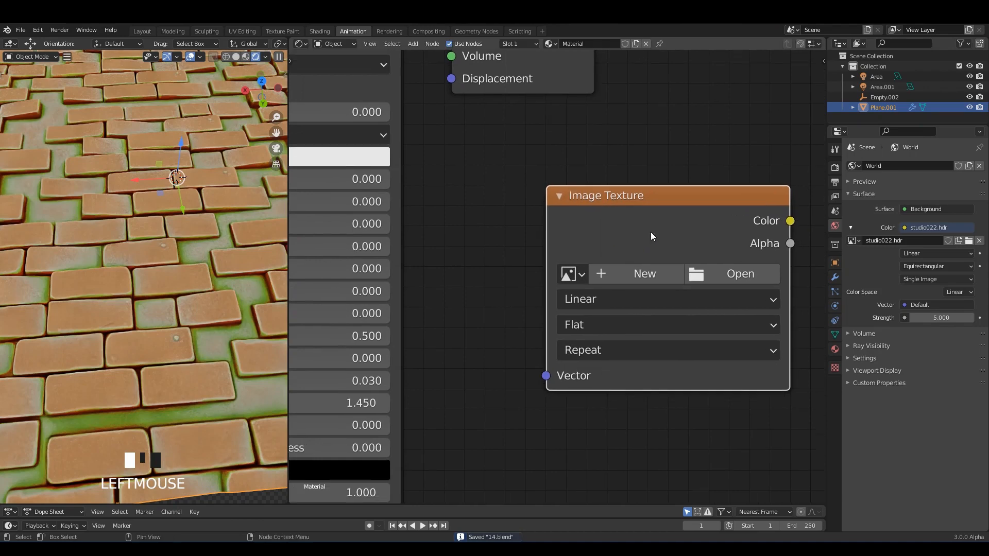
key(ctrl+s)
- Create a new white 4096 × 4096 px image named Stone in the Image Texture node
scroll(154, 305, down, 2)
shift+middle_drag(154, 305, 157, 282)
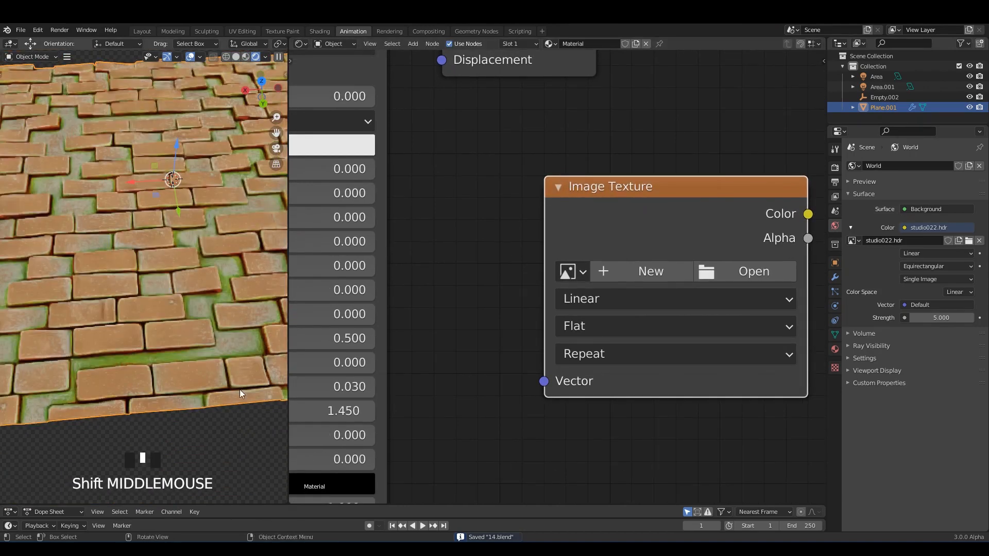
scroll(654, 284, up, 2)
middle_drag(645, 268, 502, 266)
click(504, 268)
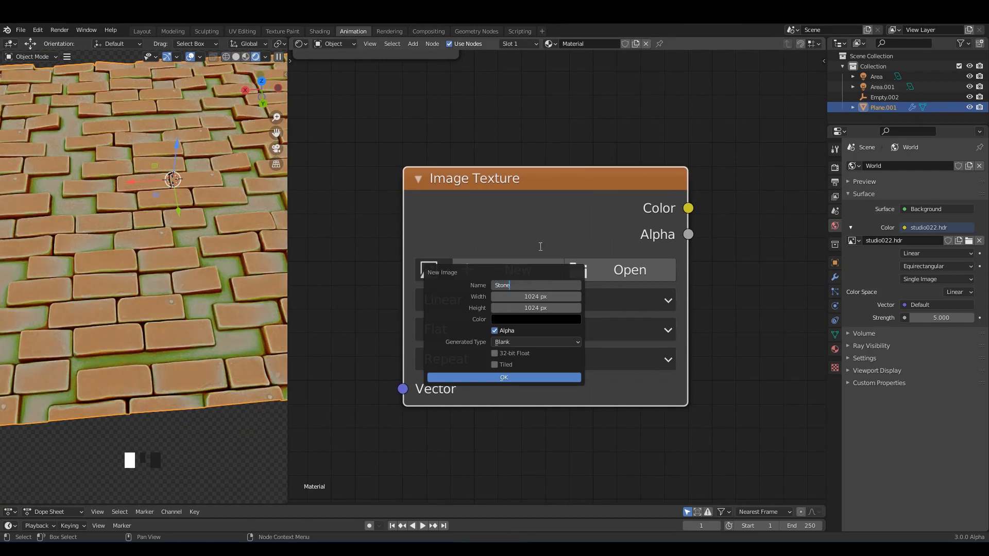
text(Stone)
click(555, 298)
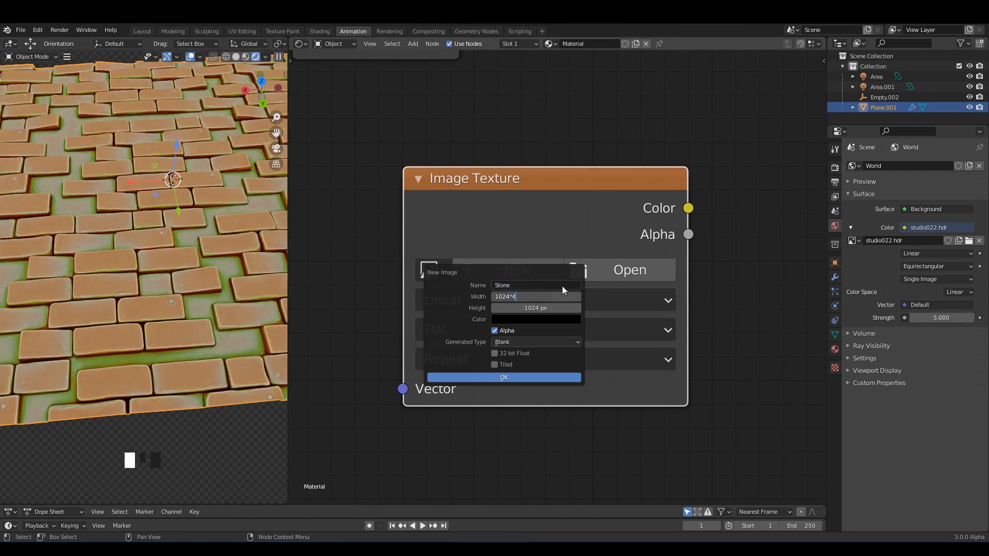
text(4096)
click(551, 307)
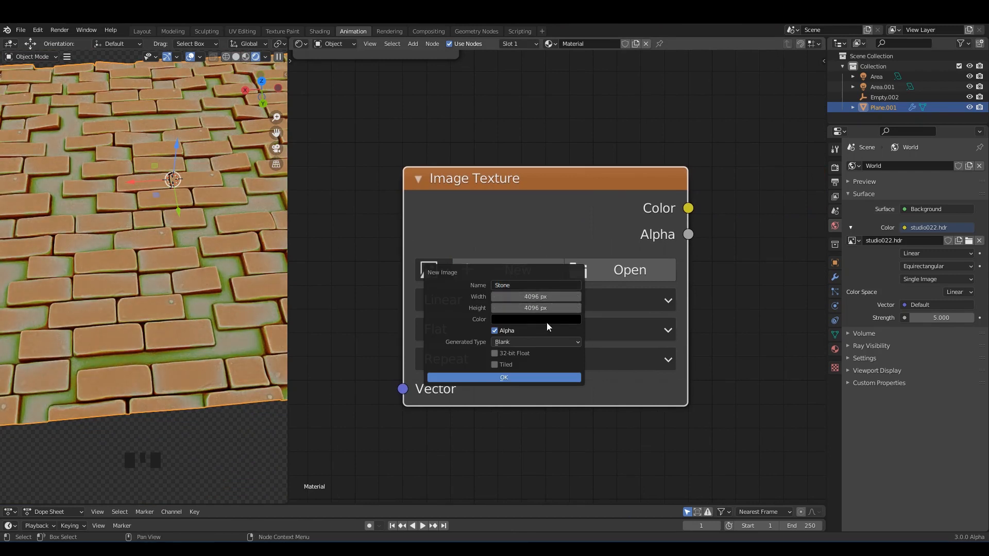
click(572, 320)
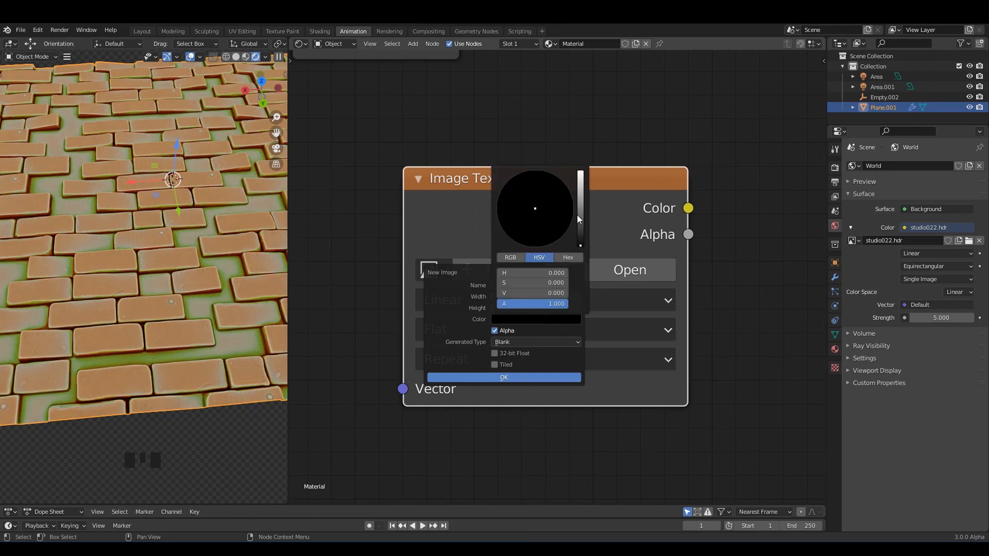
drag(580, 217, 581, 172)
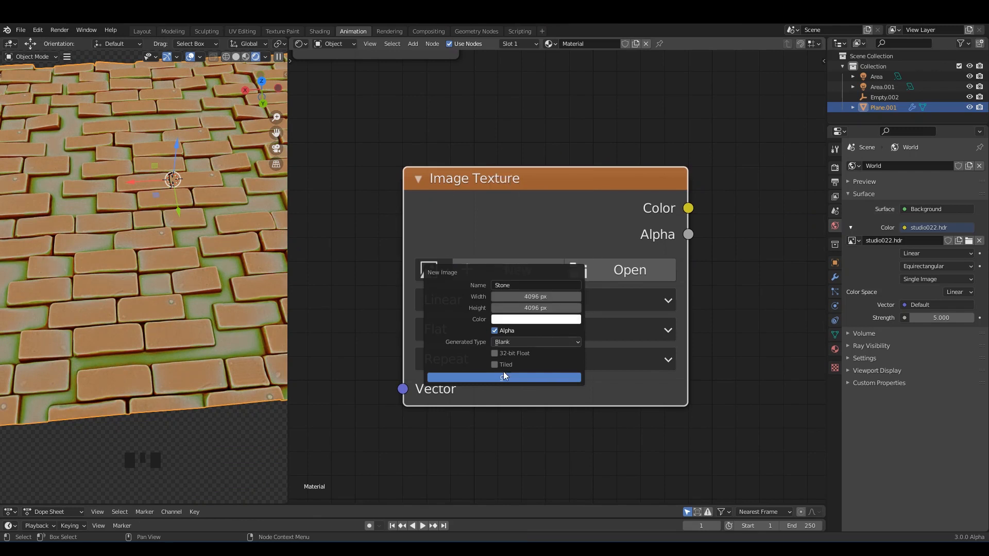
click(515, 378)
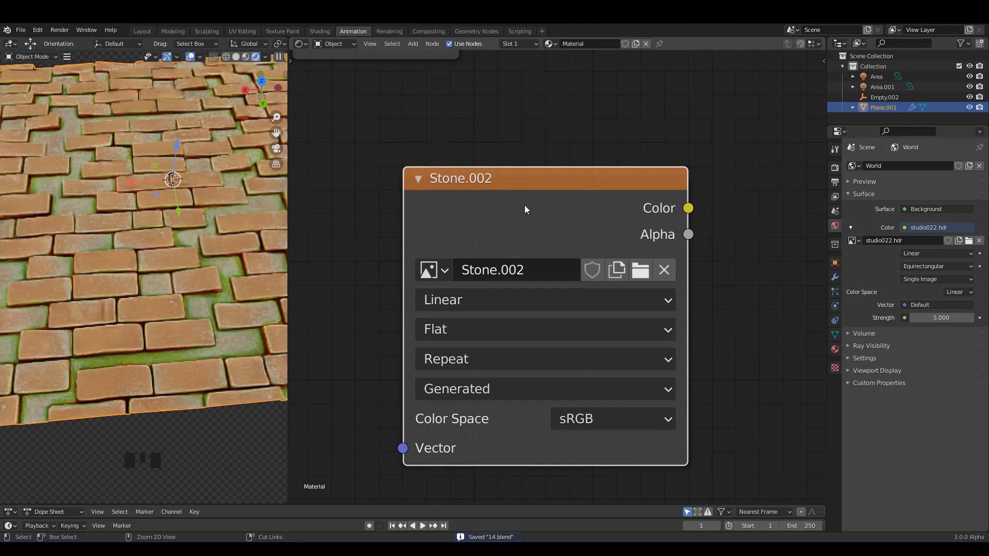
- Select the paving plane and the new image node as the bake target, and save the file
key(ctrl+s)
click(206, 208)
middle_drag(203, 210, 204, 207)
click(565, 183)
drag(566, 185, 565, 184)
key(ctrl+s)
key(ctrl+s)
key(ctrl+s)
- Set both the Cycles render and viewport samples to 1 and save the file
click(835, 169)
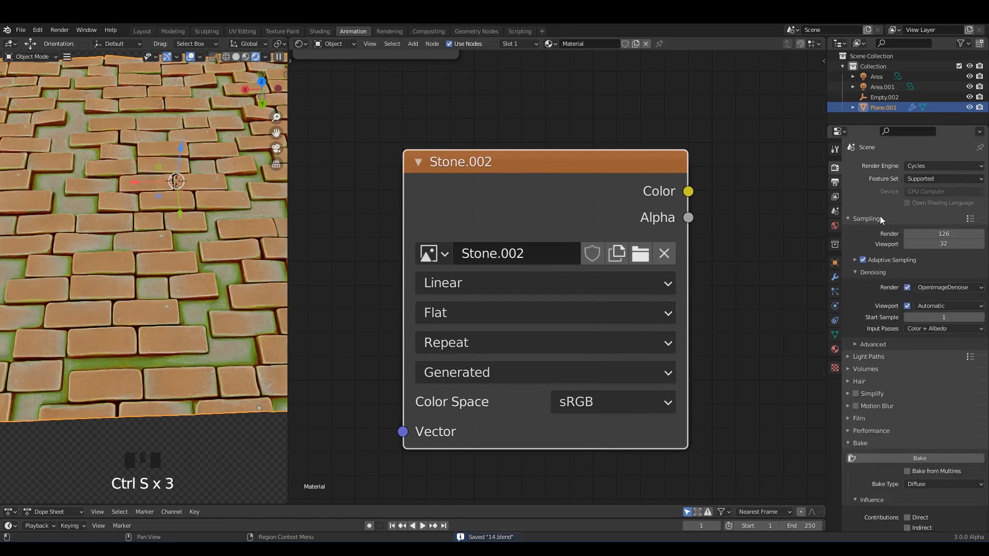
double_click(951, 235)
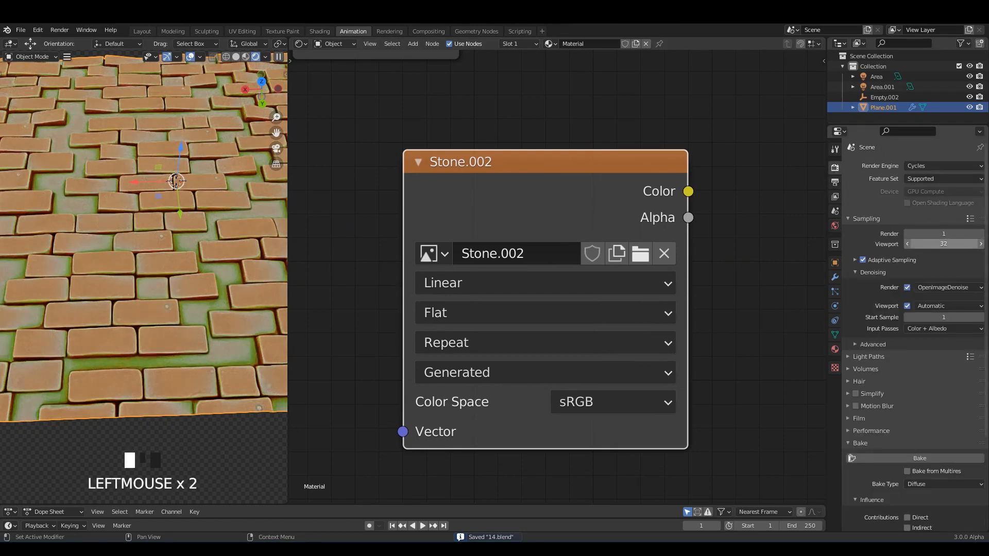
key(Return)
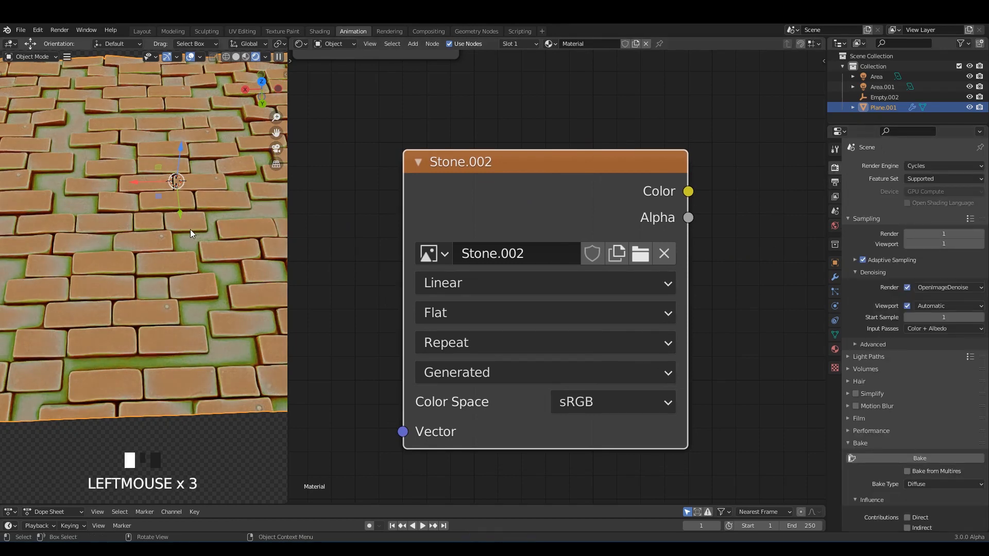
key(ctrl+s)
key(ctrl+s)
key(ctrl+s)
- Switch the viewport to Material Preview shading, save the file, and shift the image node slightly up in the node editor
click(177, 233)
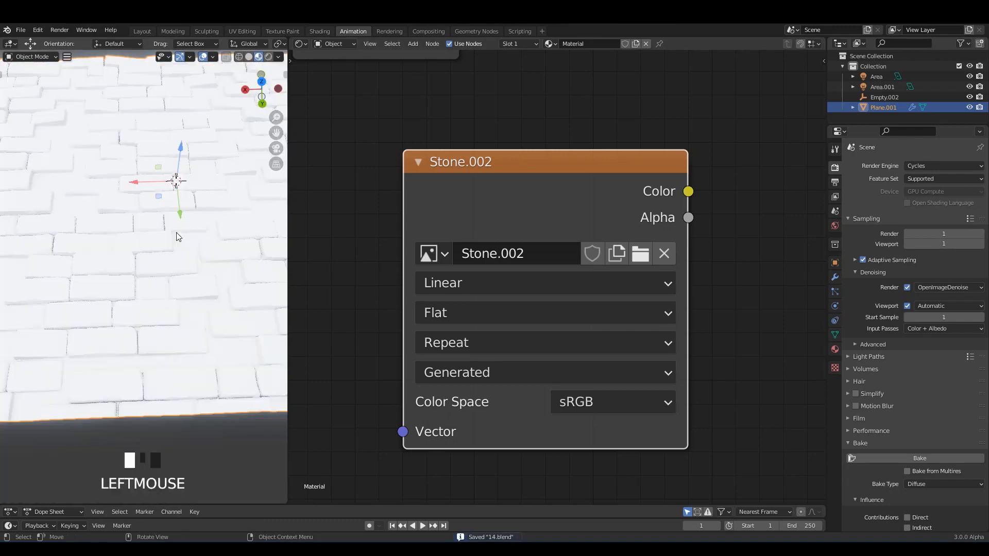
middle_drag(174, 231, 174, 245)
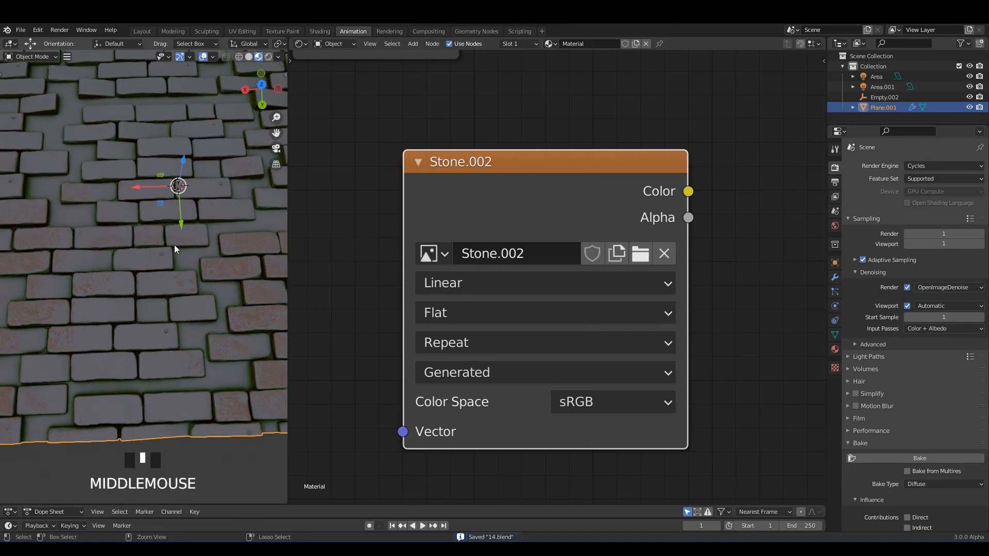
key(ctrl+s)
double_click(535, 179)
drag(535, 179, 537, 174)
click(537, 174)
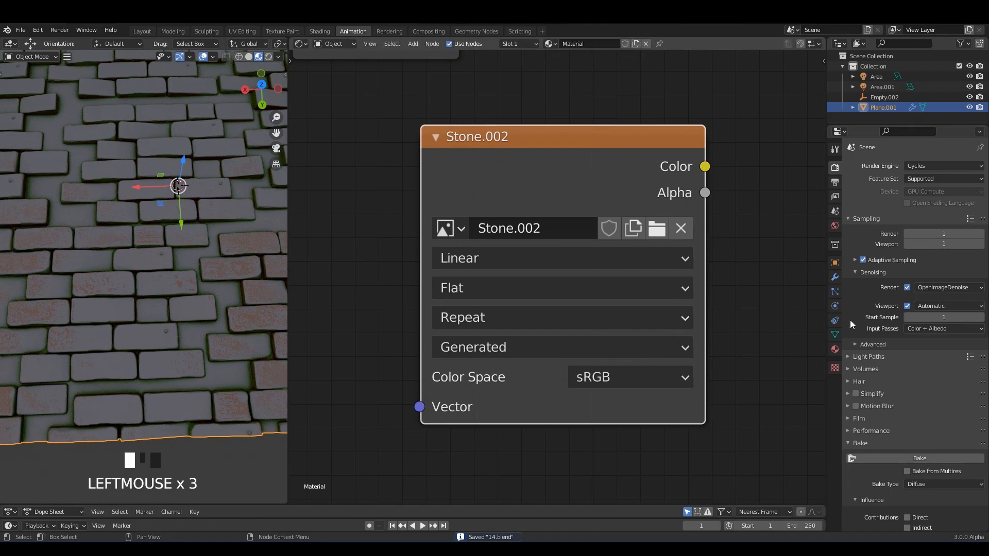
- Set the bake type to Diffuse with only the Color contribution, leaving Direct and Indirect disabled
scroll(962, 366, down, 6)
click(921, 362)
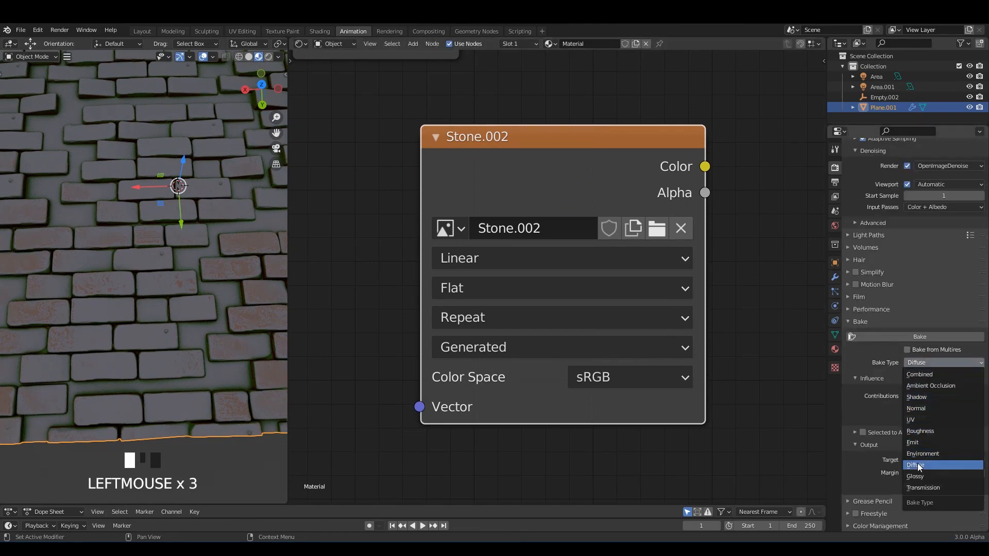
click(907, 396)
click(907, 406)
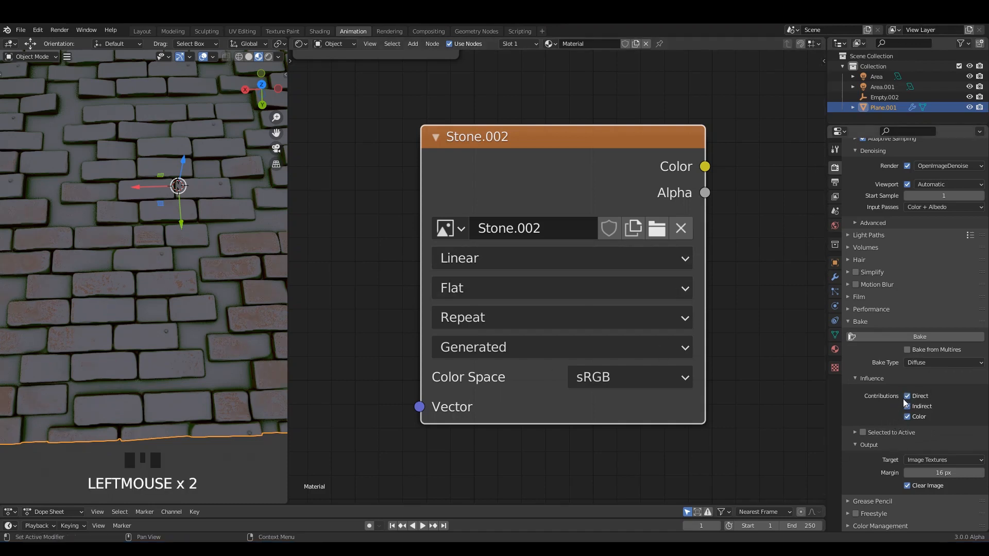
- Nudge the Stone.002 image node upward, keep it as the active bake target, and bake the paving color into it
drag(577, 197, 573, 183)
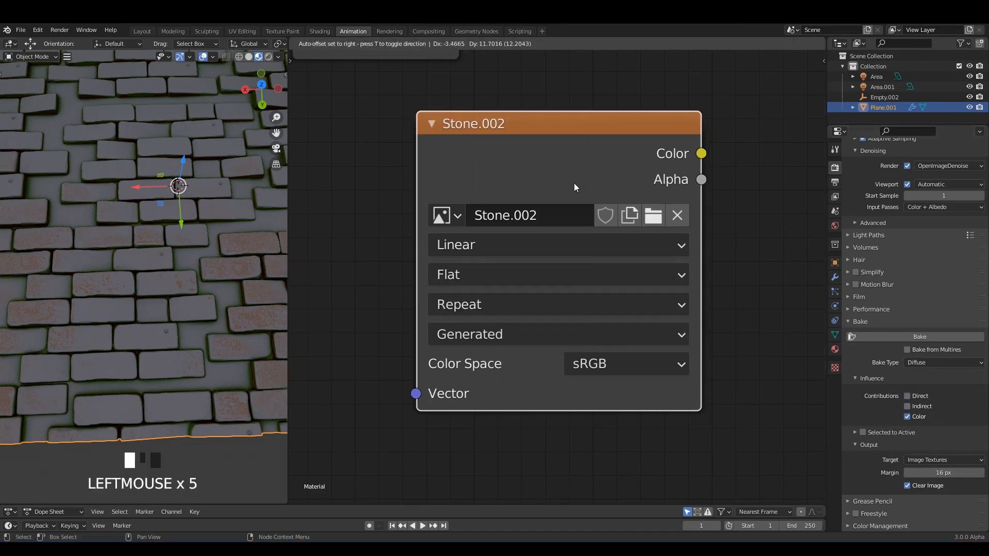
click(574, 182)
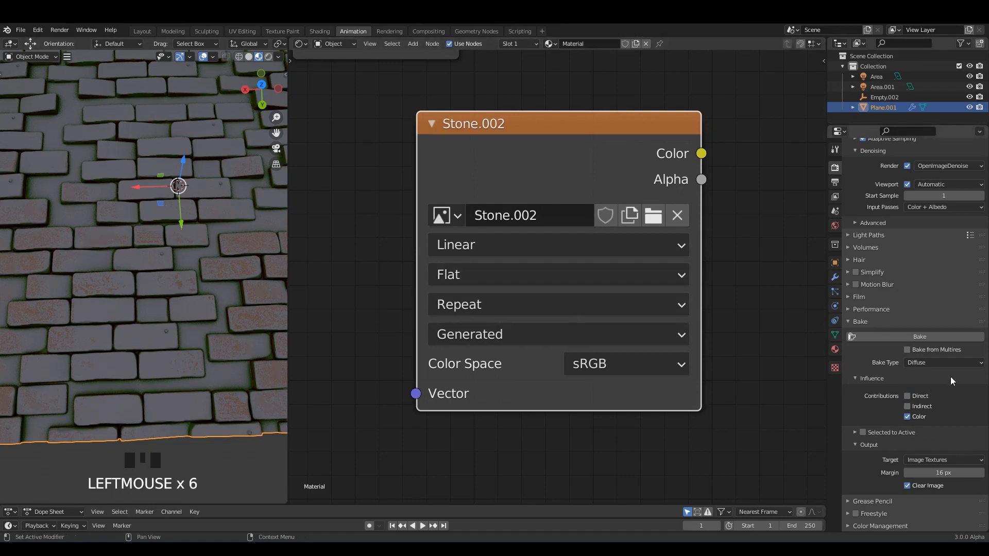
click(921, 336)
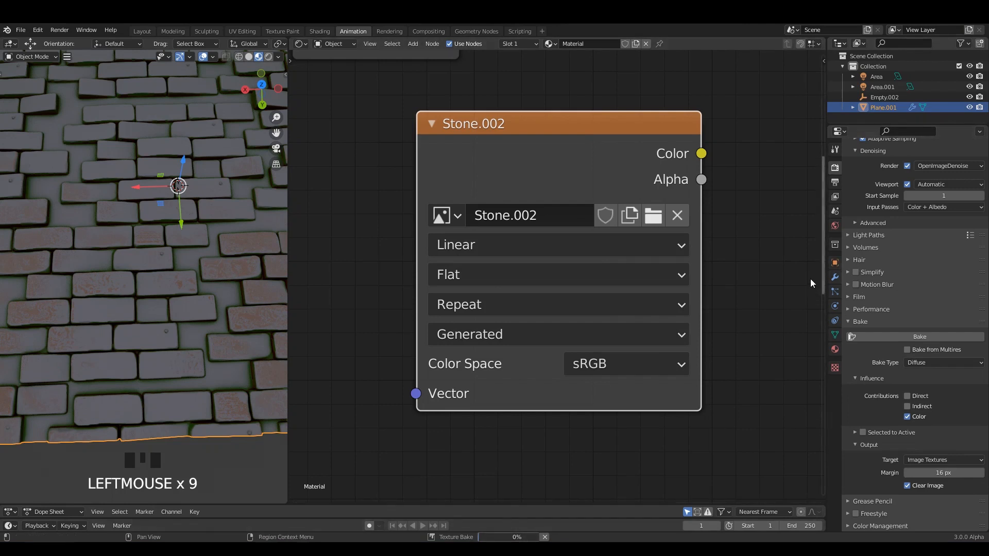
scroll(912, 232, up, 8)
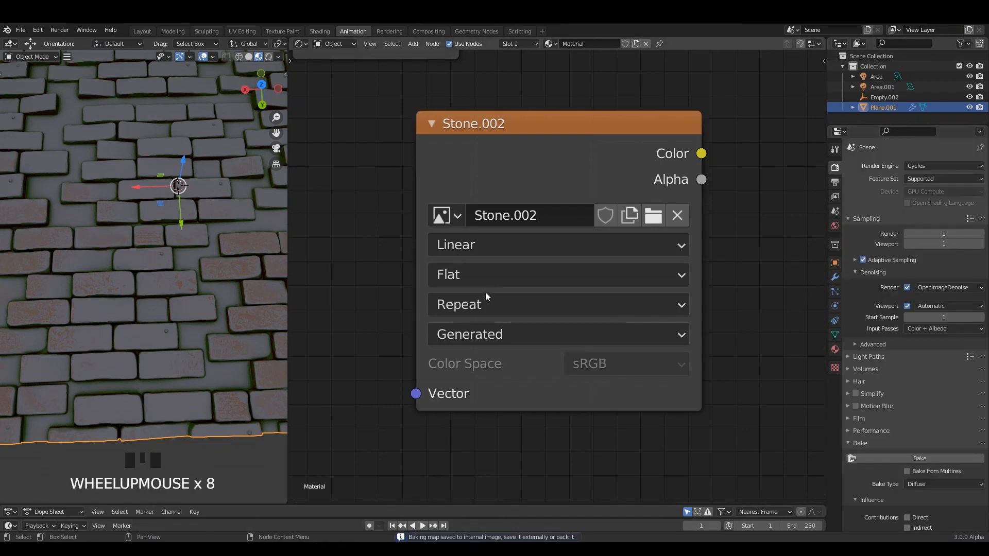
- Display the baked Stone.002 image in the Rendering workspace and examine the whole texture
click(390, 30)
scroll(430, 200, up, 9)
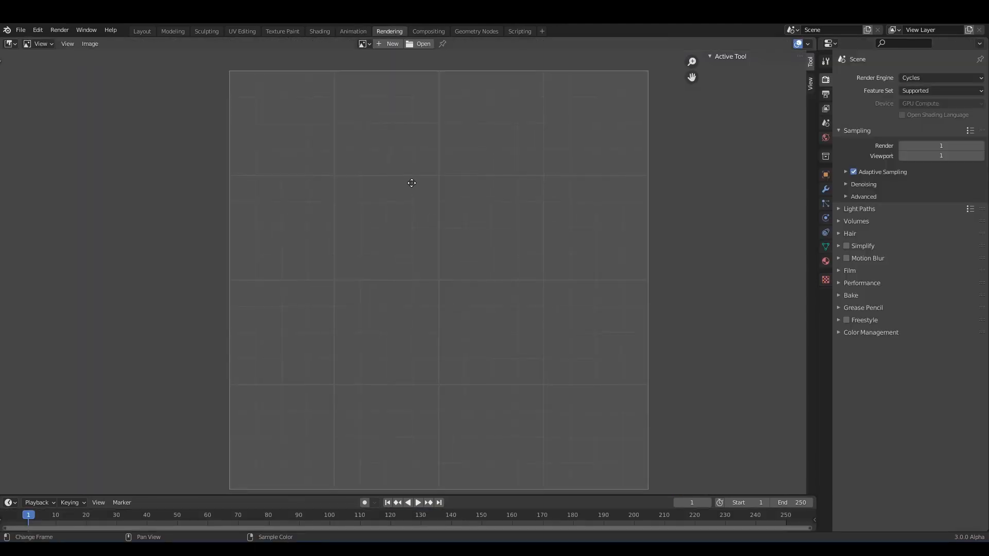
click(364, 43)
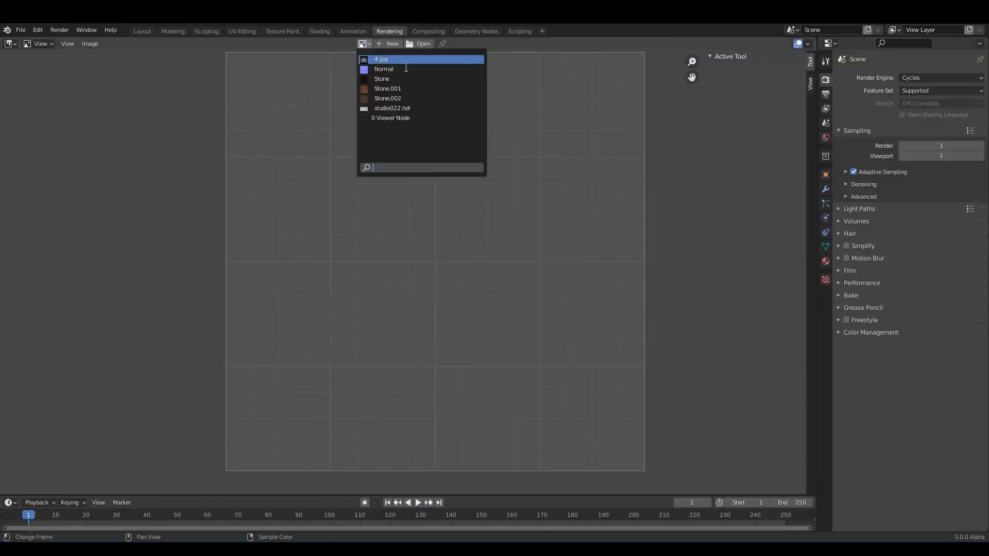
click(401, 99)
scroll(453, 196, down, 12)
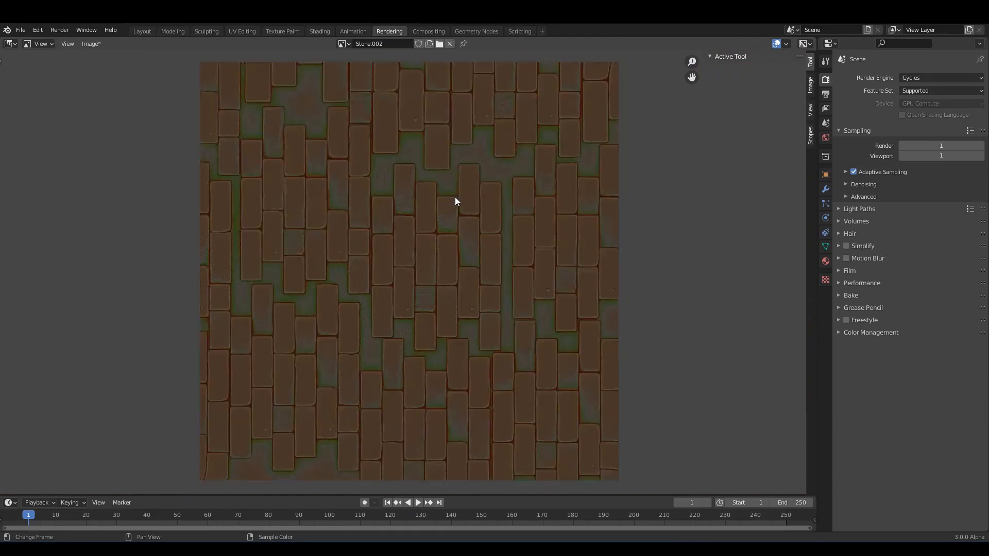
ctrl+middle_drag(410, 242, 393, 220)
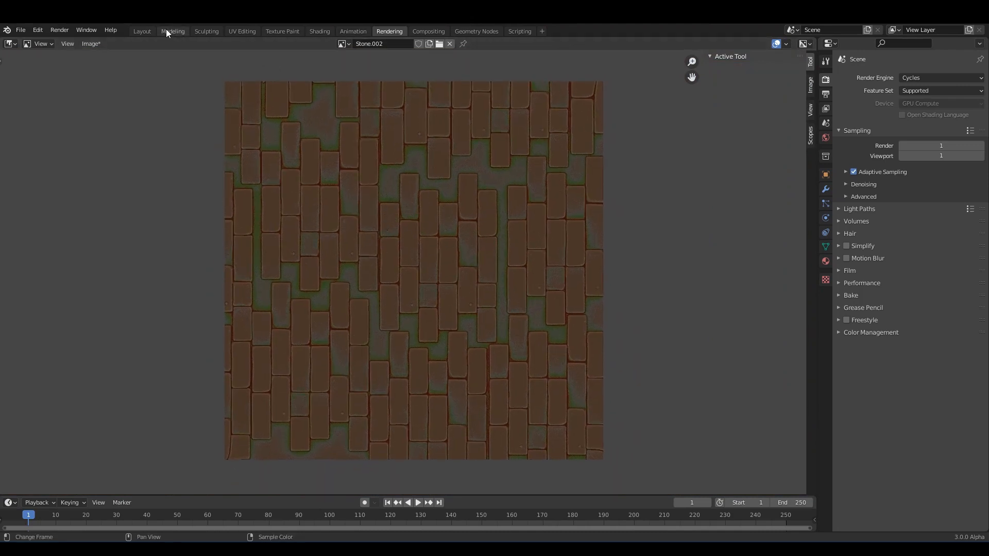
- Return to the Animation workspace and move the baked Stone.002 image node up beside the Material Output node
click(142, 32)
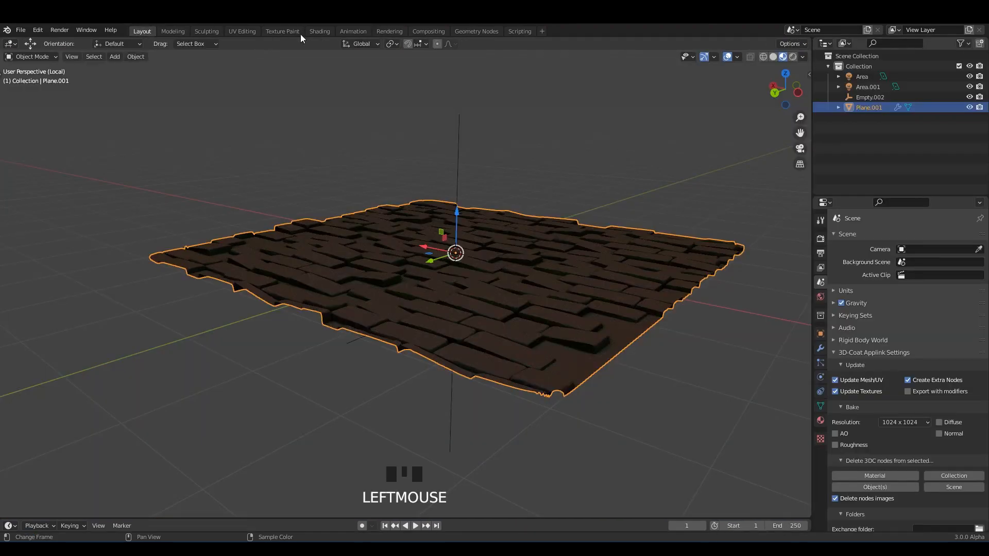
click(352, 31)
scroll(529, 221, down, 2)
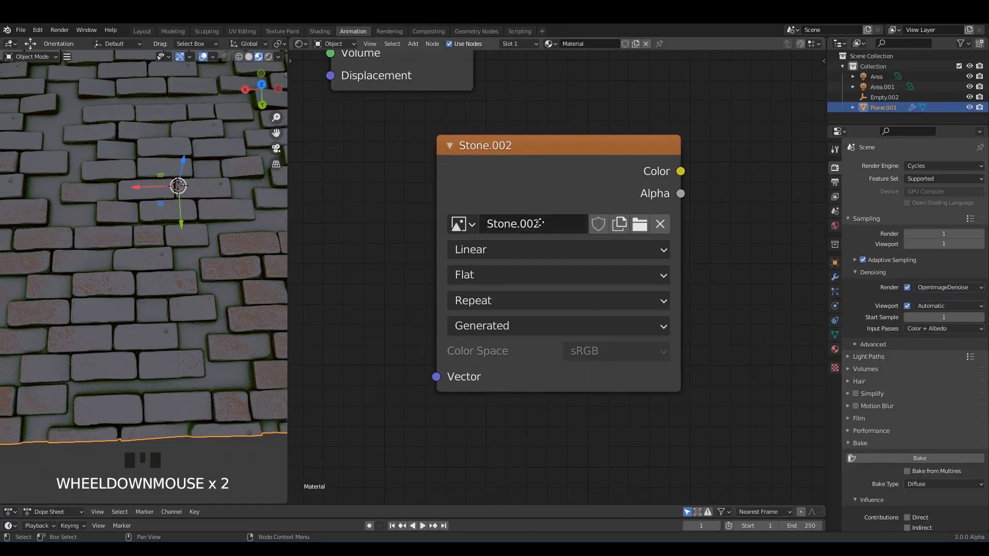
middle_drag(608, 204, 575, 234)
scroll(576, 233, down, 1)
click(517, 220)
drag(517, 220, 603, 133)
- Duplicate the Stone.002 image node below the original and make the duplicate's image a single-user copy
key(shift+d)
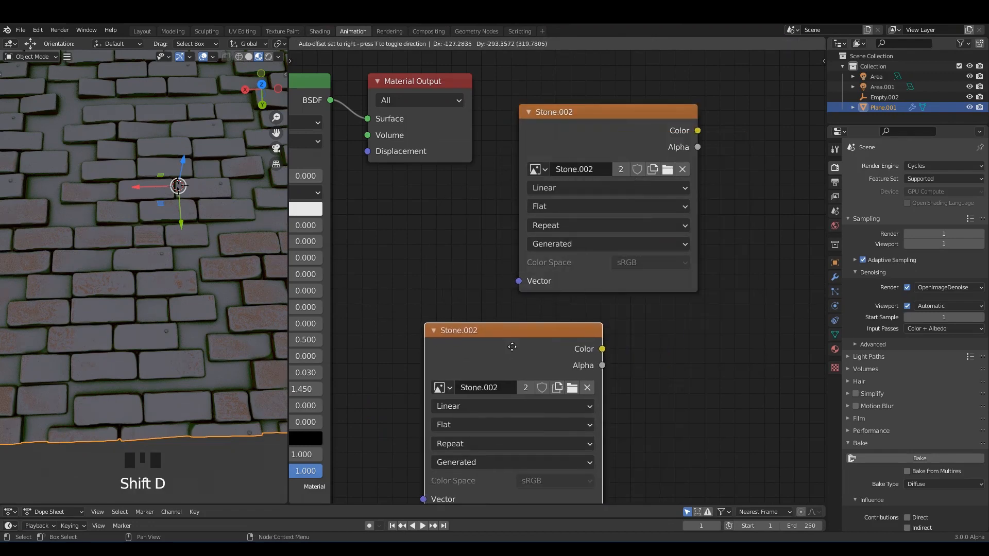
click(529, 355)
middle_drag(529, 355, 532, 264)
scroll(531, 265, up, 2)
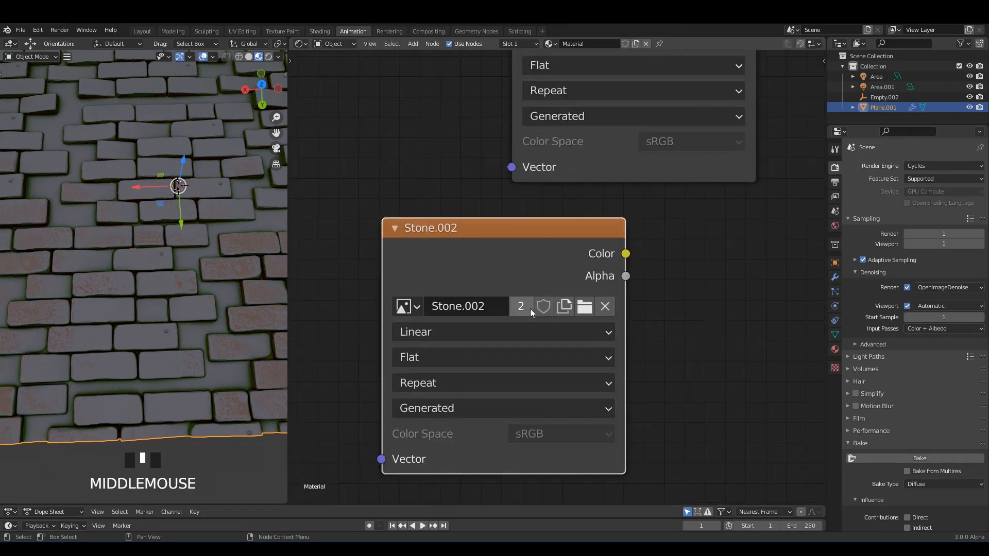
click(523, 308)
middle_drag(502, 245, 511, 240)
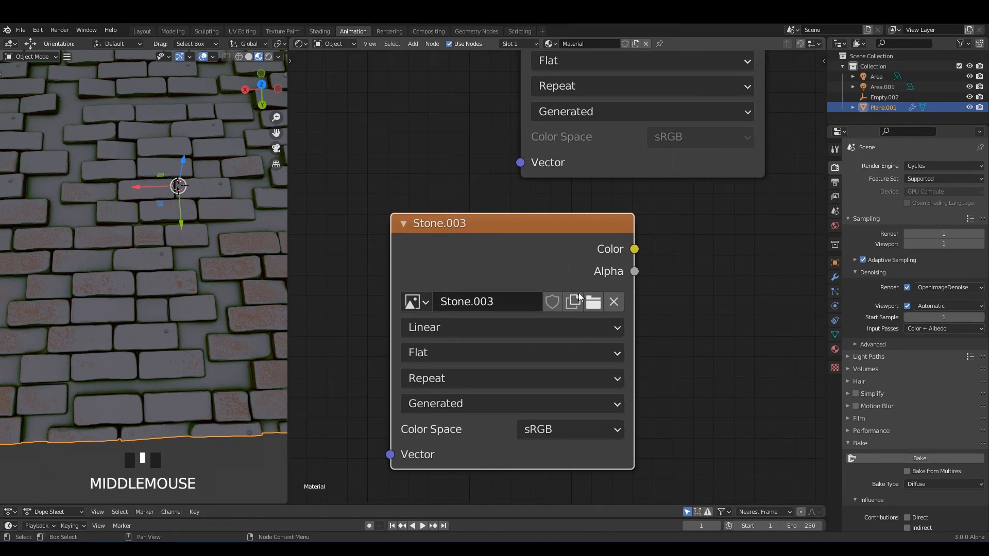
- Rename the duplicated Stone.003 image as n
click(499, 300)
key(BackSpace)
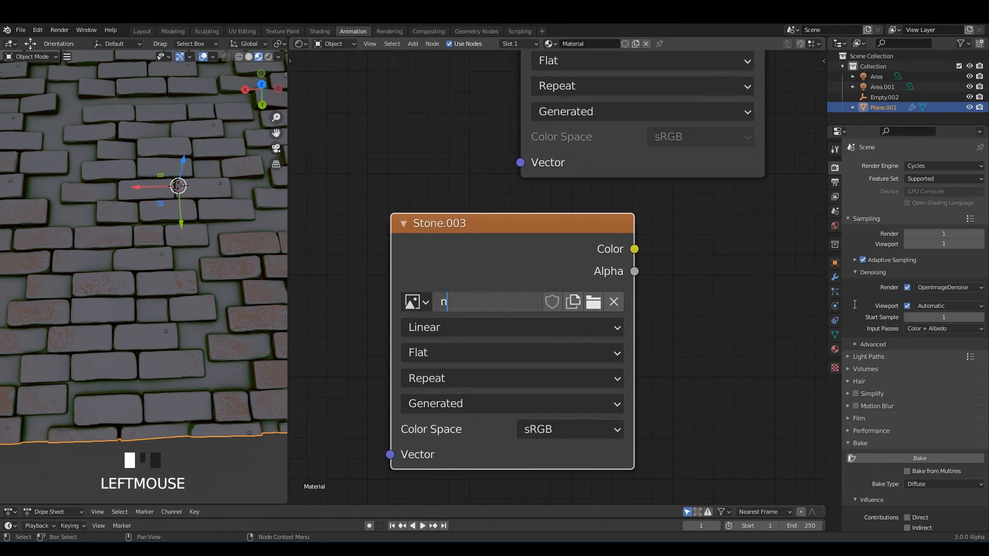
key(Return)
- Set the bake type to Normal and rename the duplicated image as Normal
scroll(908, 261, down, 5)
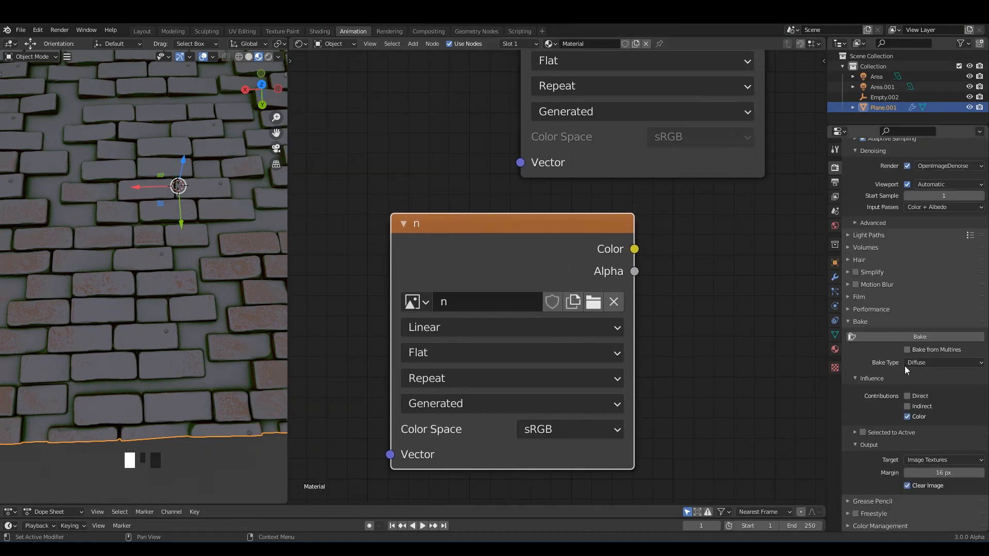
click(918, 363)
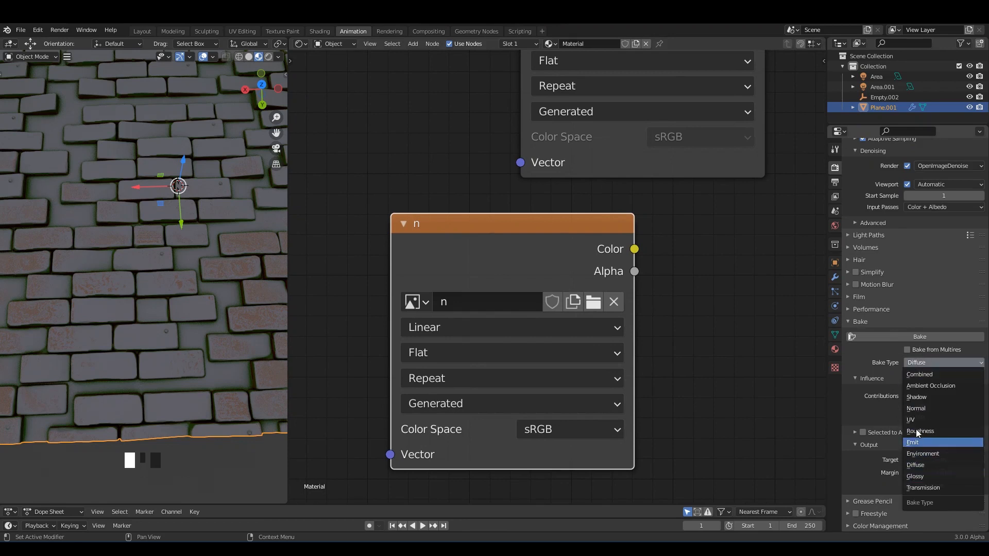
click(921, 408)
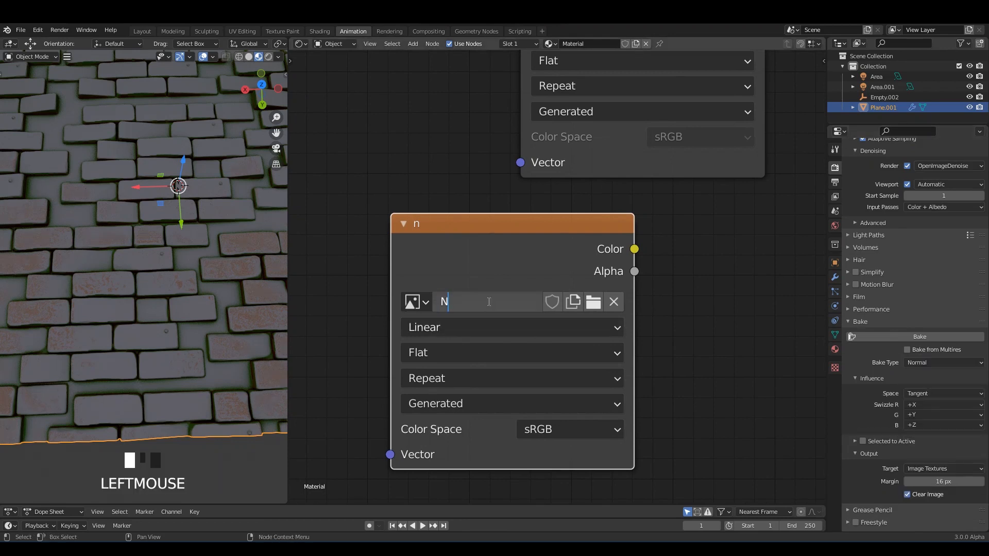
click(491, 298)
text(Normal)
key(Return)
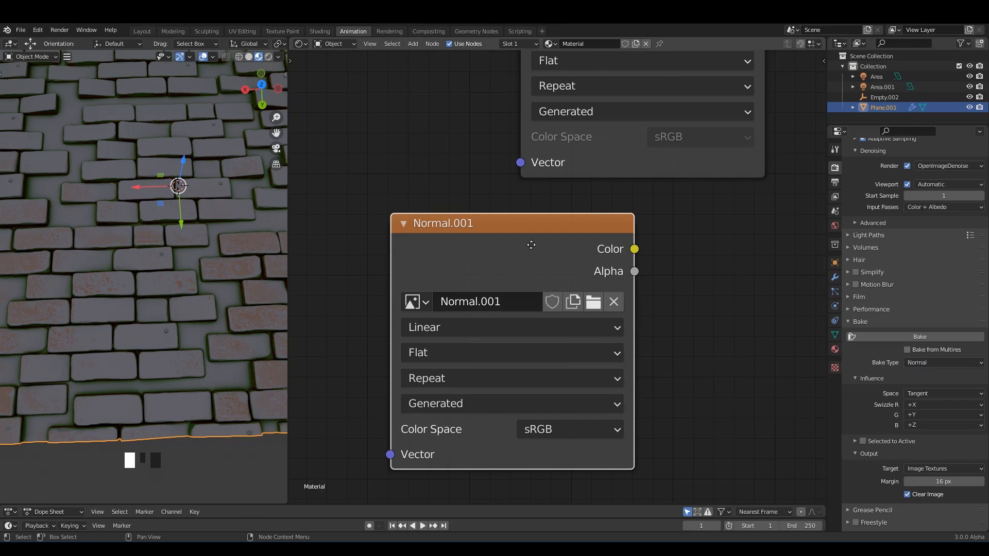
- Save the file, keep the Normal.001 image node as the active bake target, and bake the normal map into it
drag(531, 244, 549, 241)
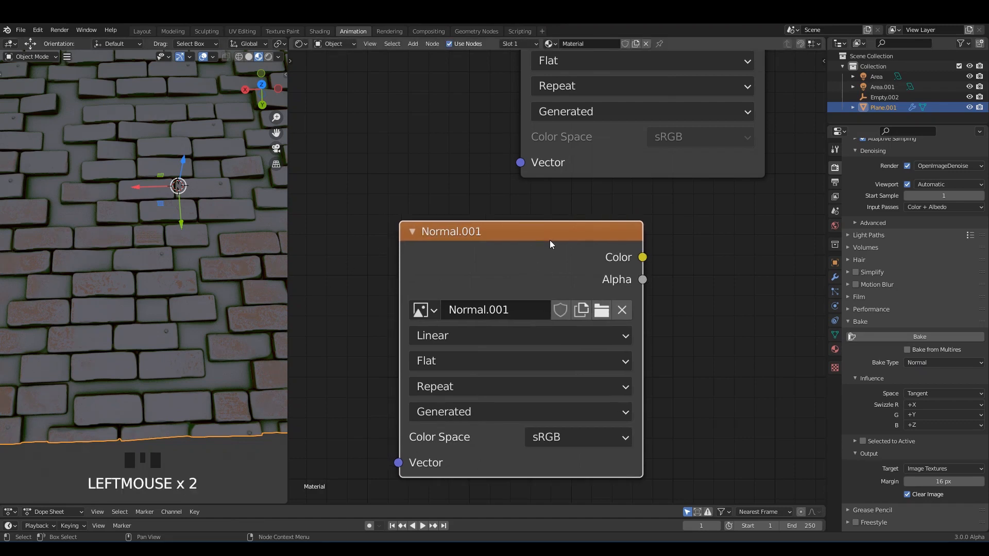
middle_drag(190, 248, 198, 242)
key(ctrl+s)
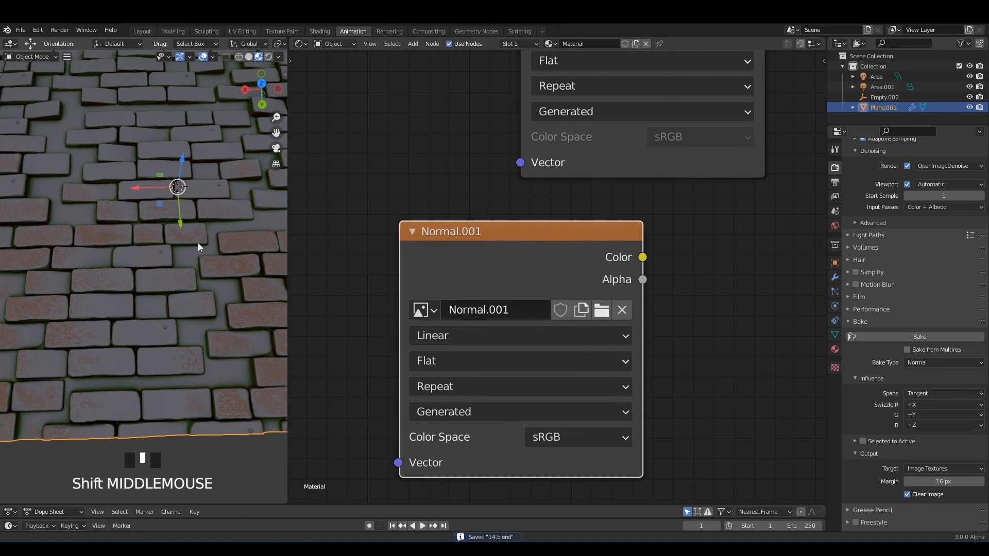
click(490, 232)
drag(504, 232, 478, 216)
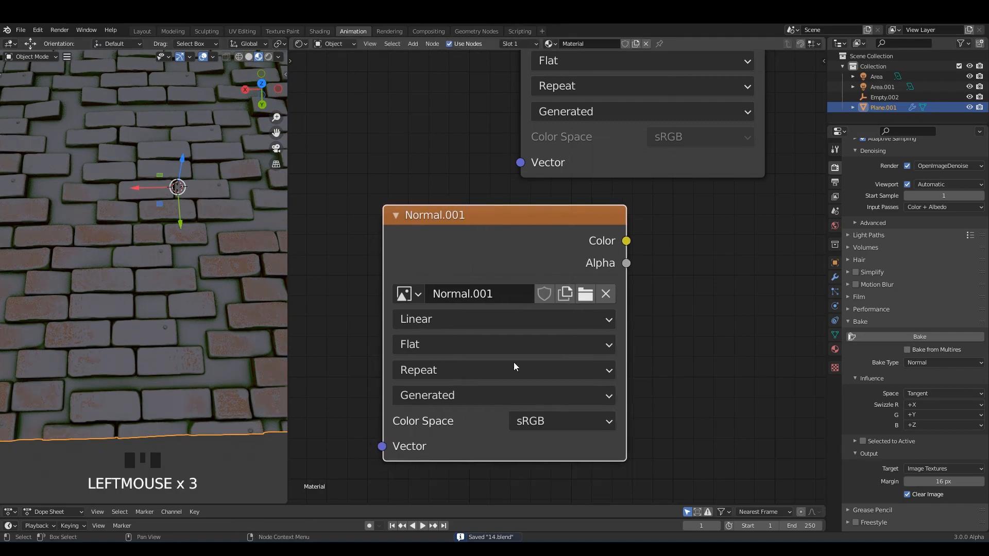
click(922, 336)
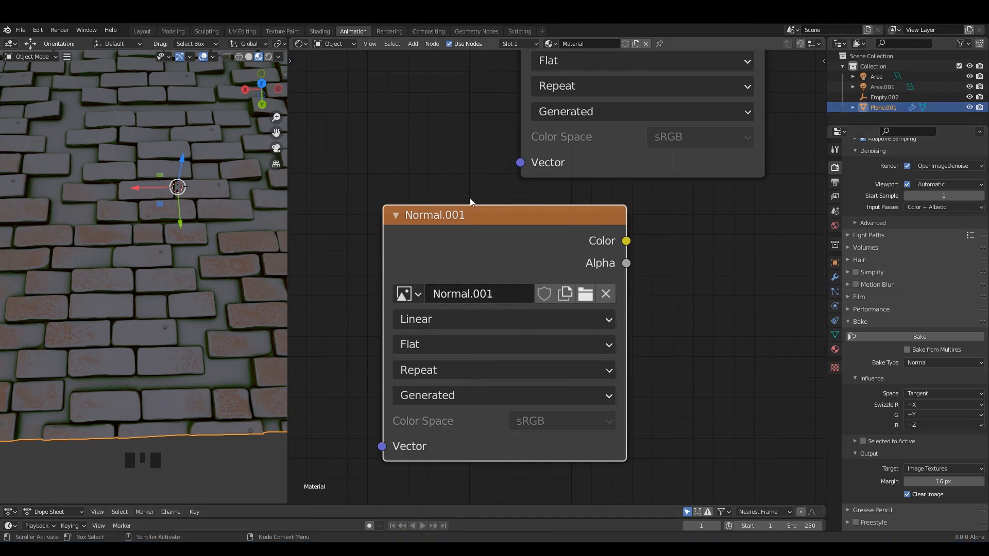
- Display the Normal image in the Rendering workspace and examine the whole texture
click(389, 31)
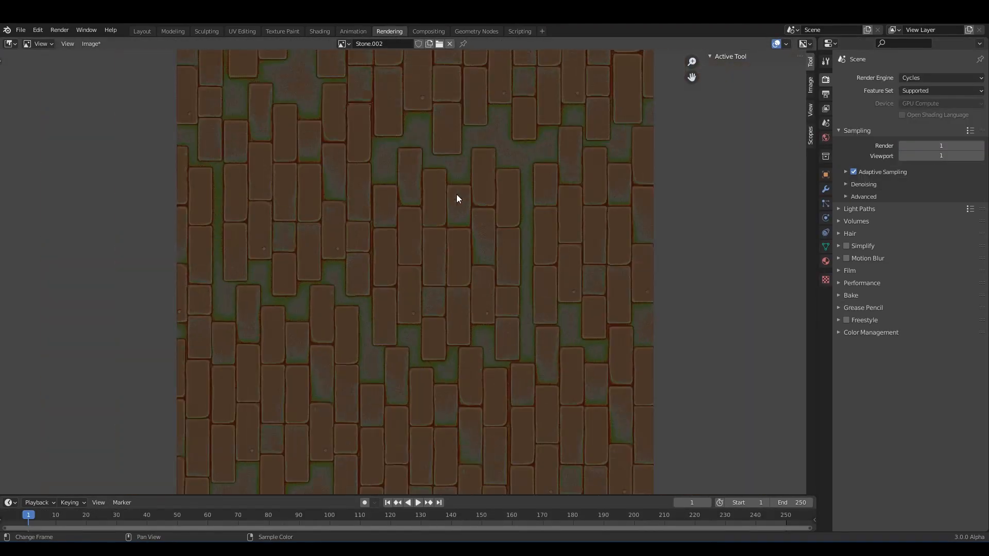
click(350, 44)
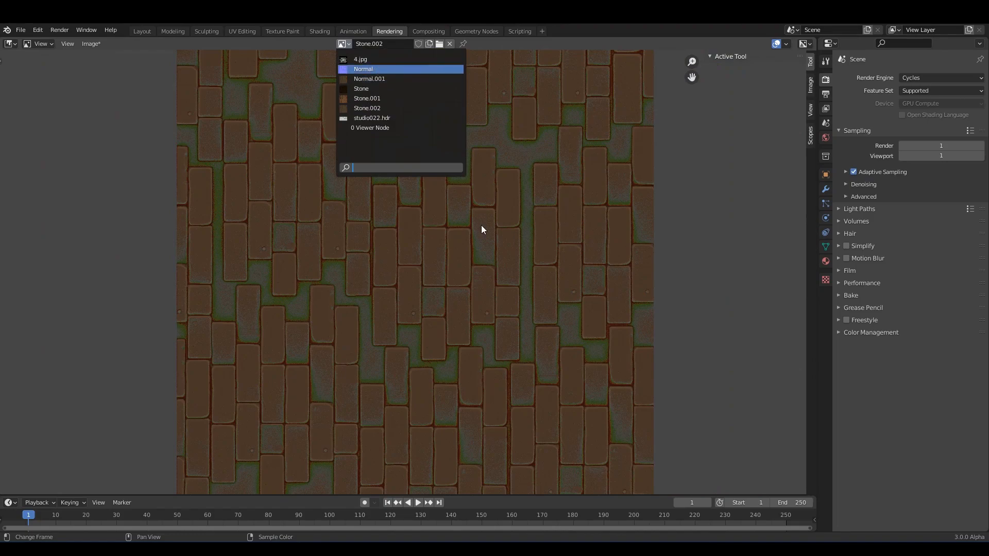
key(Return)
scroll(461, 206, down, 2)
scroll(460, 206, up, 2)
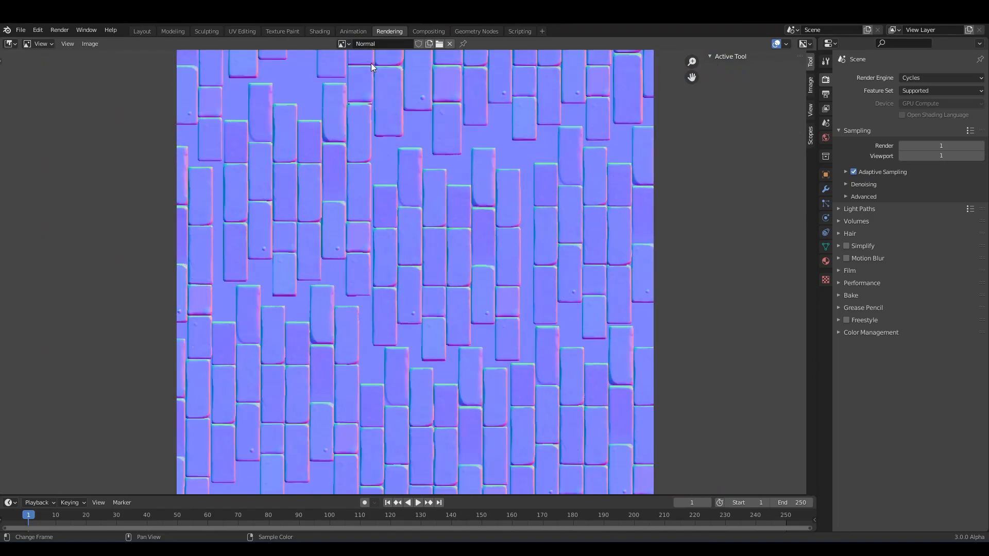
- Display the Stone.002 color map for comparison, examine it, and switch back to the Normal image
click(350, 43)
click(376, 108)
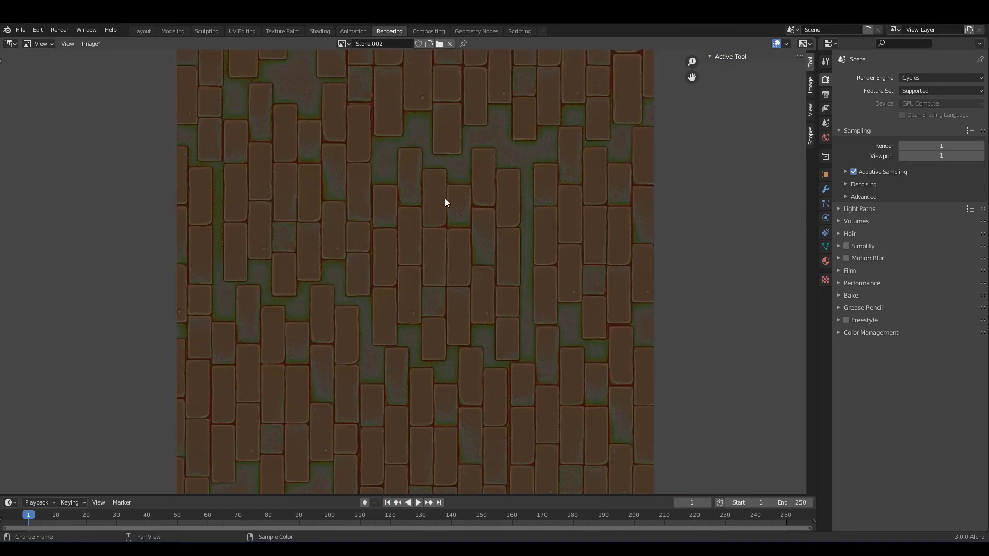
scroll(444, 198, down, 2)
scroll(472, 194, up, 3)
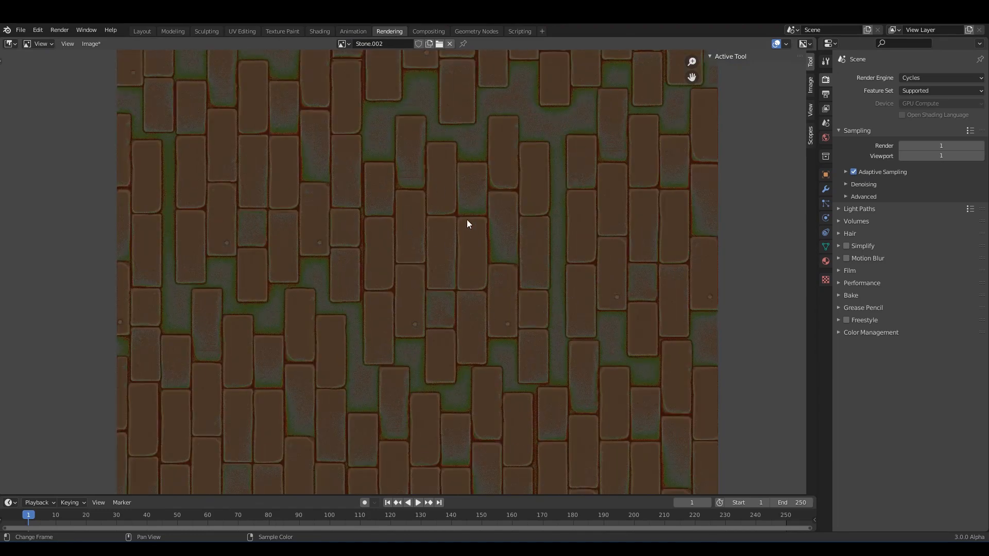
scroll(422, 206, down, 1)
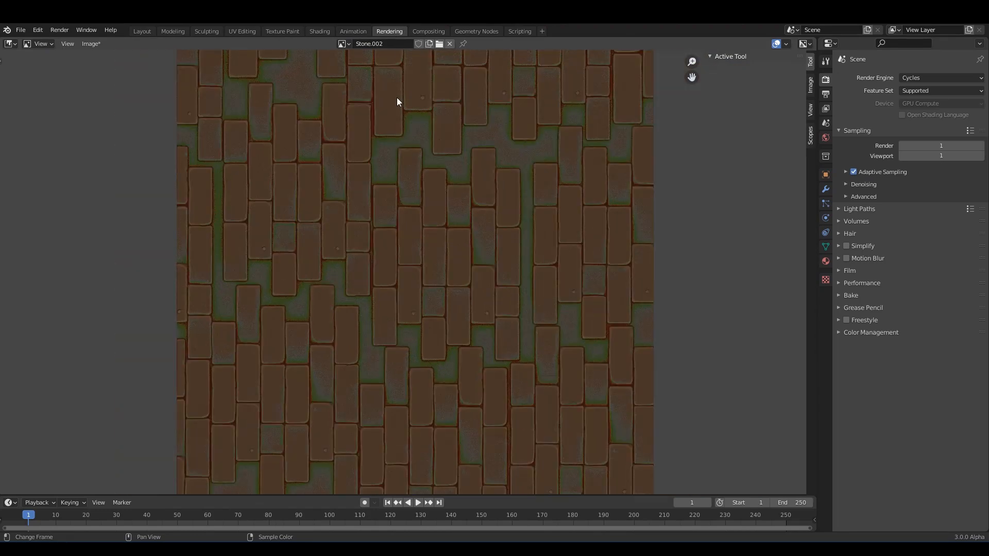
click(349, 43)
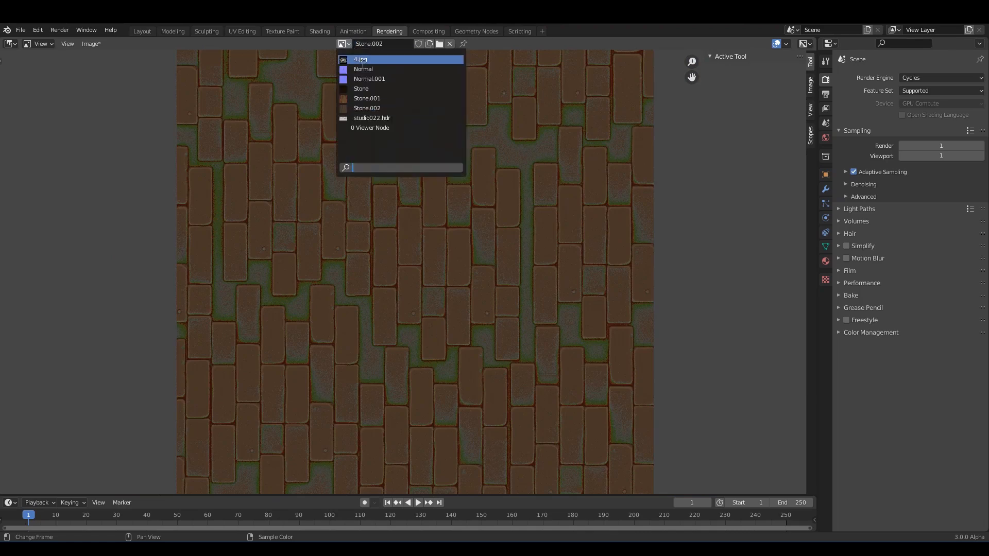
click(371, 69)
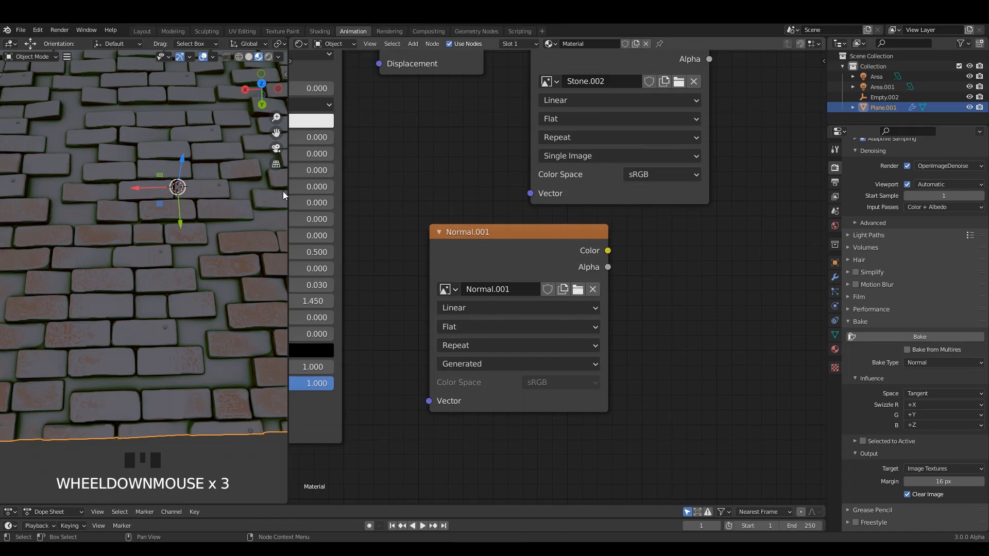
- Return to the Animation workspace, turn the shader editor area into a 3D viewport showing the paved plane, and save the file
middle_drag(282, 190, 235, 227)
key(ctrl+s)
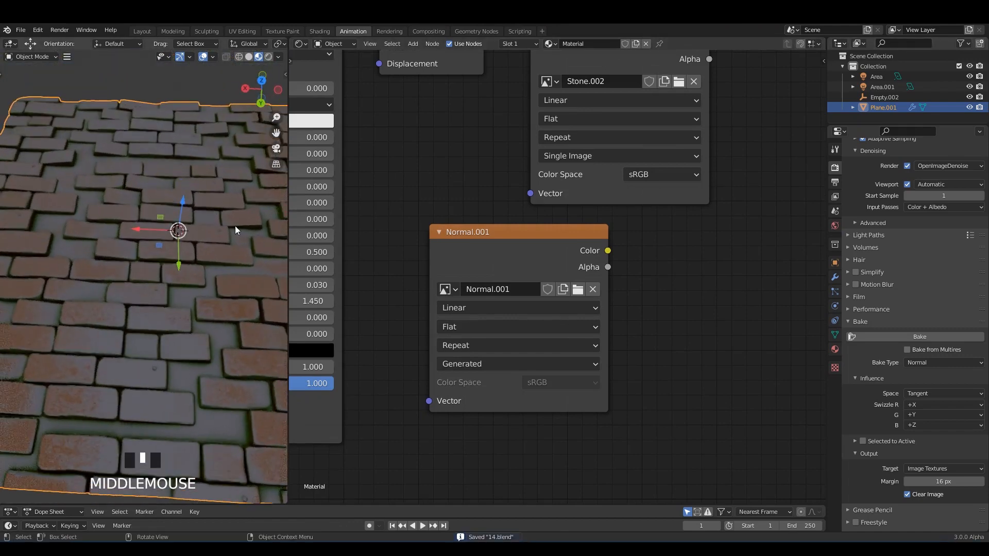
click(300, 44)
click(355, 73)
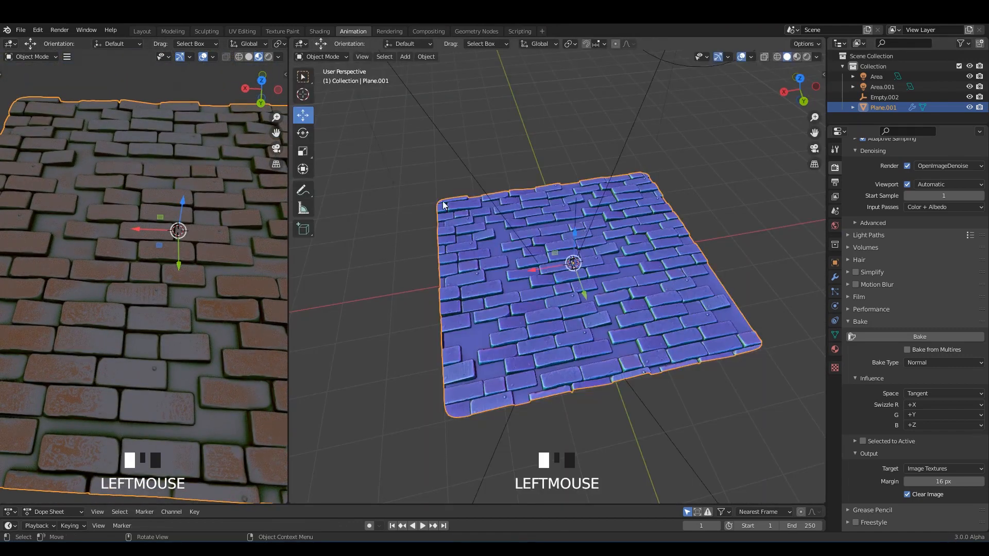
mouse_move(627, 259)
shift+middle_down()
mouse_move(611, 248)
mouse_move(623, 250)
shift+middle_up()
key(ctrl+s)
- Turn off the viewport display of the Multires modifier on Plane.001
click(835, 225)
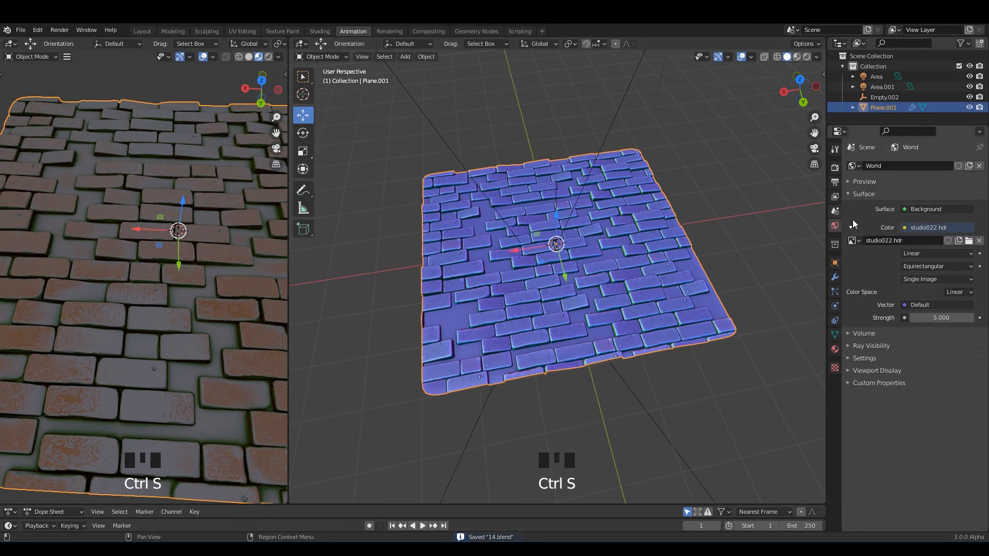
click(834, 263)
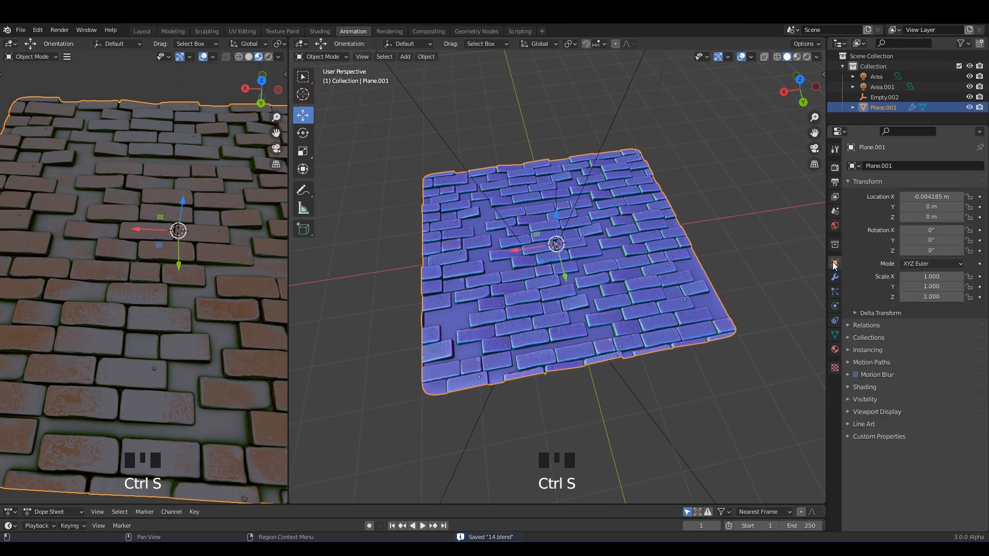
click(835, 278)
click(850, 184)
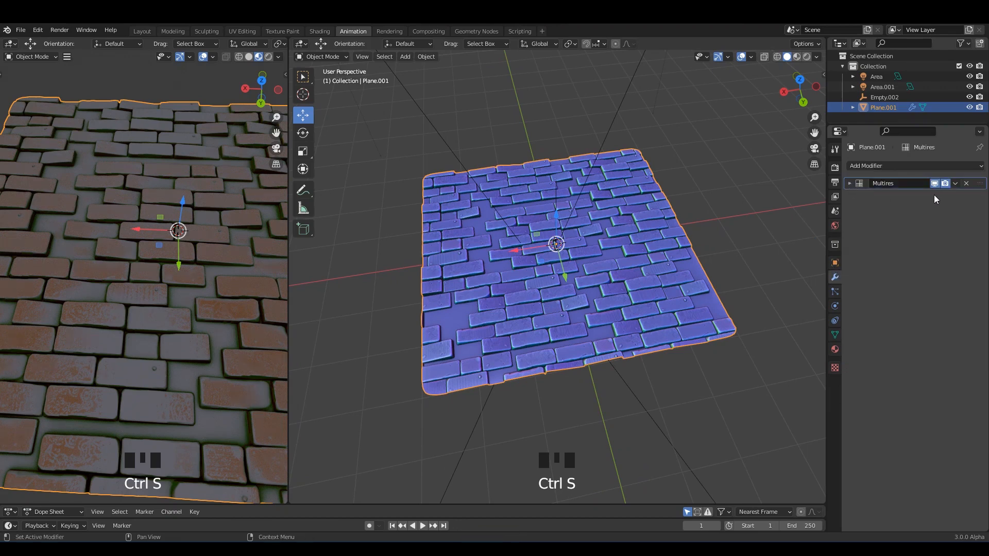
click(934, 184)
- Examine the flat plane up close in both viewports and save the file
scroll(595, 206, up, 3)
shift+middle_drag(594, 206, 582, 221)
scroll(206, 255, down, 3)
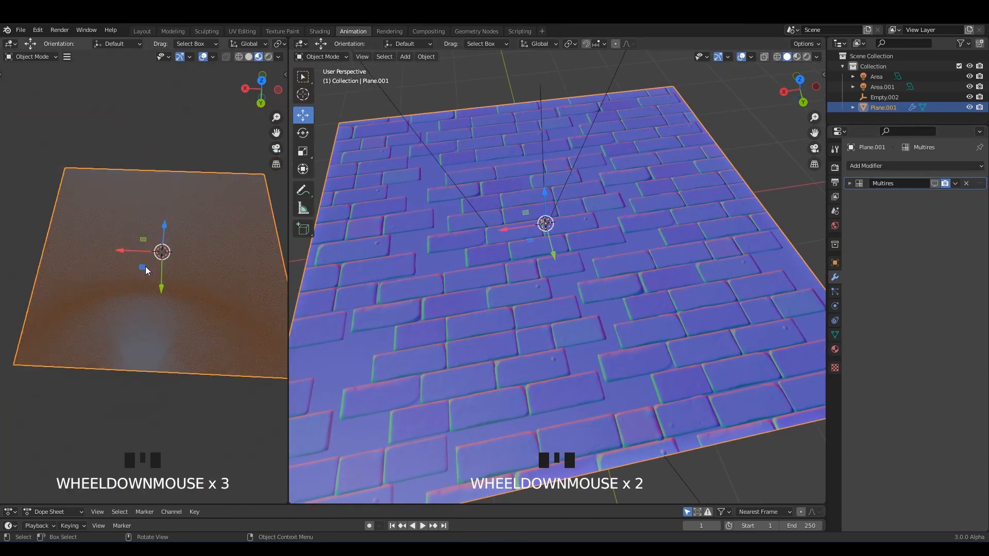
ctrl+scroll(182, 265, up, 1)
key(ctrl+s)
scroll(187, 240, up, 2)
middle_drag(195, 252, 173, 217)
click(173, 215)
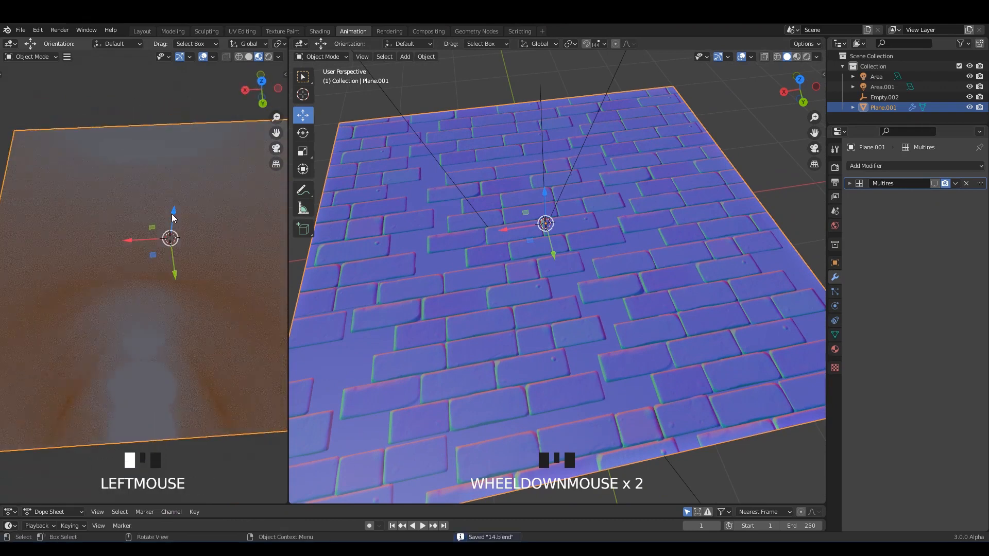
key(ctrl+s)
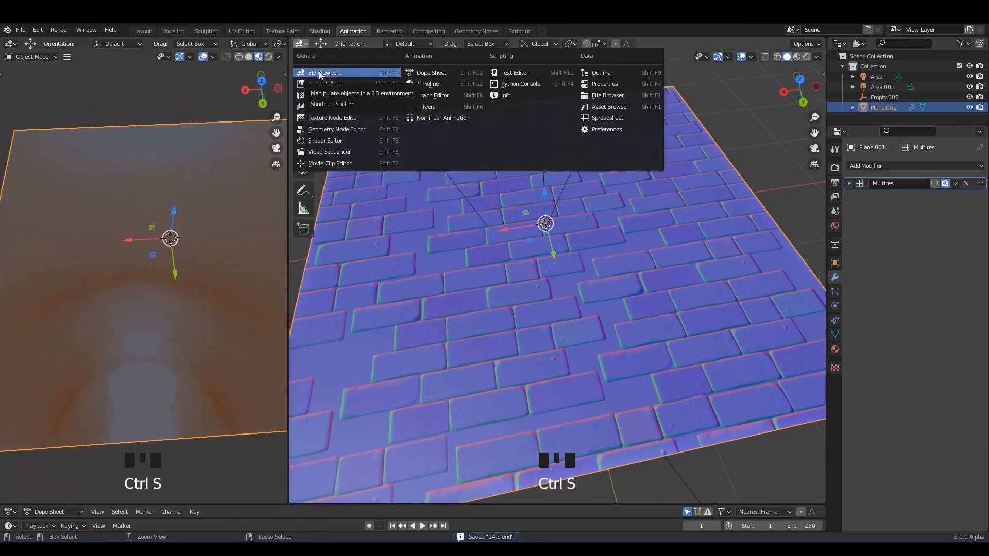
- Switch the large viewport area back to the Shader Editor, frame the material's nodes, and save the file
click(324, 140)
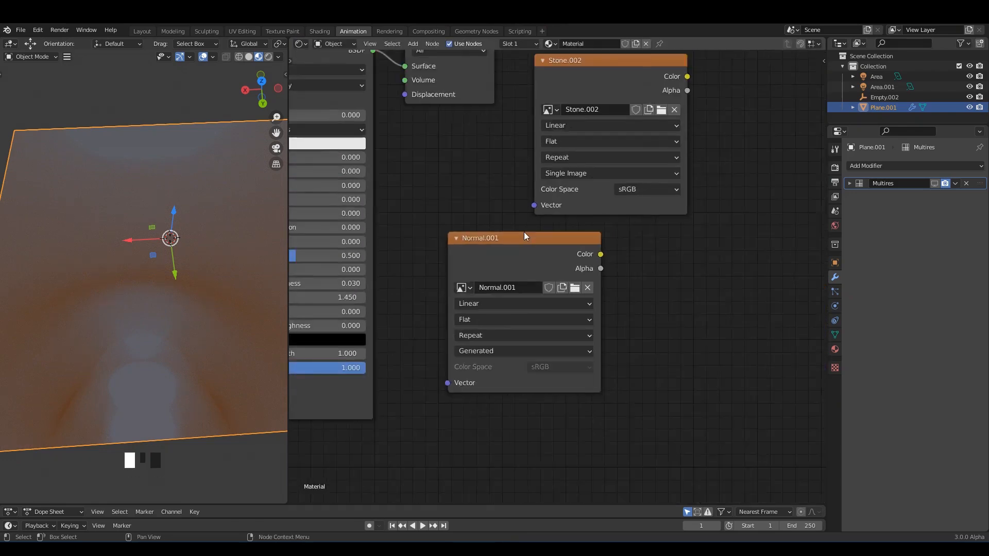
scroll(524, 232, down, 4)
middle_drag(523, 233, 541, 247)
scroll(204, 190, down, 5)
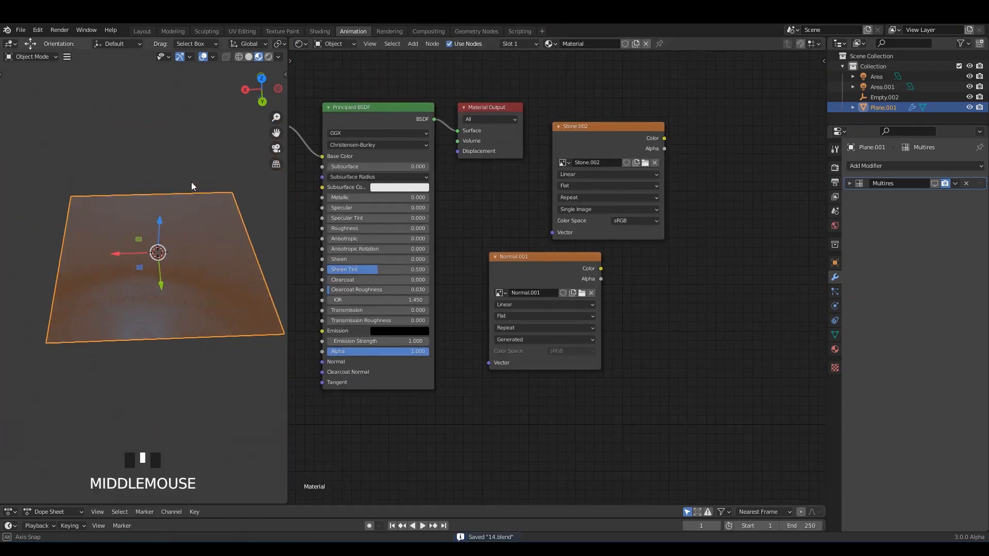
key(ctrl+s)
- Duplicate the flat plane in the Layout workspace and move the copy along the X axis beside the original
click(146, 30)
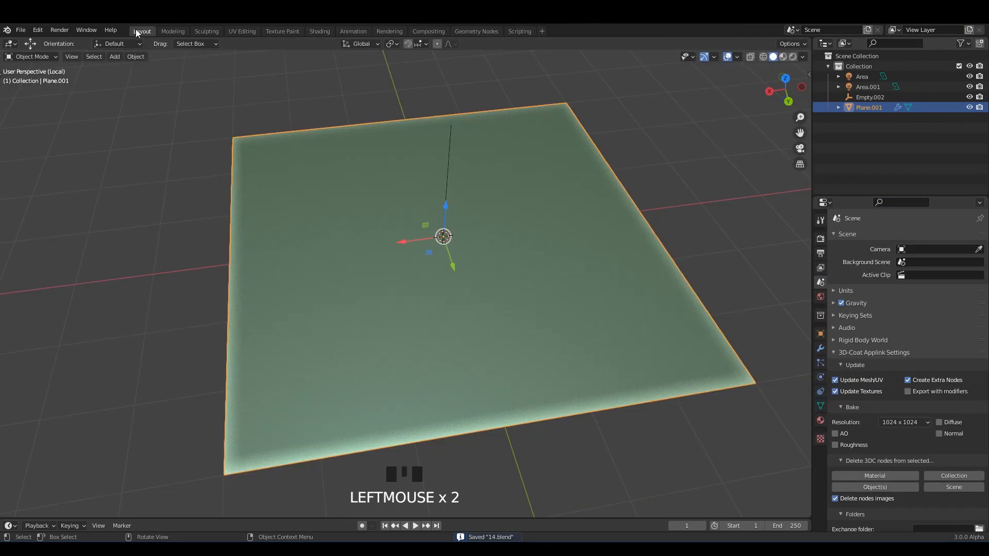
click(501, 228)
scroll(492, 231, down, 2)
middle_drag(493, 232, 356, 279)
key(shift+d)
key(Escape)
scroll(413, 255, down, 1)
drag(355, 279, 585, 282)
shift+middle_drag(585, 282, 484, 242)
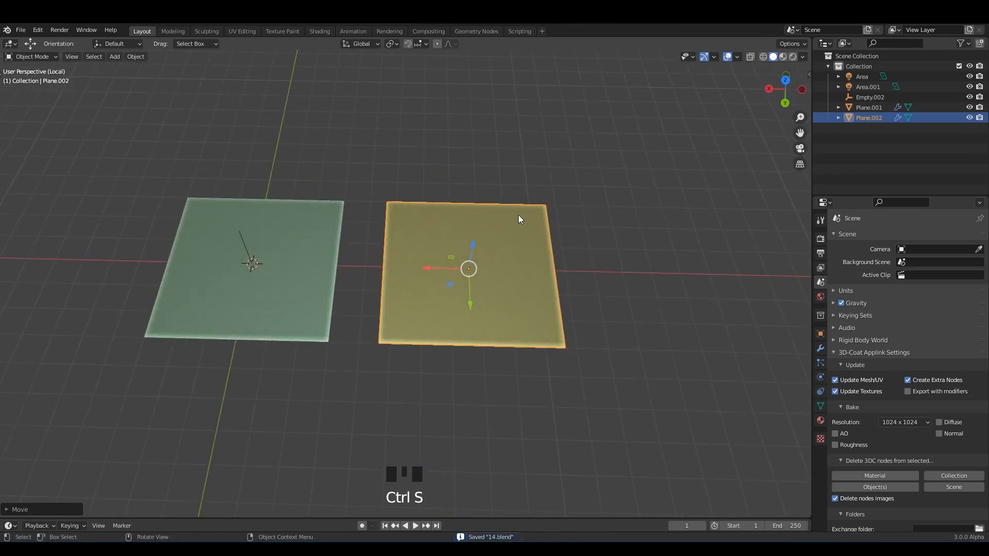
- Isolate the duplicated plane in local view in the Layout workspace
scroll(515, 231, up, 1)
key(slash)
key(slash)
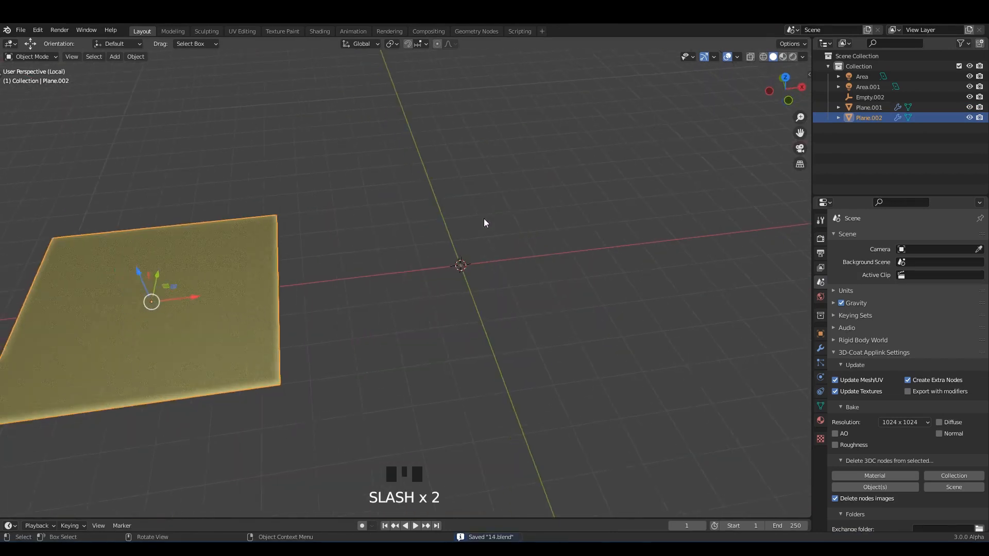
mouse_move(484, 218)
middle_down()
mouse_move(570, 243)
mouse_move(344, 85)
middle_up()
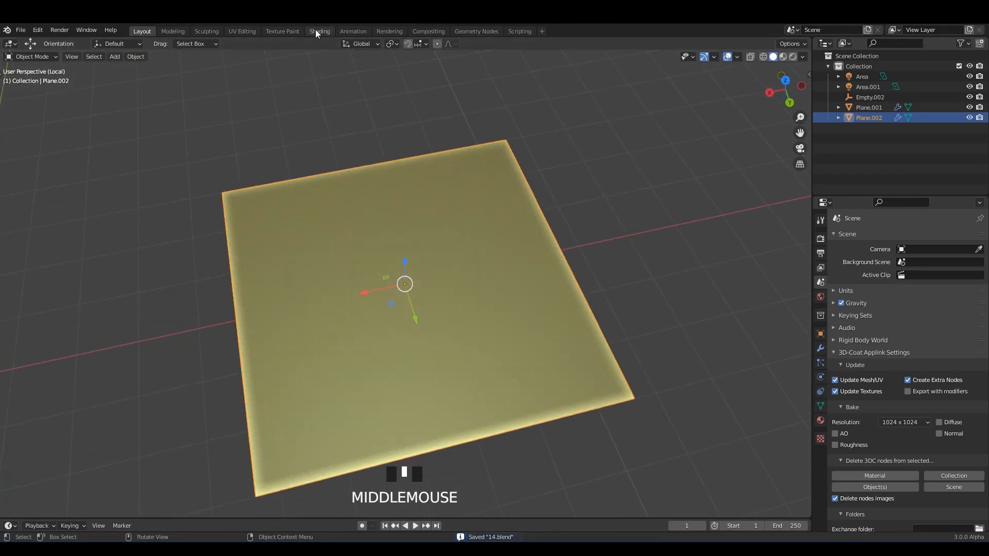
- Isolate the duplicated plane in the Animation workspace's viewport and save the file
click(340, 31)
middle_drag(245, 237, 170, 221)
scroll(131, 218, up, 2)
key(slash)
key(ctrl+s)
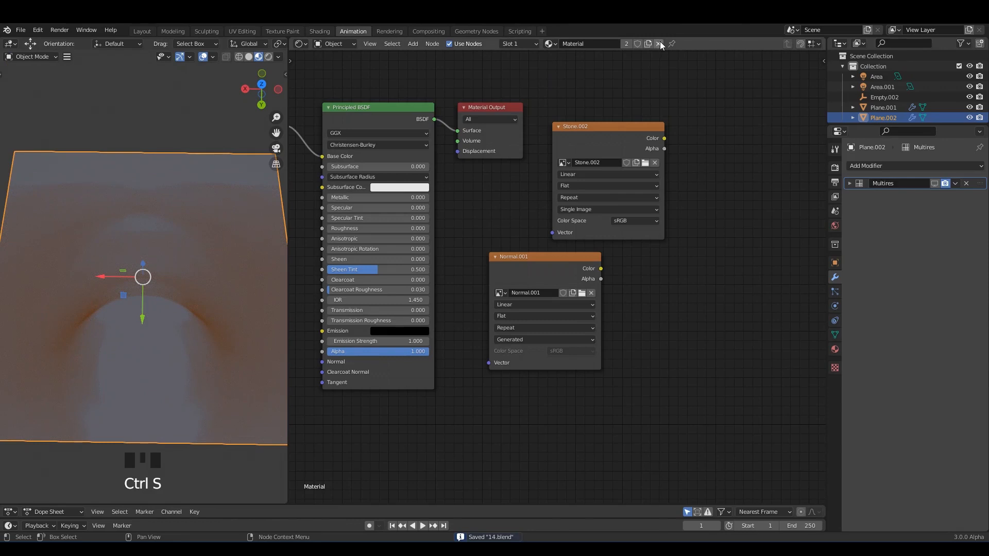
- Replace the duplicated plane's material with a new one and connect an added Image Texture node's Color to the Principled BSDF's Base Color
click(659, 43)
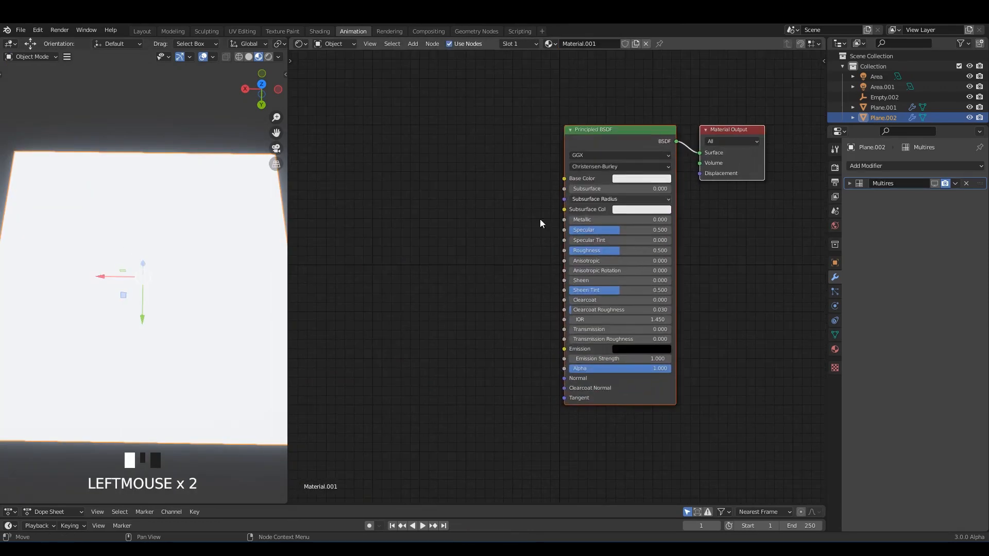
key(shift+a)
key(Return)
click(526, 207)
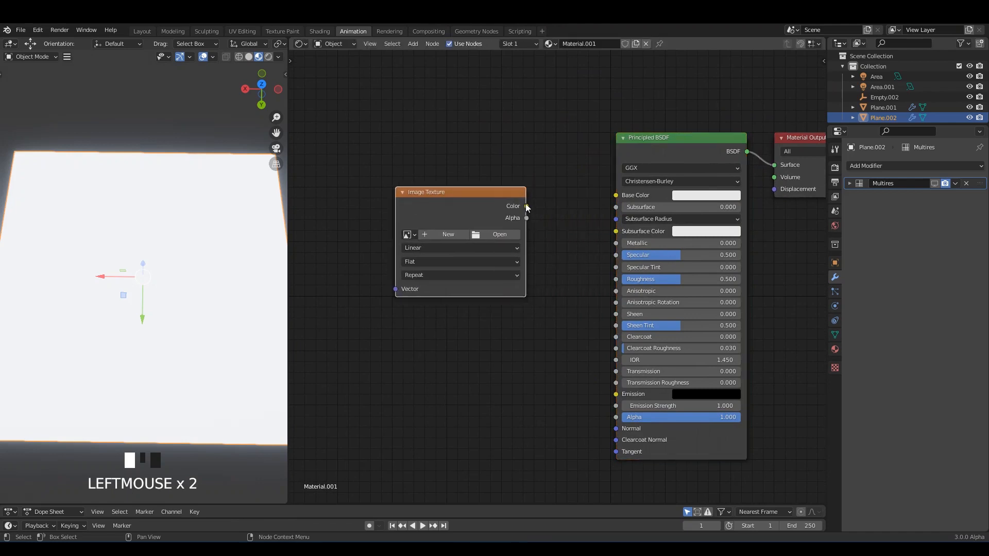
scroll(409, 221, up, 4)
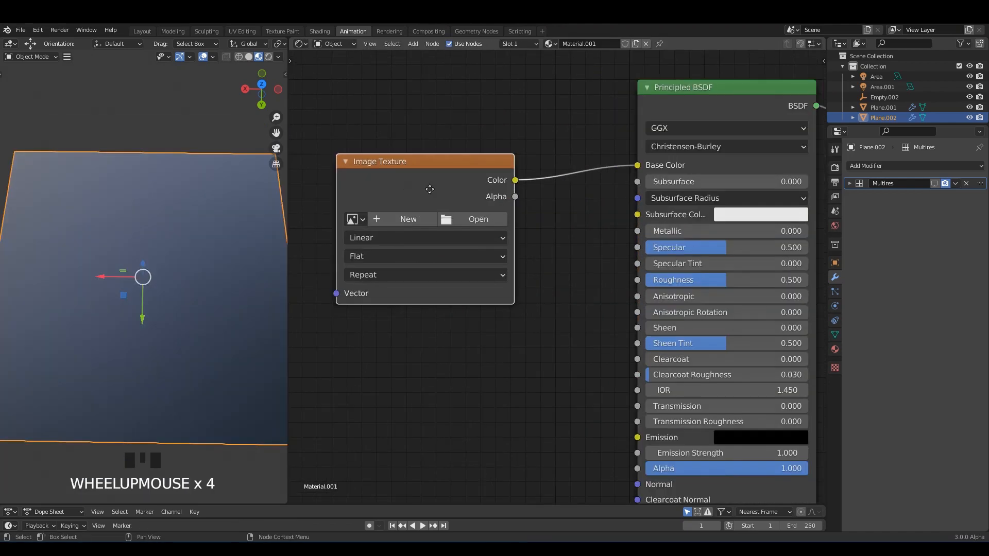
- Assign the Stone image to the Image Texture node and set the Principled BSDF's Specular and Roughness to 0
click(412, 194)
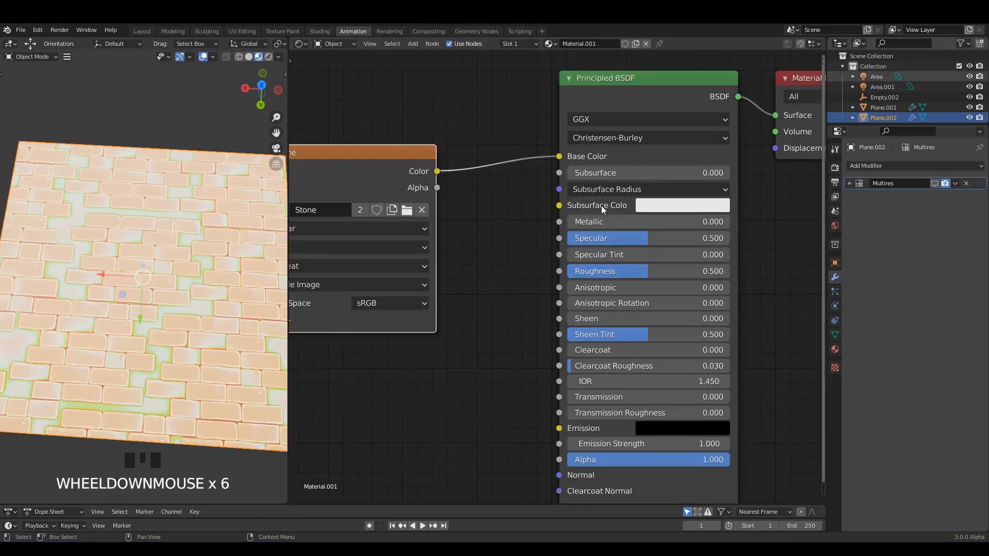
middle_drag(365, 193, 480, 171)
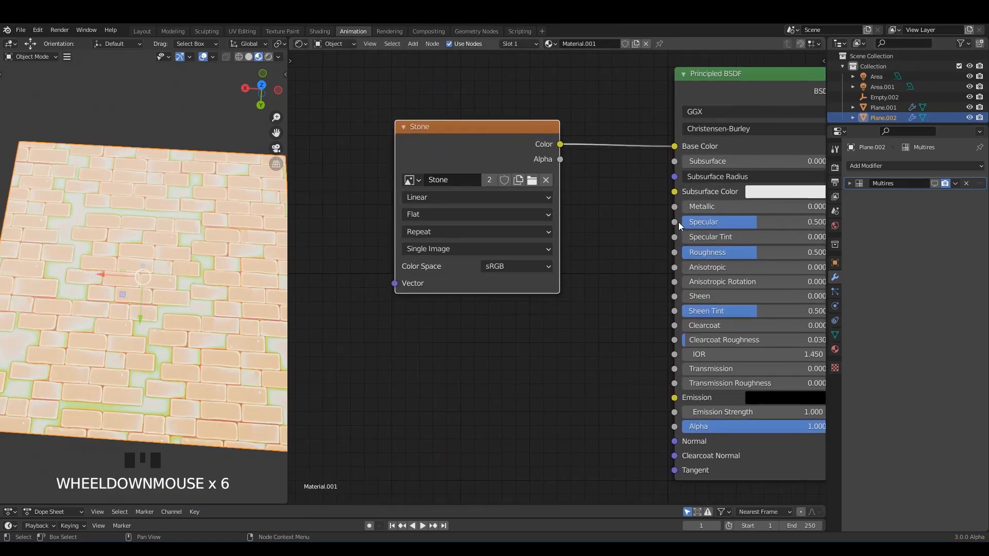
scroll(678, 222, up, 1)
drag(721, 213, 703, 213)
middle_drag(764, 250, 700, 251)
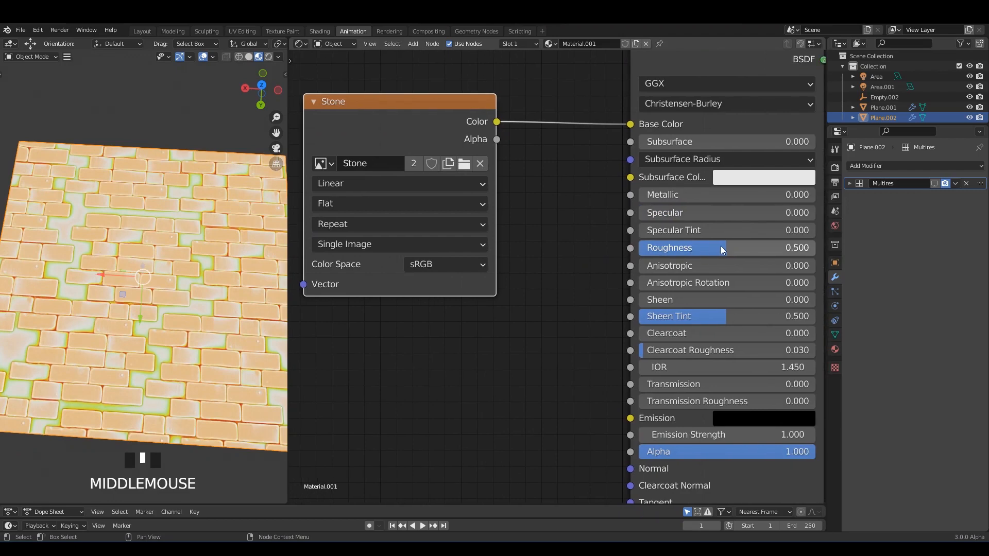
drag(721, 247, 639, 247)
scroll(168, 274, up, 3)
mouse_move(168, 275)
middle_down()
mouse_move(140, 223)
mouse_move(169, 275)
middle_up()
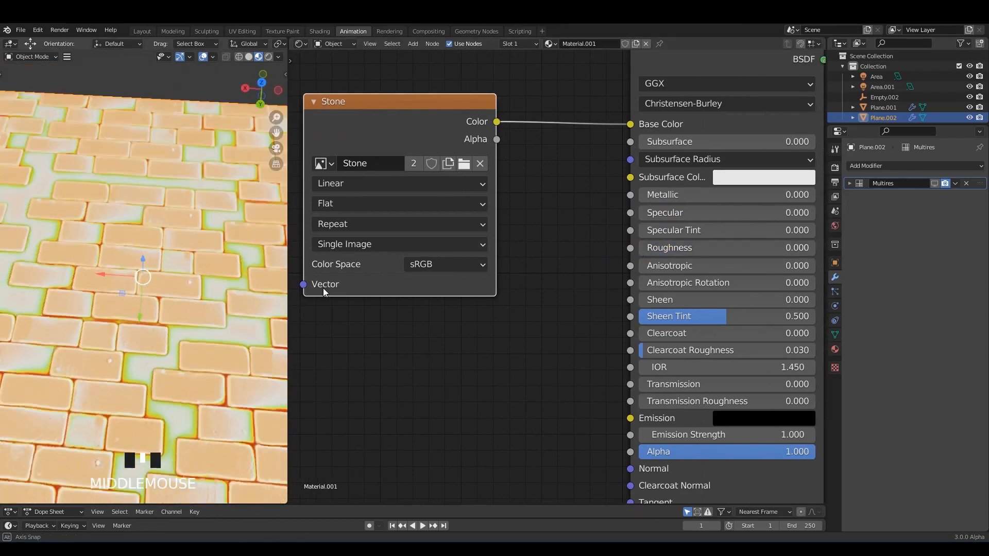
- Move the Stone texture node farther away from the Principled BSDF
scroll(453, 270, down, 3)
middle_drag(496, 258, 494, 333)
drag(399, 228, 325, 229)
key(shift+a)
click(456, 163)
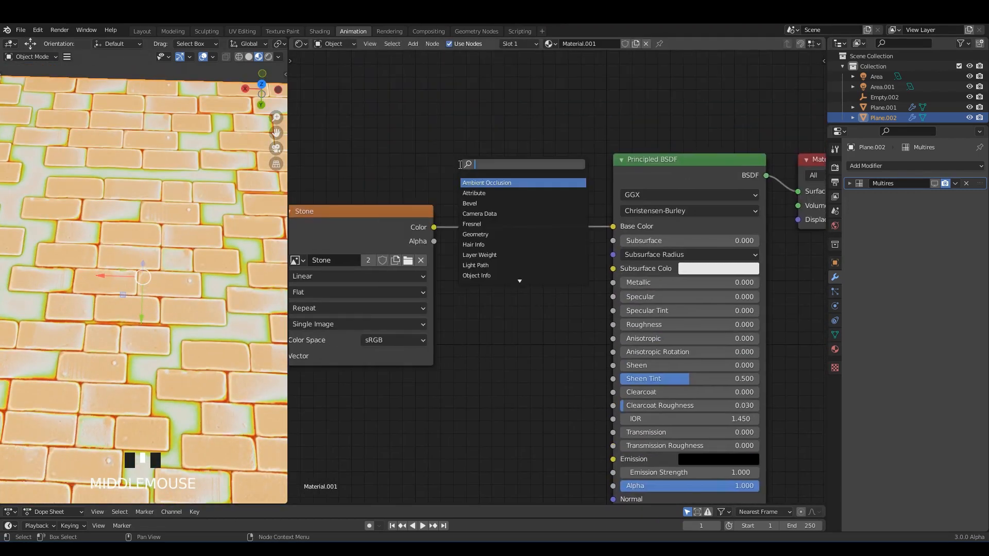
- Lower the material preview's environment lighting Strength to about 1.01
click(278, 57)
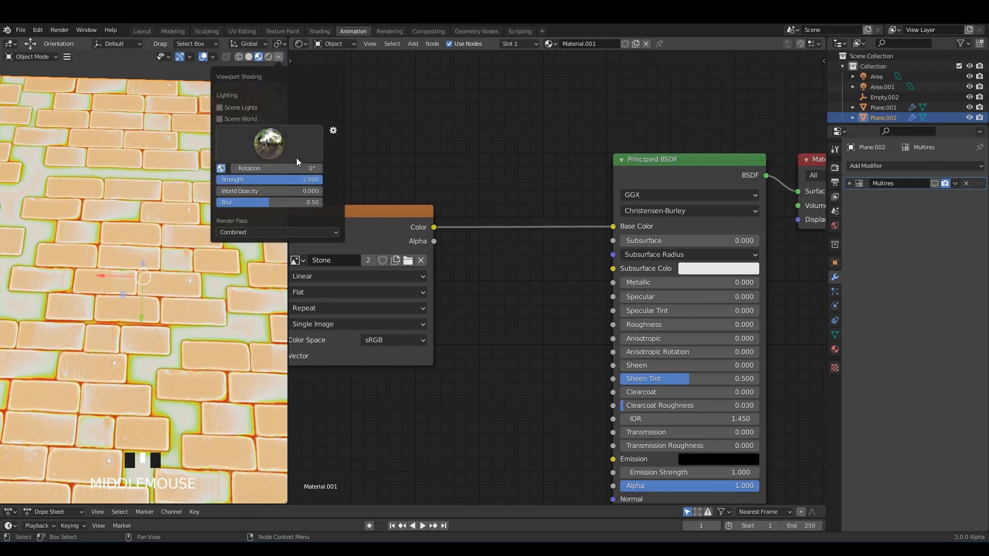
drag(267, 180, 280, 180)
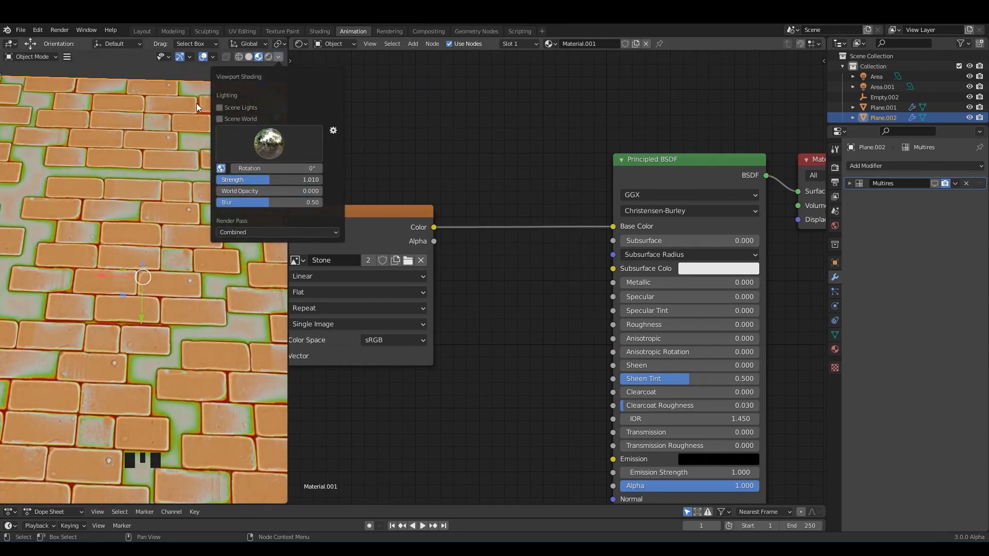
scroll(184, 205, down, 3)
mouse_move(184, 205)
middle_down()
mouse_move(172, 184)
mouse_move(176, 140)
mouse_move(180, 200)
mouse_move(195, 217)
middle_up()
- Duplicate the Stone texture node below the original and switch the copy's image to Normal.001
scroll(510, 288, down, 2)
middle_drag(527, 274, 561, 264)
drag(457, 194, 429, 169)
key(shift+d)
click(489, 345)
scroll(489, 319, up, 2)
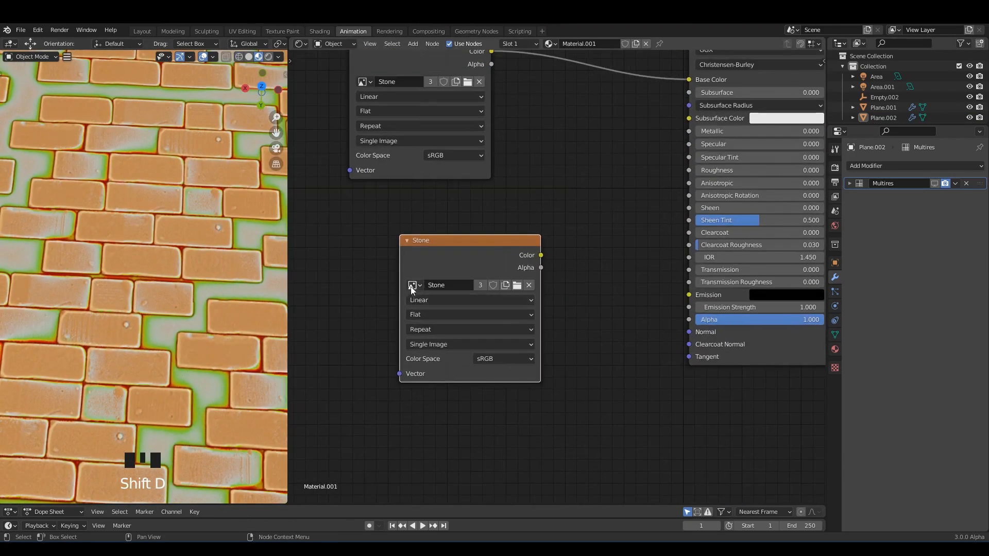
click(414, 285)
click(441, 326)
- Preview the Normal.001 and Stone textures on the plane in turn, and return to the Principled BSDF output
ctrl+shift+click(479, 254)
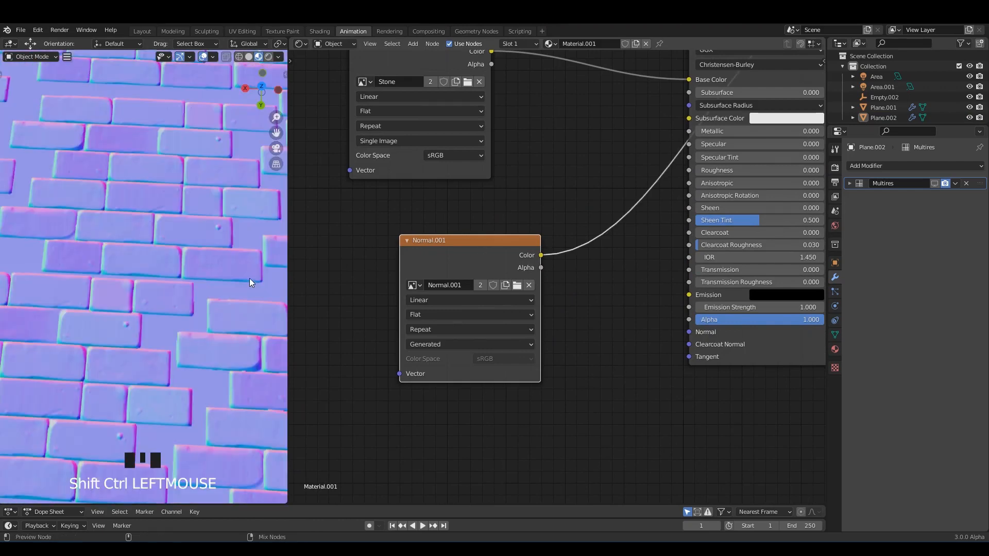
middle_drag(172, 280, 167, 216)
ctrl+shift+click(453, 242)
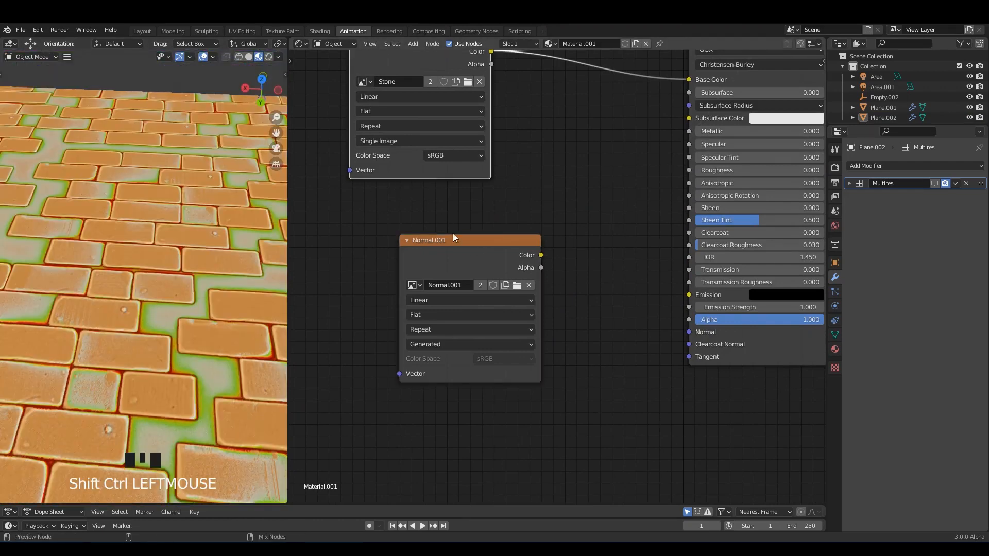
ctrl+shift+click(458, 248)
scroll(489, 265, down, 1)
middle_drag(477, 273, 393, 338)
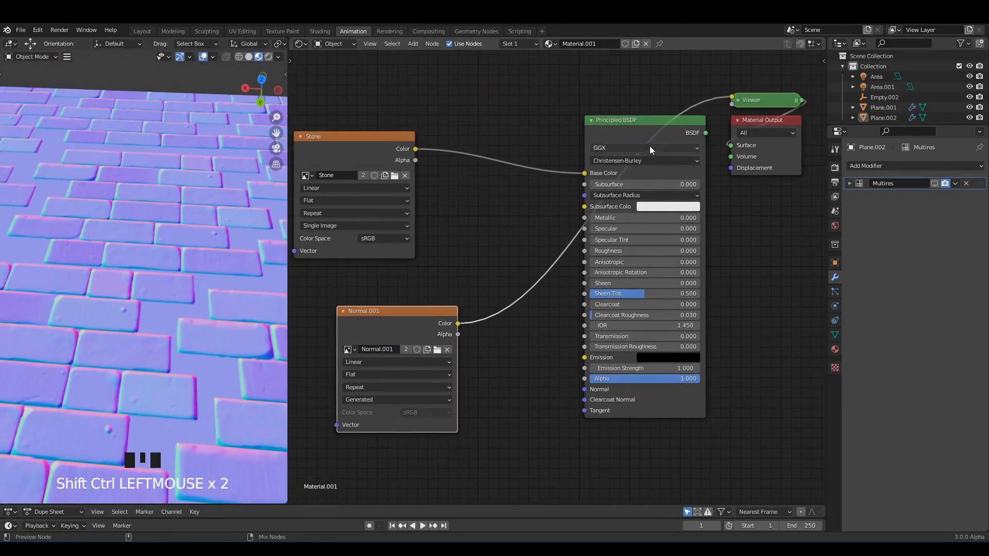
ctrl+shift+click(649, 137)
- Connect the Normal.001 texture's Color to the Principled BSDF's Normal input
scroll(458, 321, up, 1)
middle_drag(460, 326, 478, 257)
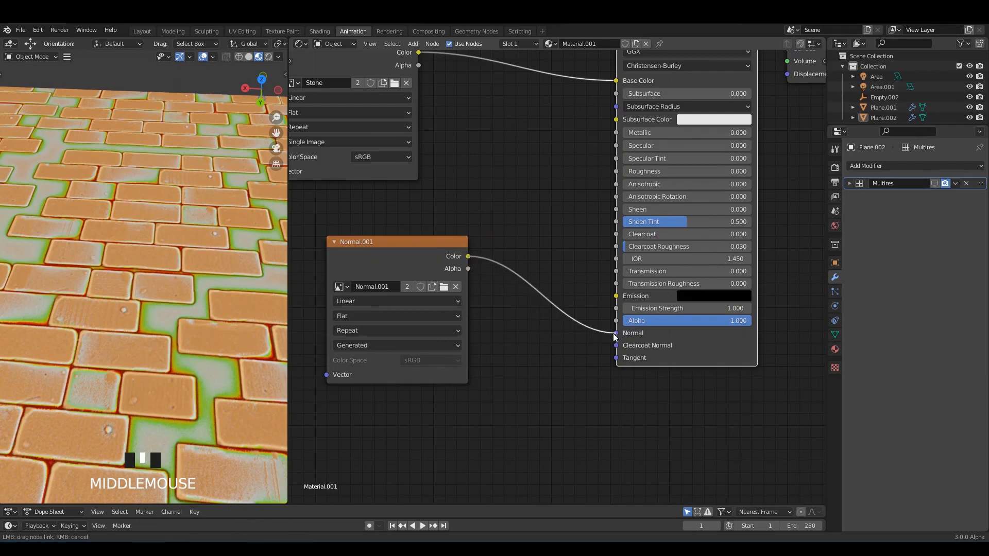
drag(613, 334, 616, 333)
click(367, 276)
click(450, 226)
middle_drag(449, 226, 496, 212)
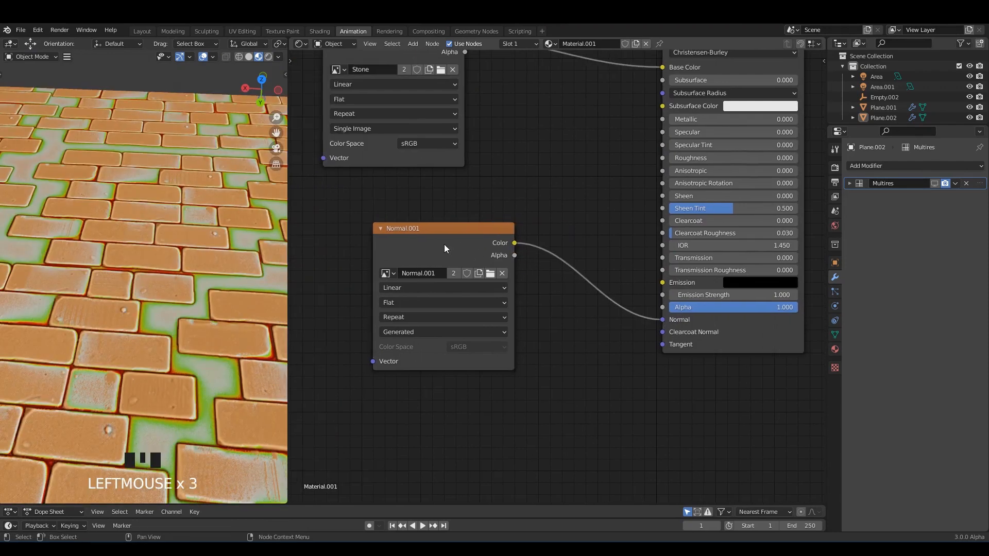
- Move the Normal.001 node aside and insert a Normal Map node on its link to the Principled BSDF
drag(444, 244, 386, 253)
click(517, 207)
key(shift+a)
click(517, 207)
text(norm)
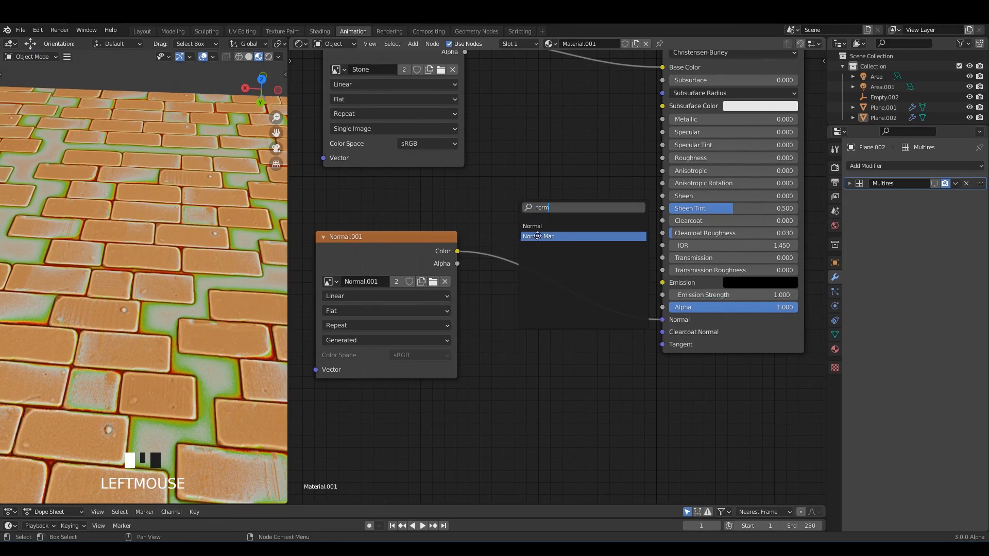
click(537, 236)
click(511, 261)
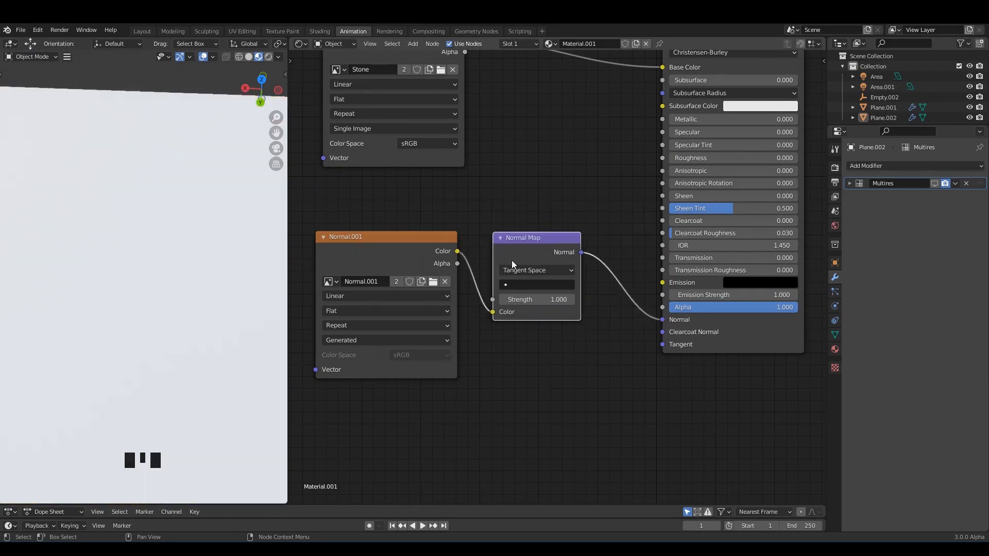
- Preview the Normal Map node's output, set its Strength to 1.5 and assign UVMap as its UV map
ctrl+shift+click(560, 248)
scroll(546, 281, up, 3)
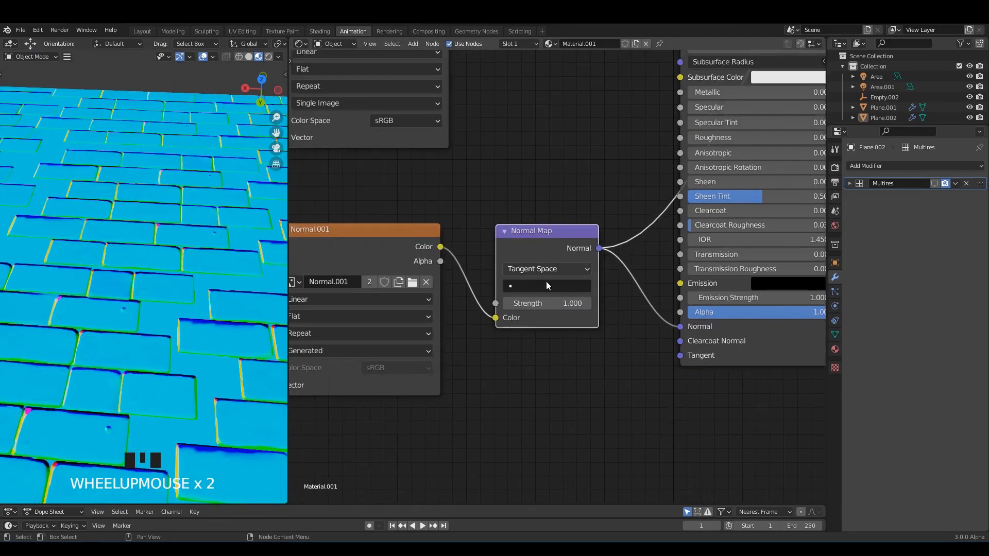
mouse_move(530, 315)
mouse_down()
mouse_move(505, 316)
mouse_move(556, 315)
mouse_move(479, 315)
mouse_move(556, 315)
mouse_up()
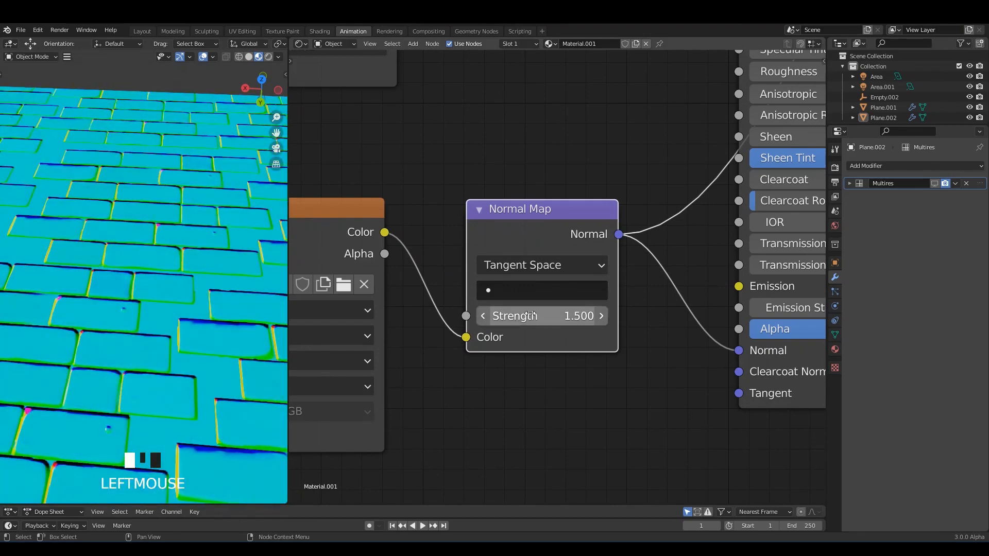
click(514, 290)
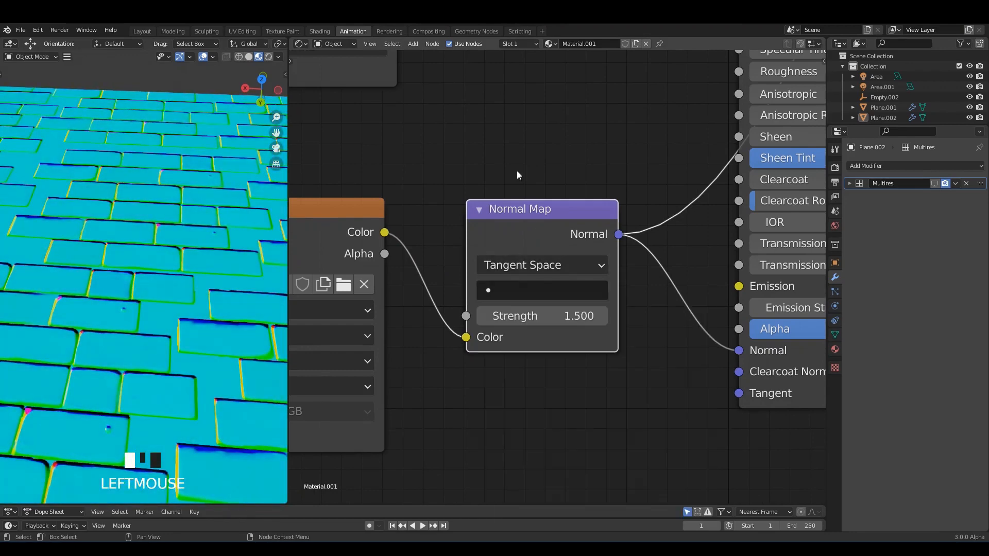
click(517, 290)
click(530, 315)
- Set the Normal Map's Strength to 1, switch the preview to the Principled BSDF and save the file
scroll(224, 253, down, 3)
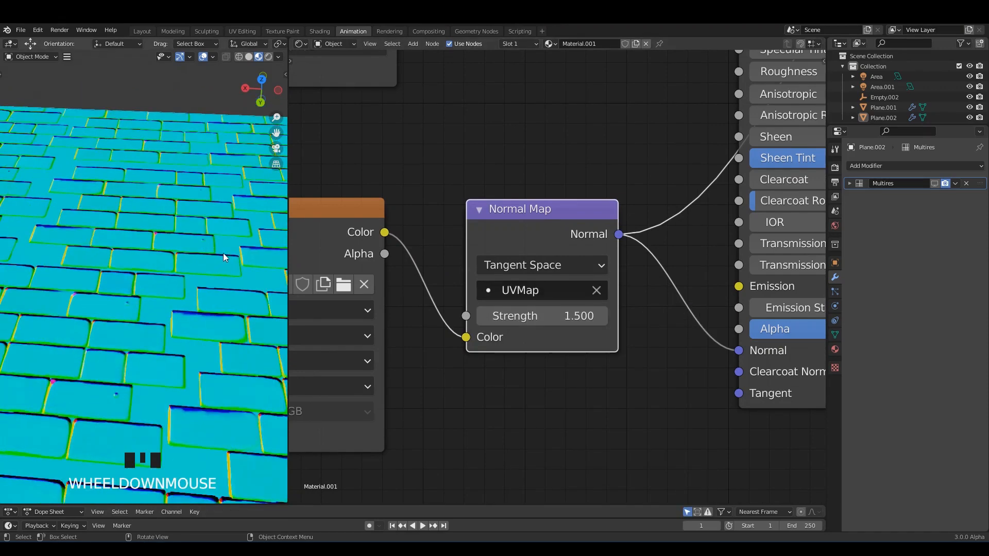
mouse_move(224, 253)
middle_down()
mouse_move(215, 202)
mouse_move(218, 242)
middle_up()
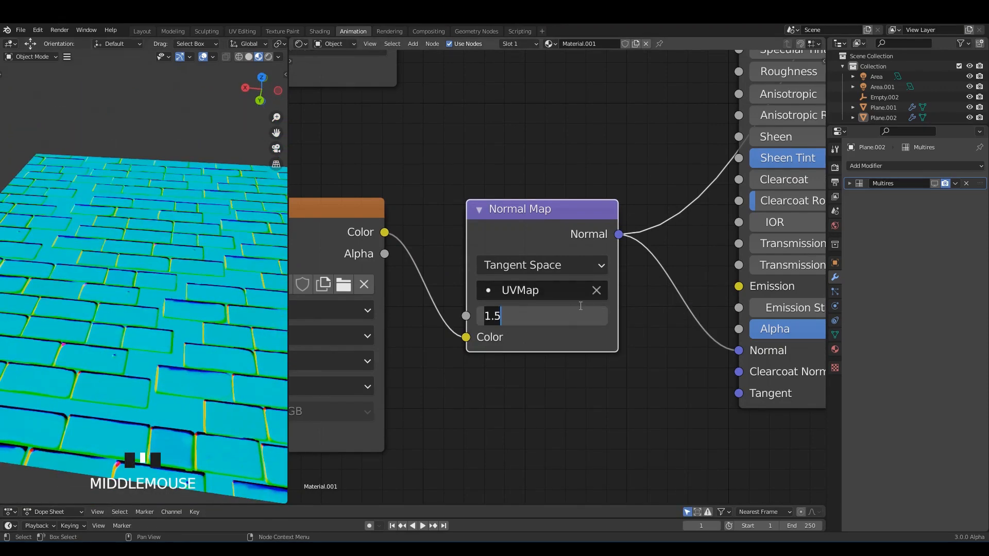
scroll(581, 304, down, 7)
middle_drag(600, 212, 494, 359)
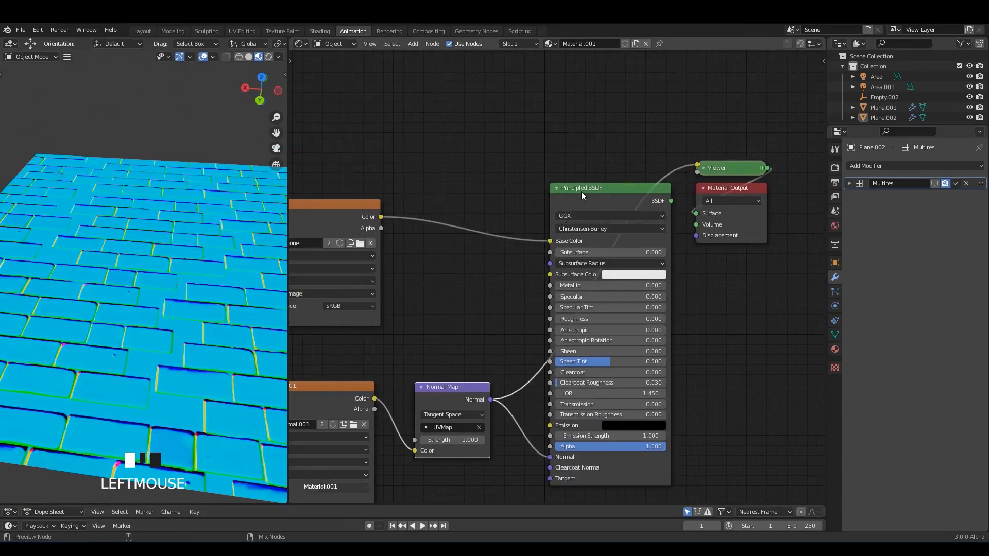
ctrl+shift+click(581, 192)
key(ctrl+s)
- Try a much higher Strength on the Normal Map node to exaggerate the stone relief
mouse_move(180, 243)
middle_down()
mouse_move(194, 270)
mouse_move(172, 181)
mouse_move(146, 233)
mouse_move(187, 305)
mouse_move(184, 249)
middle_up()
scroll(185, 248, up, 2)
scroll(471, 407, up, 3)
middle_drag(471, 412, 520, 305)
scroll(479, 345, up, 3)
mouse_move(520, 309)
mouse_down()
mouse_move(561, 309)
mouse_move(495, 309)
mouse_move(556, 309)
mouse_move(507, 317)
mouse_up()
key(Return)
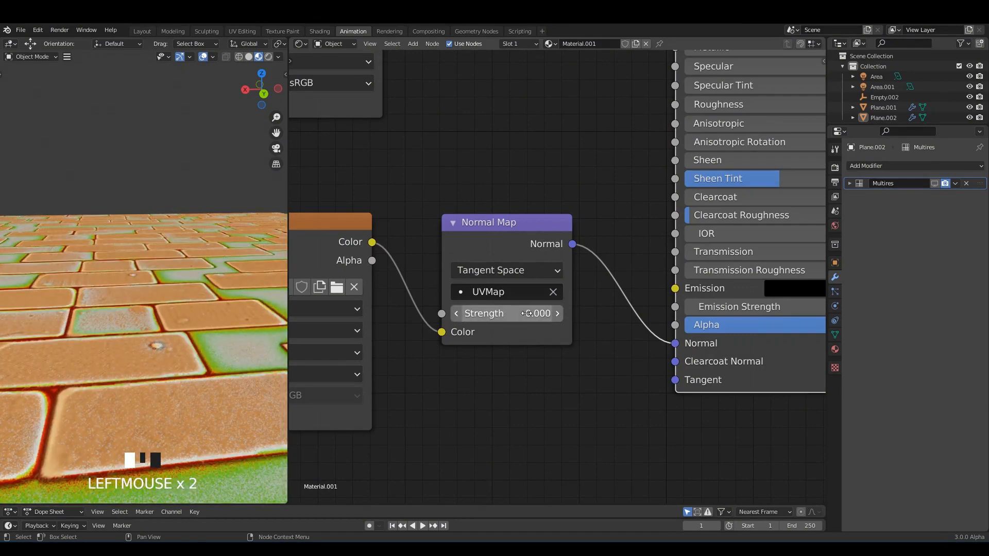
- Return the Normal Map node's Strength to 1 and save the file
click(527, 314)
text(1)
key(Return)
key(ctrl+s)
scroll(143, 164, down, 4)
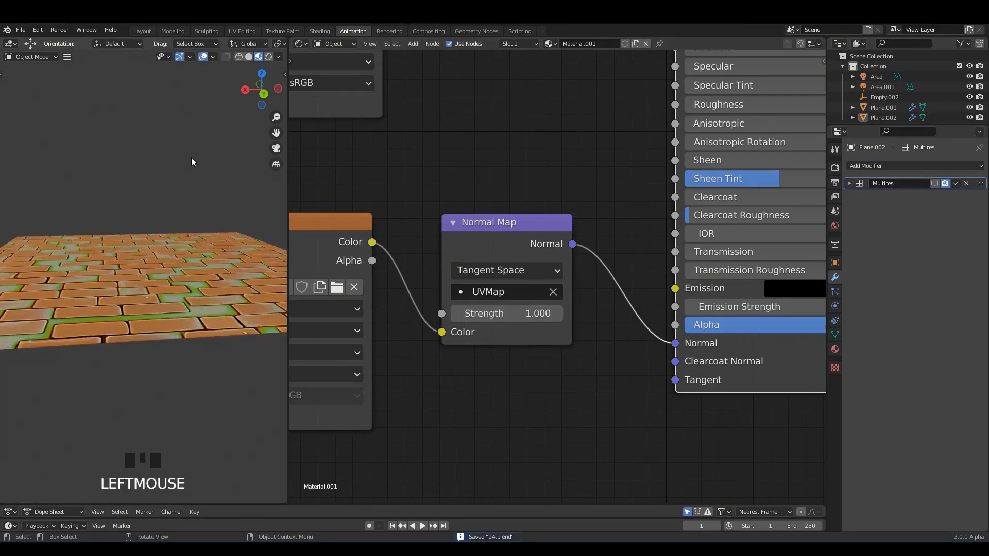
middle_drag(191, 161, 184, 236)
key(ctrl+s)
scroll(192, 215, up, 4)
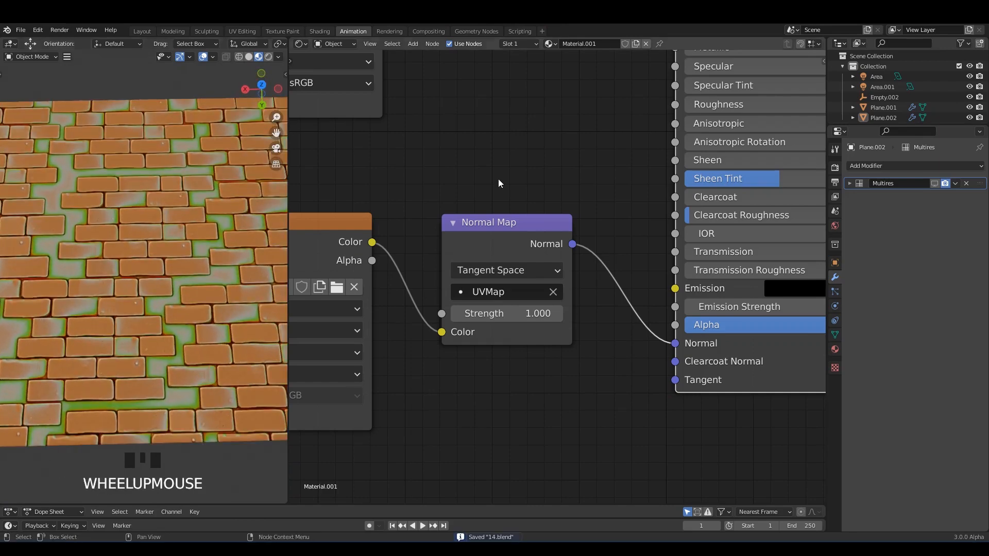
- Insert an RGB Curves node between the Stone texture's Color and the Principled BSDF's Base Color
scroll(499, 183, down, 3)
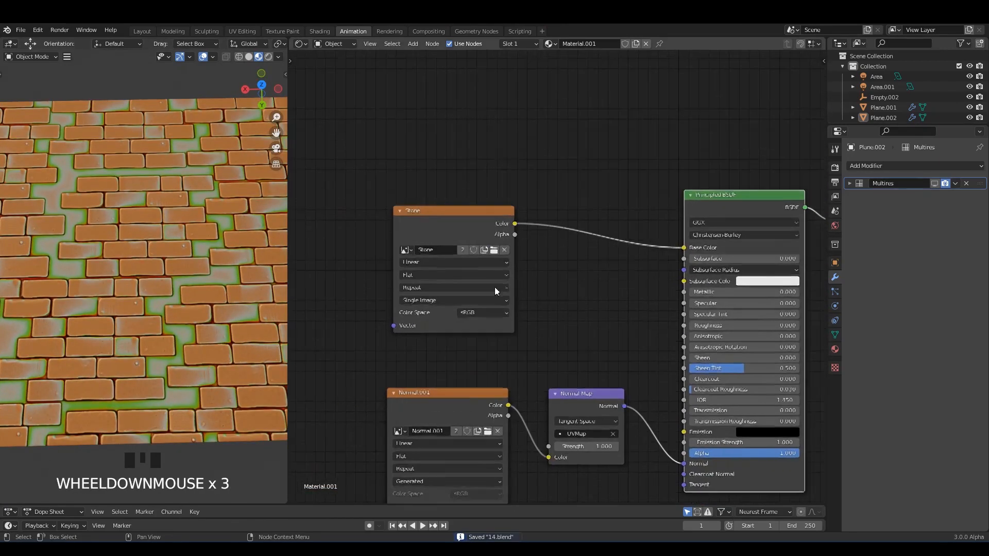
key(shift+a)
text(rgb)
click(561, 230)
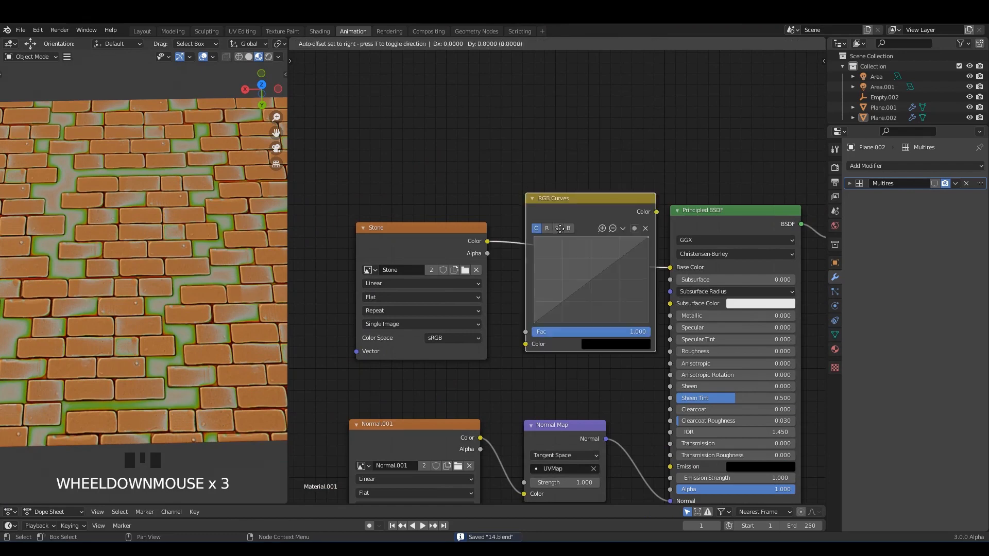
click(567, 221)
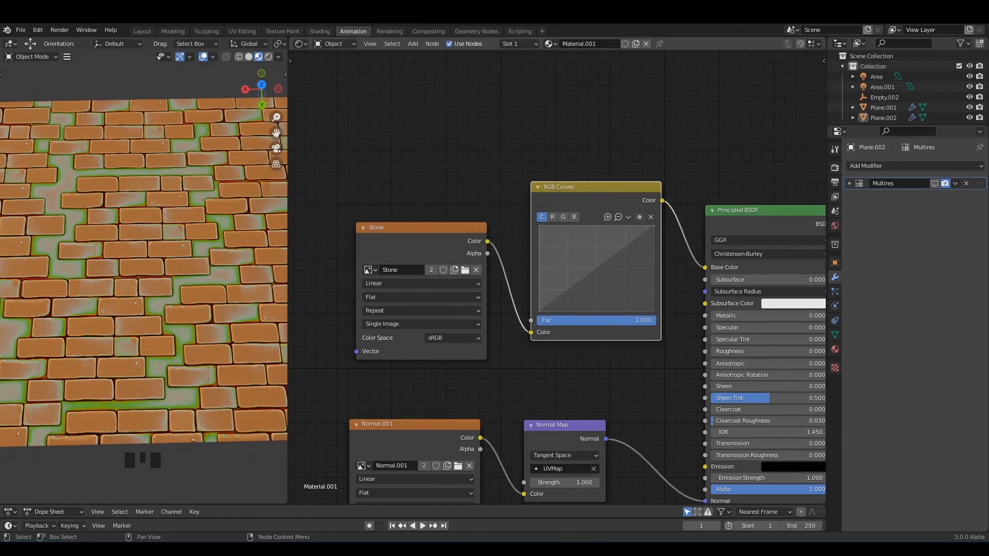
- Darken the stone color by bending the RGB Curves' combined curve at a point about X 0.55, Y 0.425
click(596, 273)
click(595, 271)
click(593, 269)
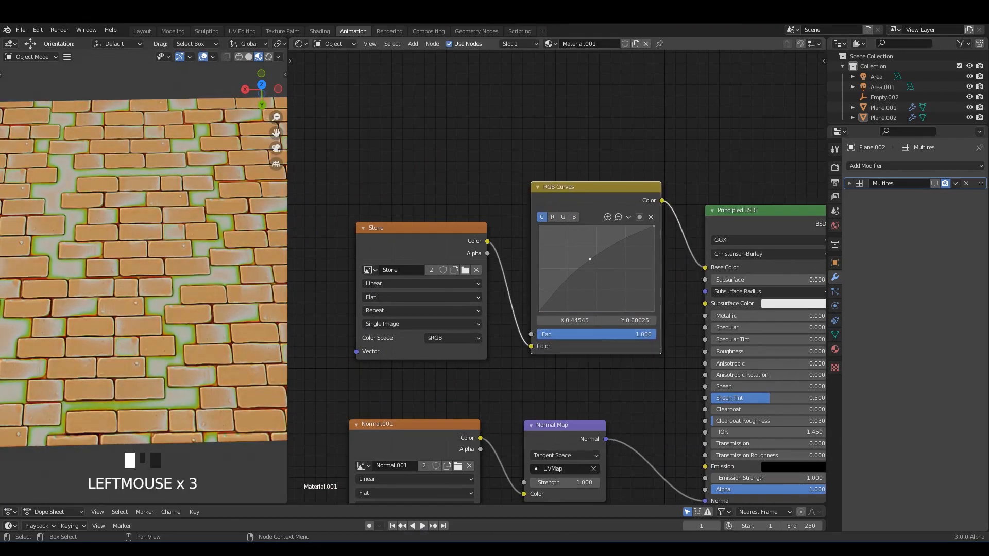
click(592, 268)
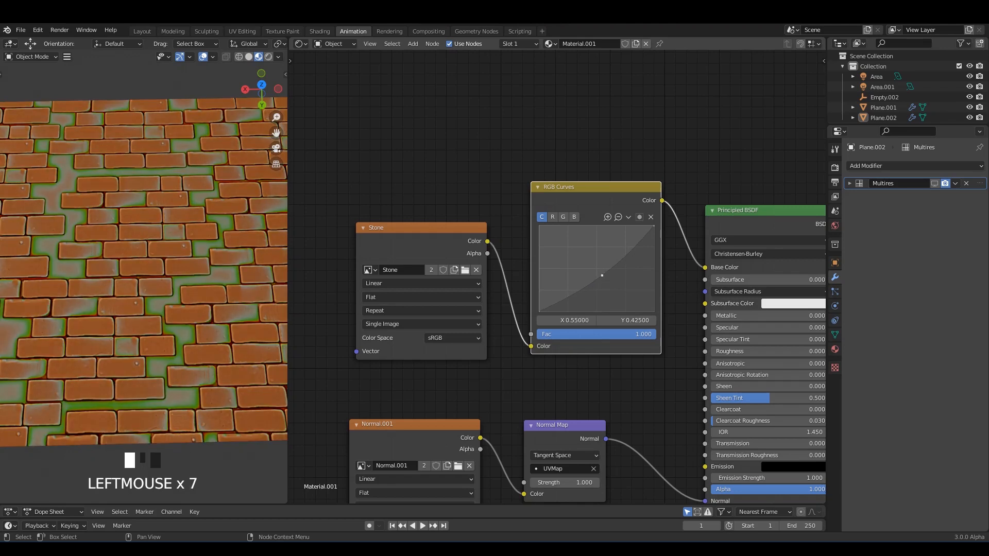
scroll(128, 218, up, 4)
middle_drag(129, 218, 147, 131)
- Change the node editor area to a 3D Viewport and save the file
click(299, 43)
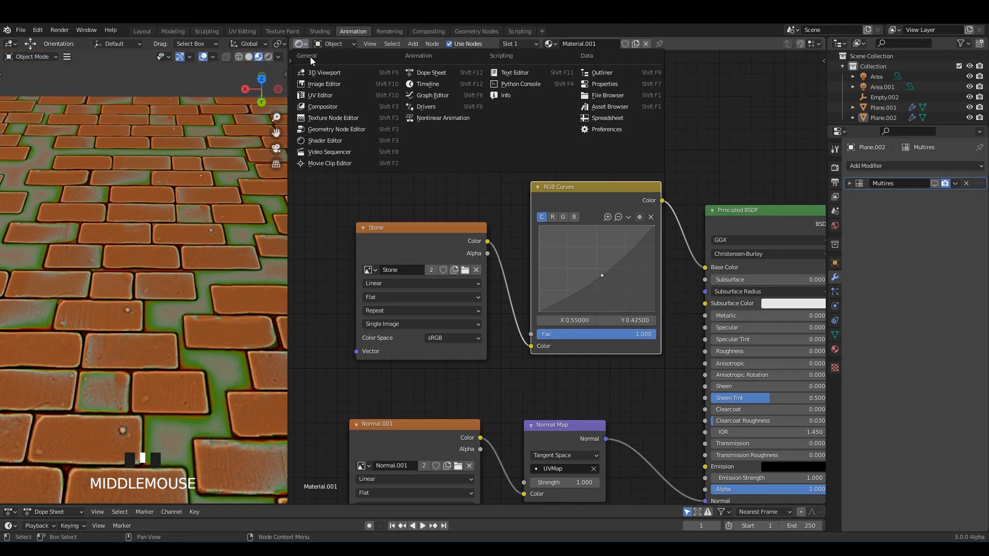
click(318, 72)
scroll(545, 220, down, 3)
mouse_move(545, 220)
middle_down()
mouse_move(547, 208)
mouse_move(545, 222)
middle_up()
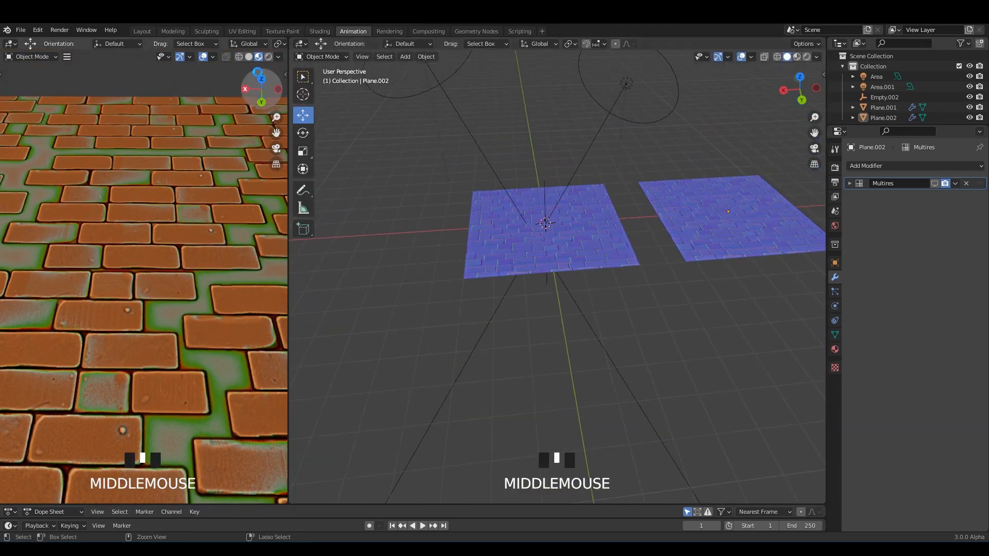
key(ctrl+s)
- Switch the isolated paving's viewport to Rendered shading and set the World background's Strength to 3
click(268, 57)
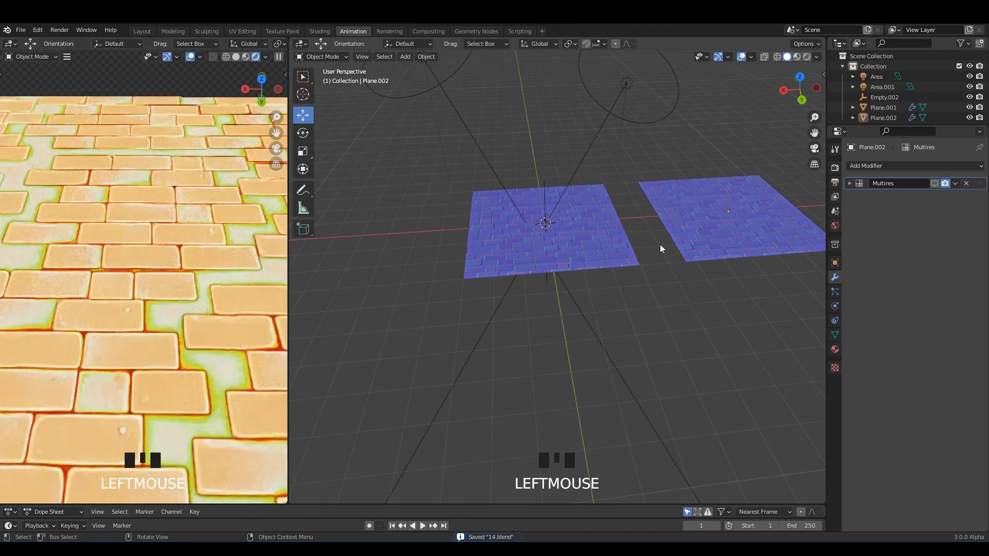
scroll(661, 248, down, 2)
ctrl+scroll(663, 209, up, 3)
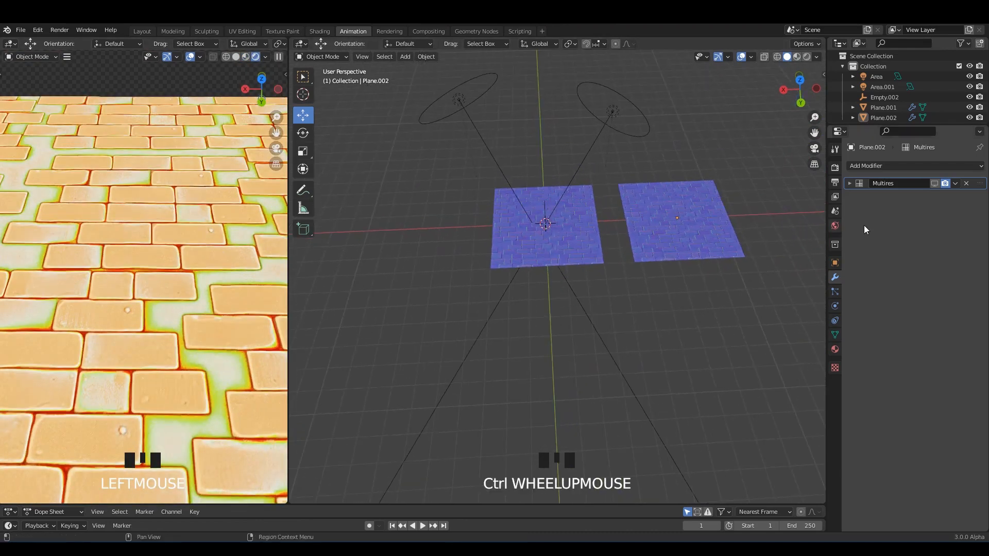
click(834, 226)
double_click(941, 318)
text(3)
key(Return)
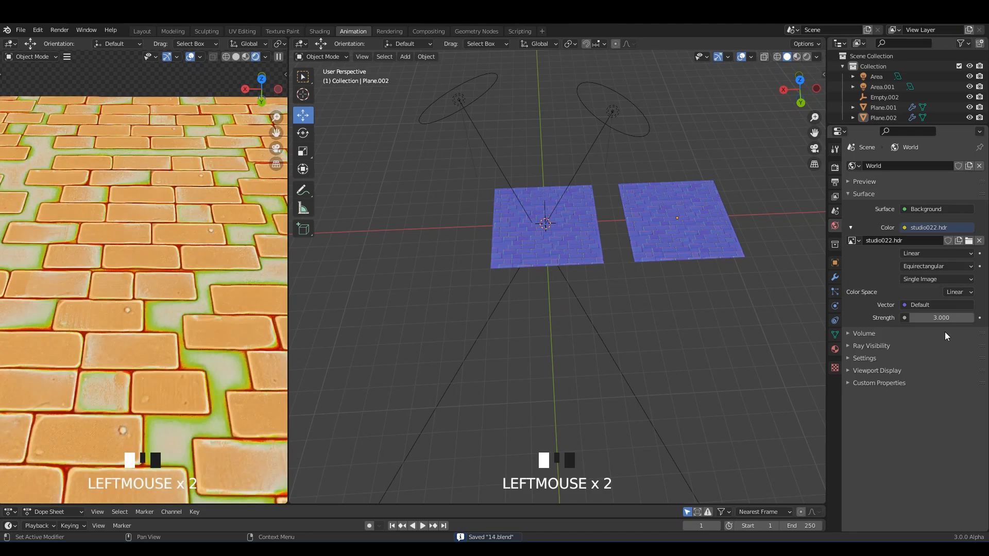
- Try a World background Strength of 1, and set it to 2
text(1)
key(Return)
double_click(943, 320)
text(2)
key(Return)
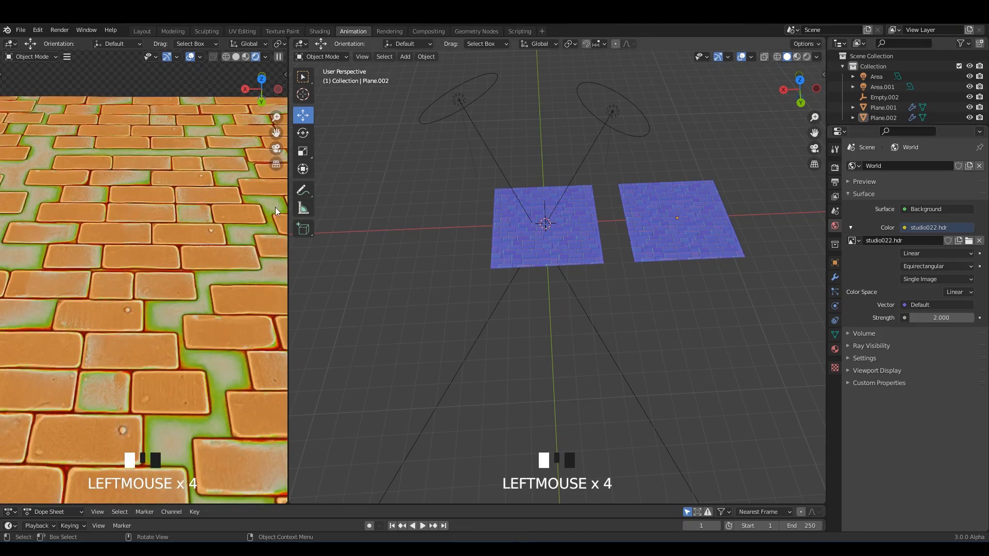
- Examine the rendered paving and the two normal-mapped planes from closer angles
scroll(199, 203, down, 3)
middle_drag(194, 196, 196, 175)
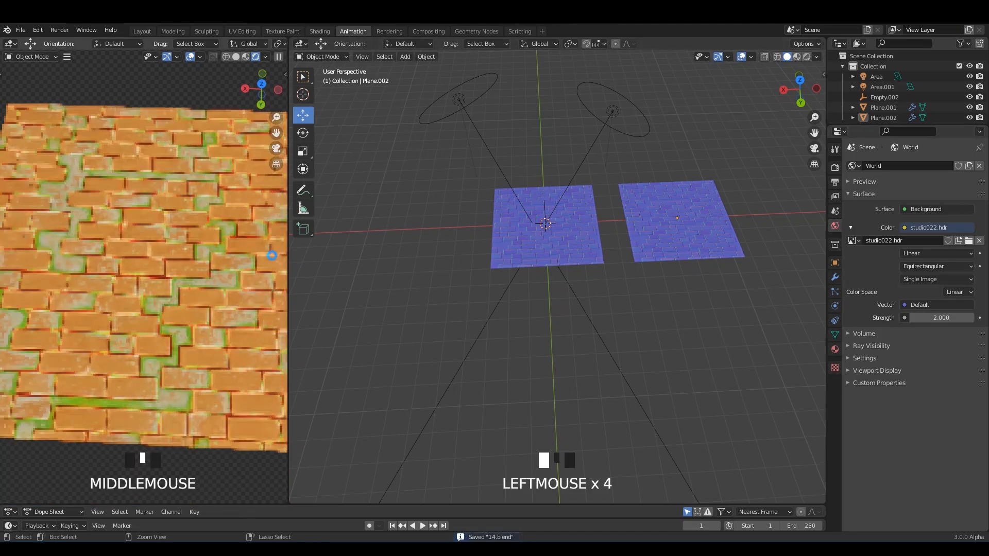
click(196, 176)
scroll(566, 261, up, 5)
scroll(562, 261, up, 2)
middle_drag(541, 270, 617, 239)
scroll(617, 238, up, 1)
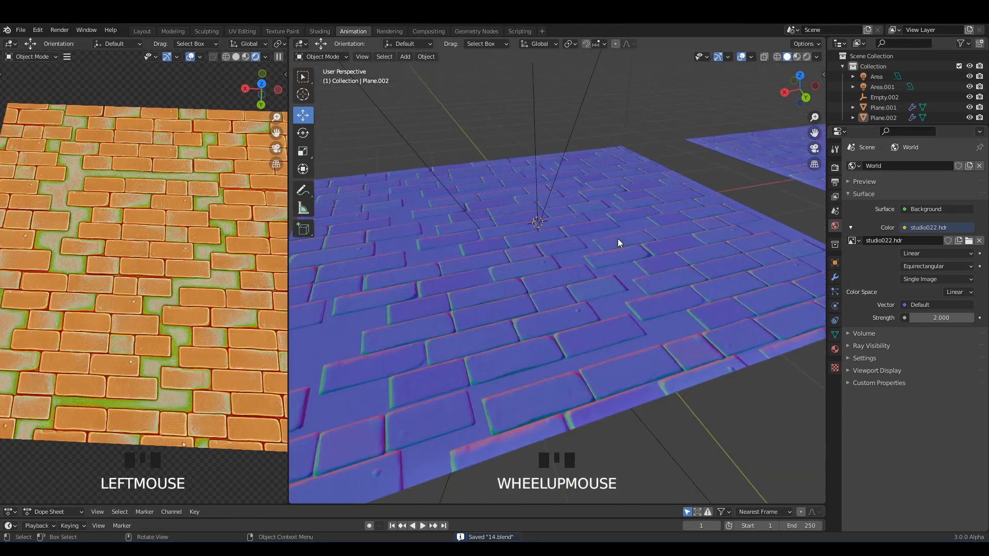
shift+middle_drag(644, 206, 510, 221)
middle_drag(600, 222, 582, 263)
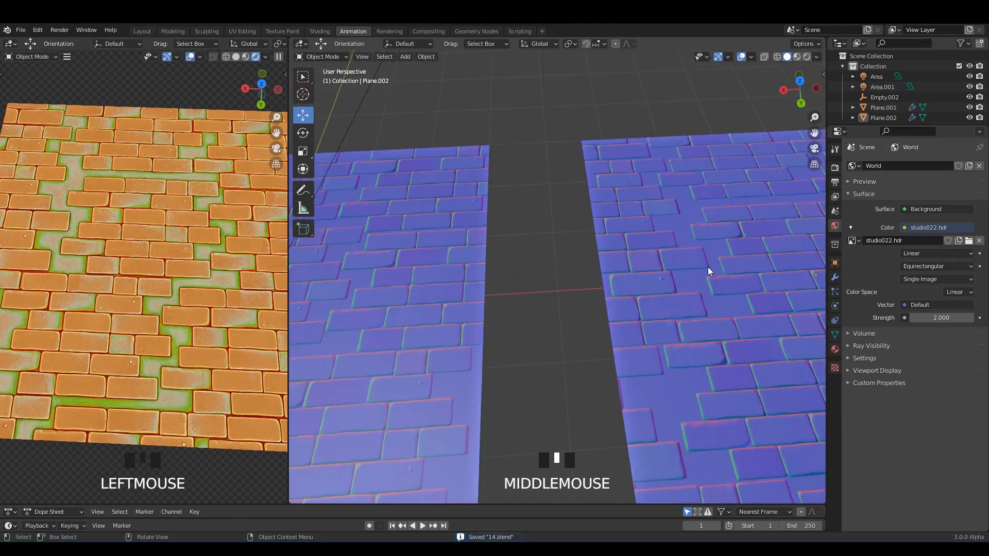
- Select the duplicate plane Plane.002, enable viewport display for its Multires modifier, and save the file
scroll(708, 266, down, 2)
click(709, 267)
shift+middle_drag(709, 267, 656, 247)
key(ctrl+s)
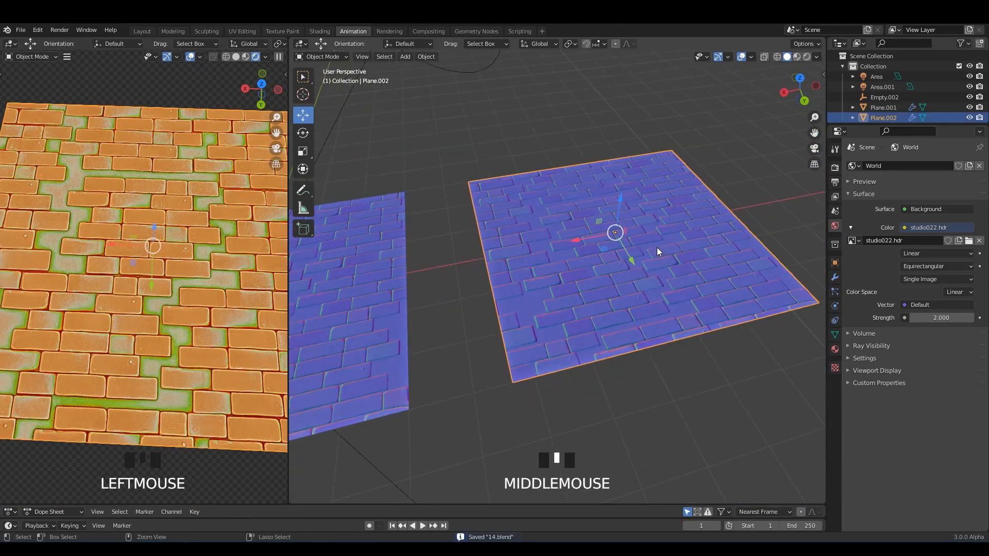
middle_drag(658, 297, 705, 286)
scroll(711, 283, up, 1)
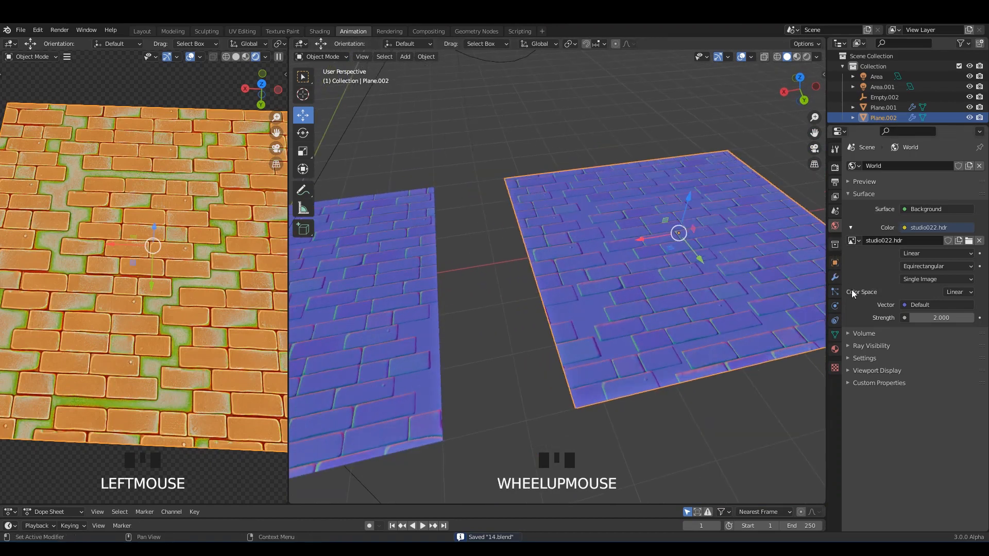
click(835, 277)
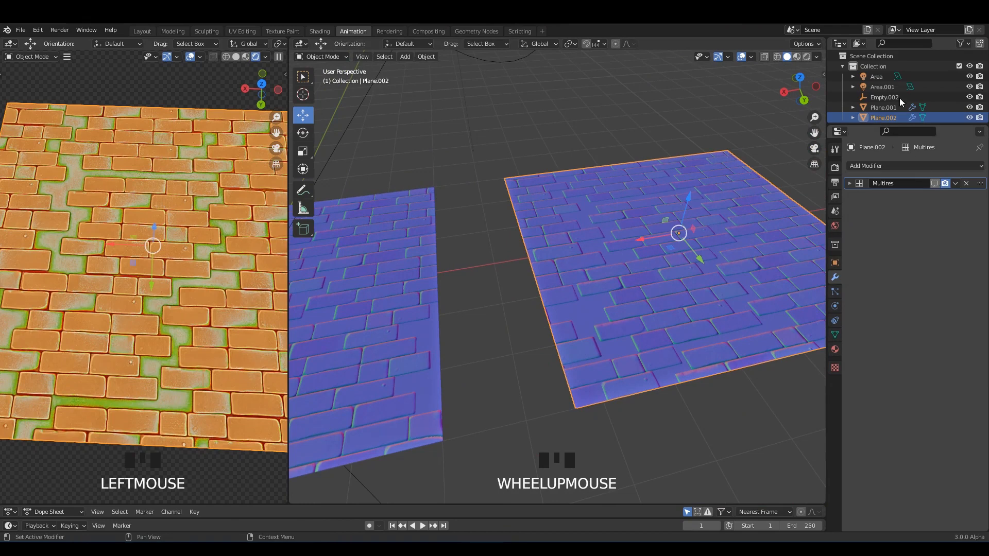
key(ctrl+s)
mouse_move(647, 204)
middle_down()
mouse_move(663, 215)
mouse_move(654, 200)
middle_up()
shift+middle_drag(576, 208, 601, 205)
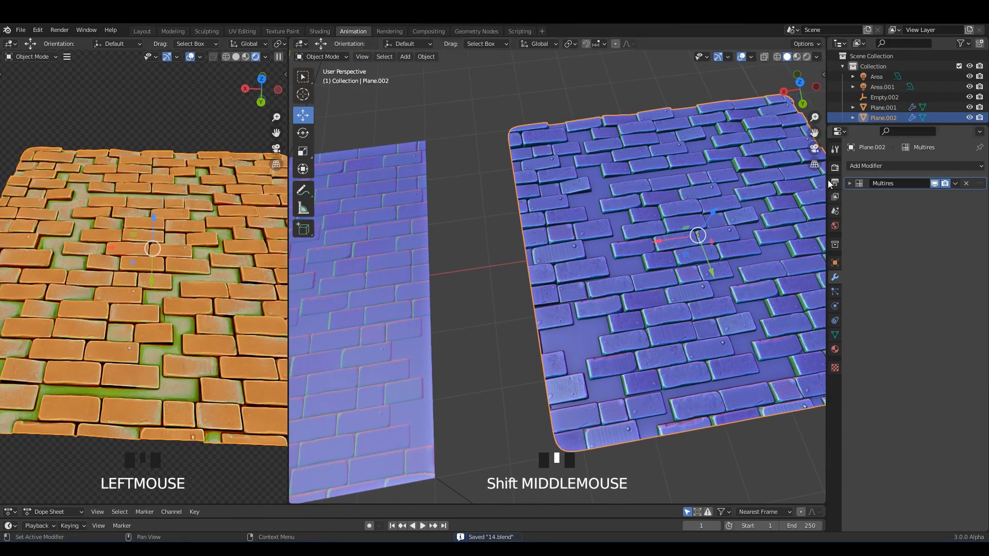
- Check the Multires modifier's settings on Plane.002 and the viewport's shading options
click(849, 183)
shift+middle_drag(475, 215, 551, 161)
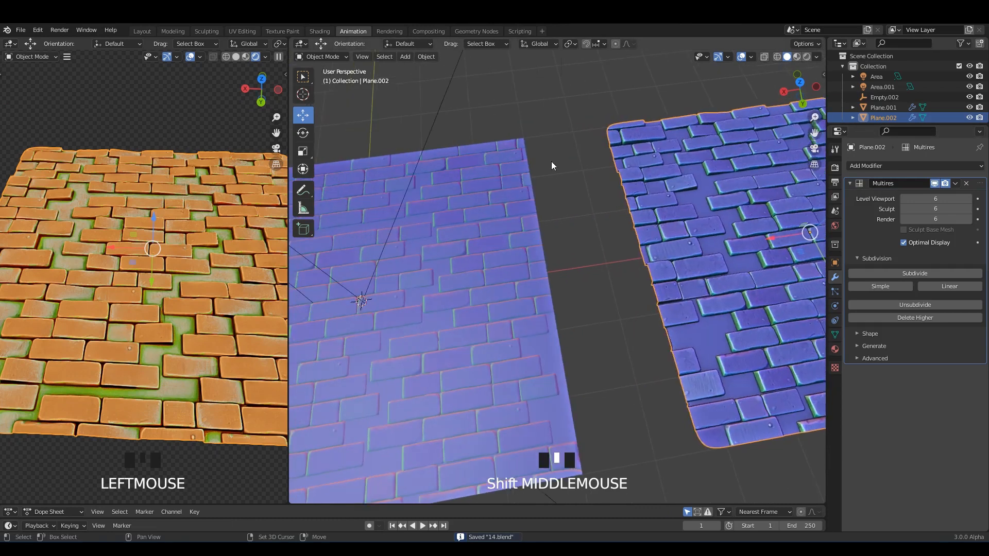
scroll(536, 195, up, 2)
scroll(536, 196, down, 3)
shift+middle_drag(536, 196, 546, 237)
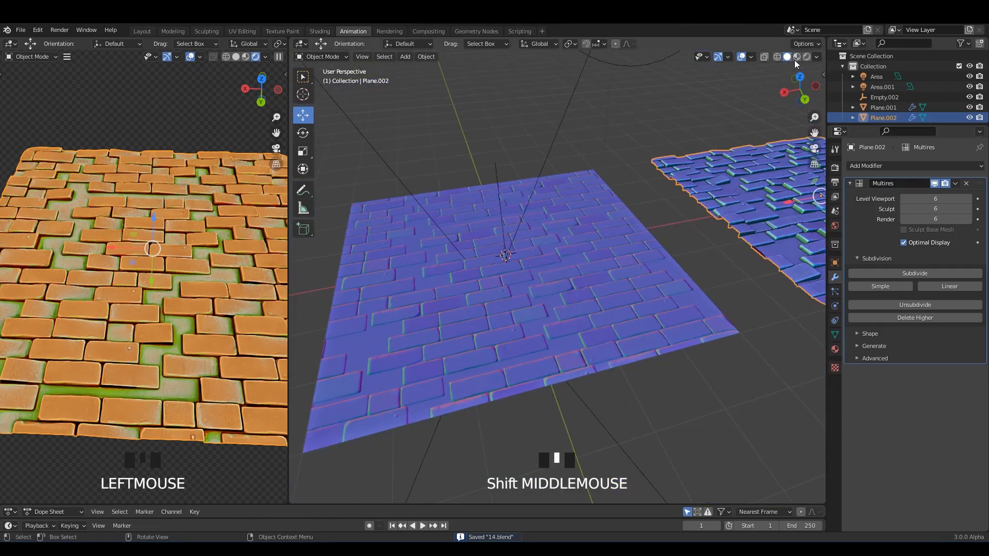
click(816, 57)
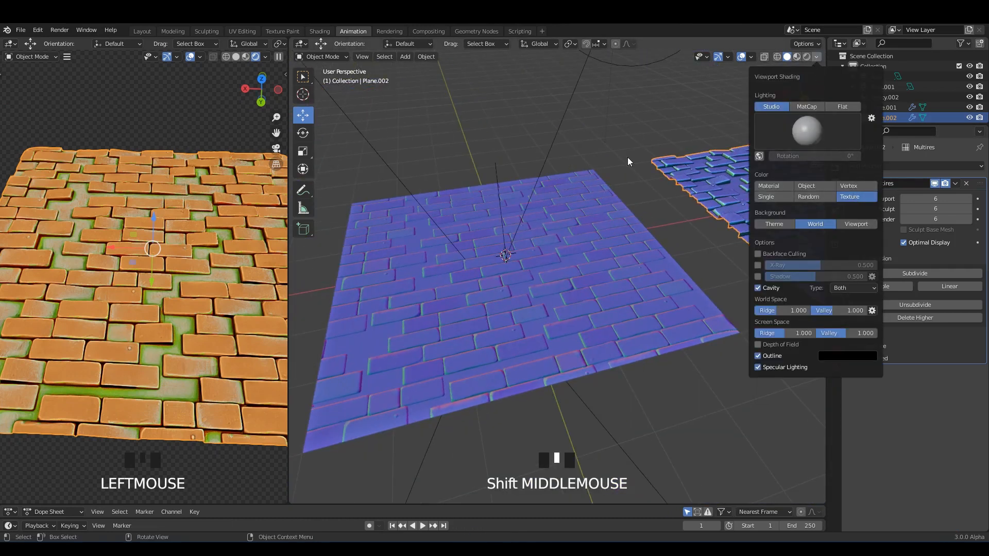
- Select the flat plane Plane.001, set the Shading workspace's solid viewport color to Texture, and save the file
double_click(596, 217)
middle_drag(595, 217, 578, 205)
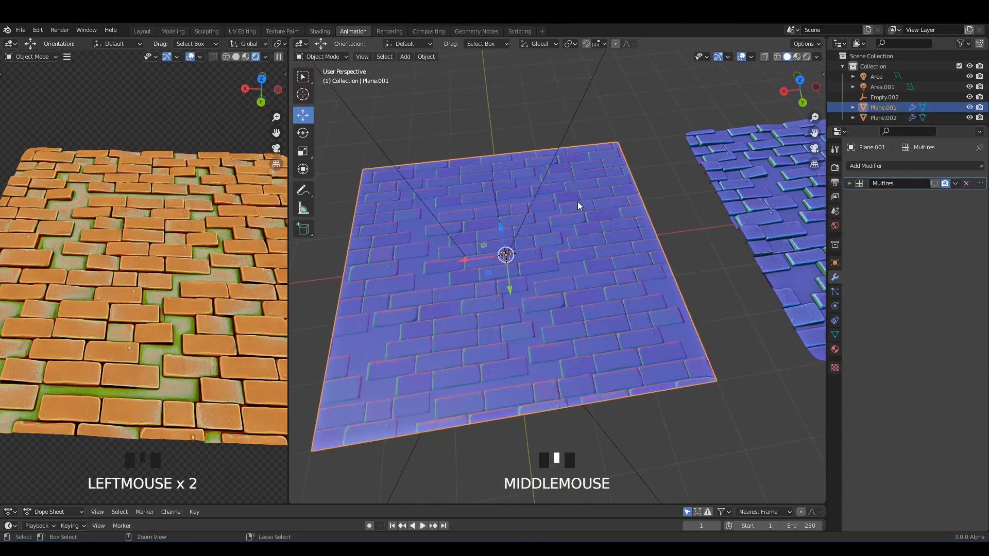
click(325, 30)
middle_drag(514, 233, 531, 217)
key(ctrl+s)
click(807, 57)
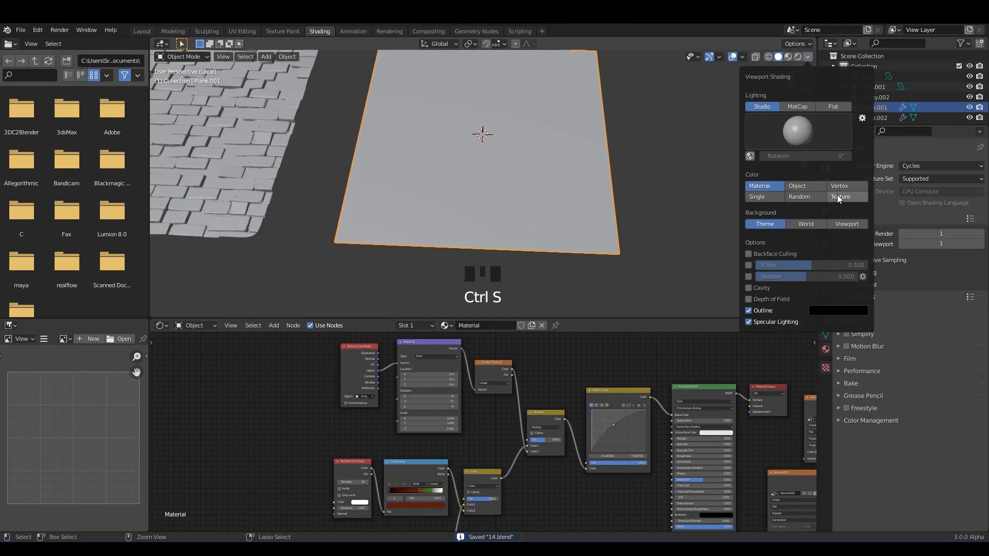
click(839, 197)
- Select the sculpted plane Plane.002 and examine the node tree of its Material.001
scroll(591, 171, up, 2)
click(459, 162)
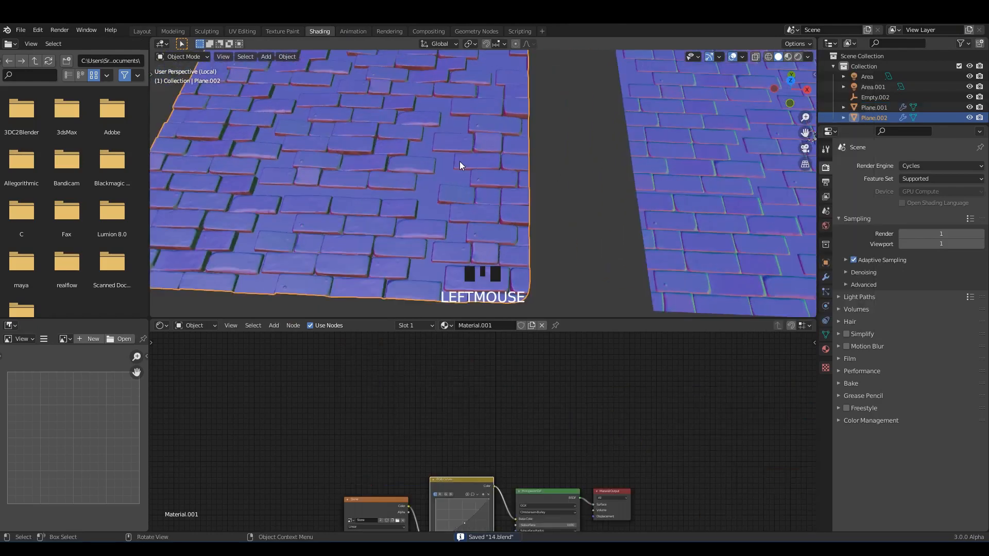
middle_drag(460, 162, 515, 159)
scroll(542, 437, down, 3)
middle_drag(554, 497, 522, 416)
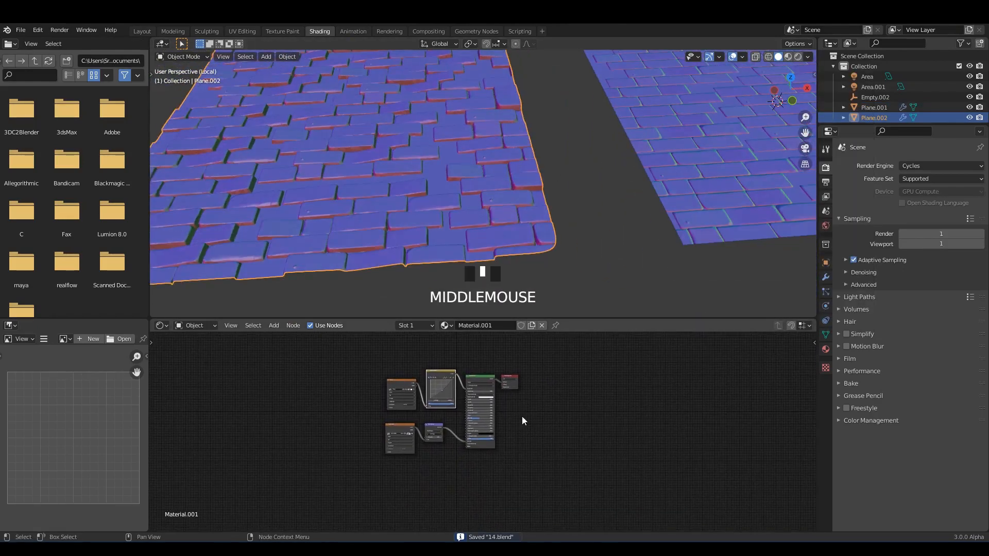
scroll(466, 437, up, 3)
middle_drag(510, 379, 525, 422)
click(465, 171)
scroll(479, 184, up, 3)
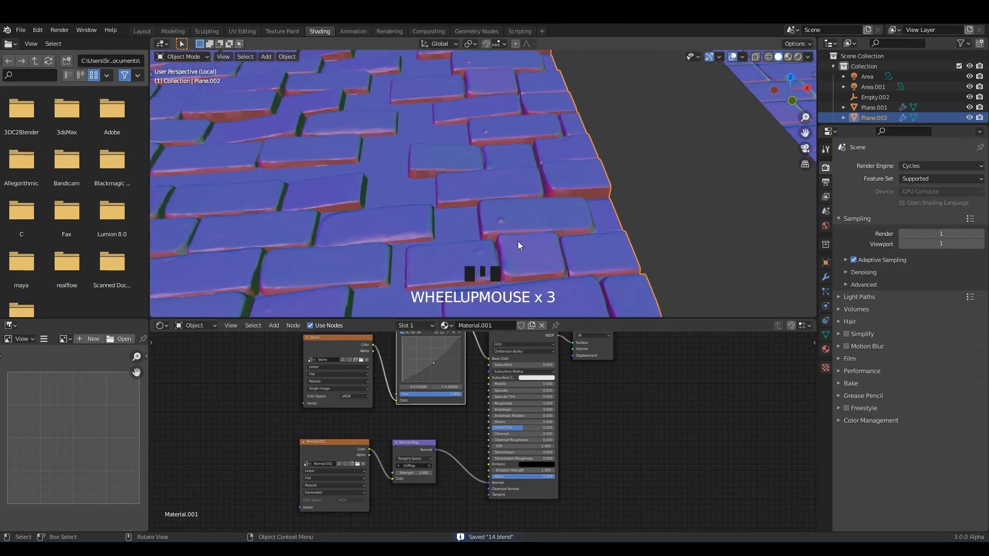
- Assign the procedural material named Material to the sculpted plane Plane.002 and save the file
click(449, 325)
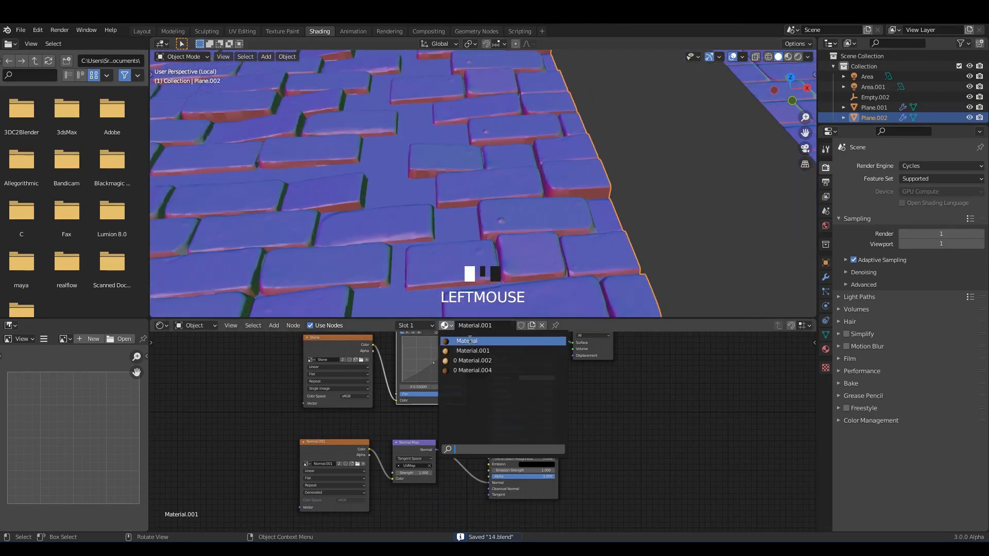
click(469, 341)
scroll(500, 412, down, 3)
middle_drag(514, 368, 479, 447)
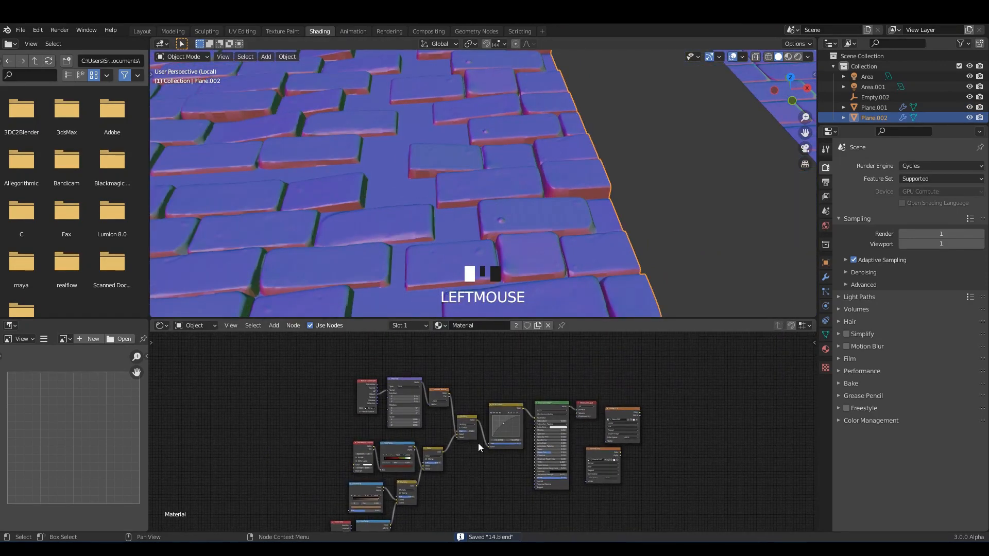
scroll(489, 221, up, 2)
middle_drag(489, 221, 515, 201)
key(ctrl+s)
- Switch the Shading workspace's viewport to Material Preview and select the flat plane Plane.001
click(787, 57)
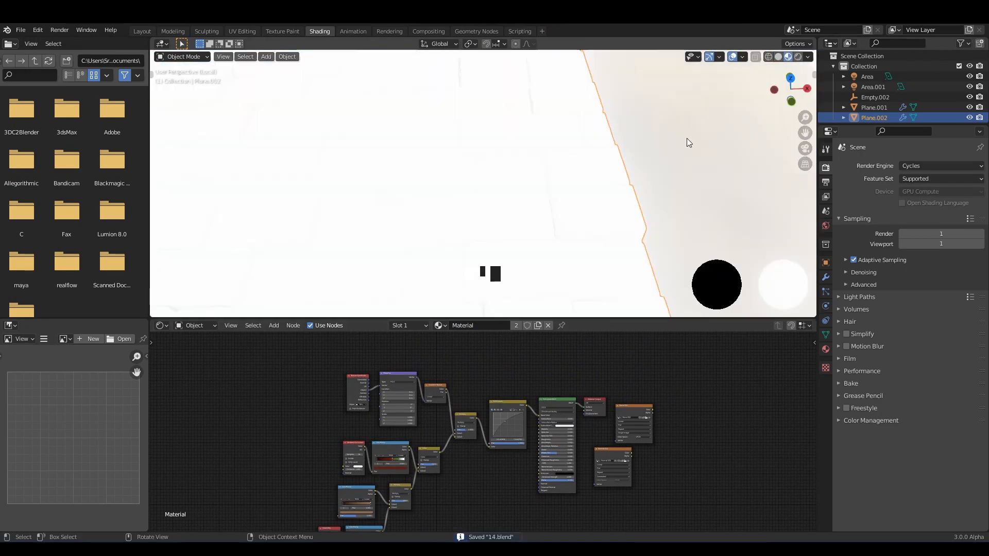
click(637, 159)
scroll(628, 167, down, 2)
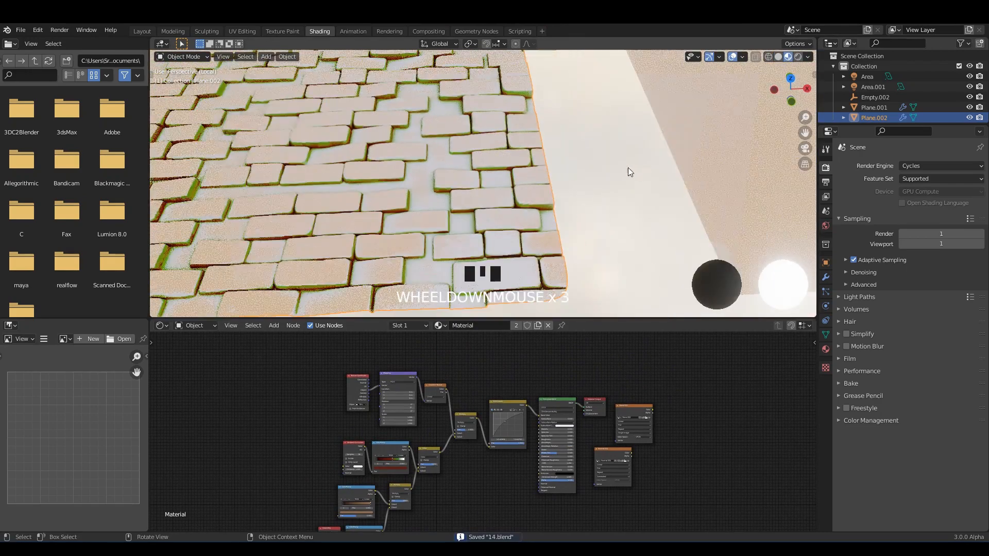
shift+middle_drag(629, 168, 426, 173)
click(631, 177)
shift+middle_drag(631, 177, 527, 153)
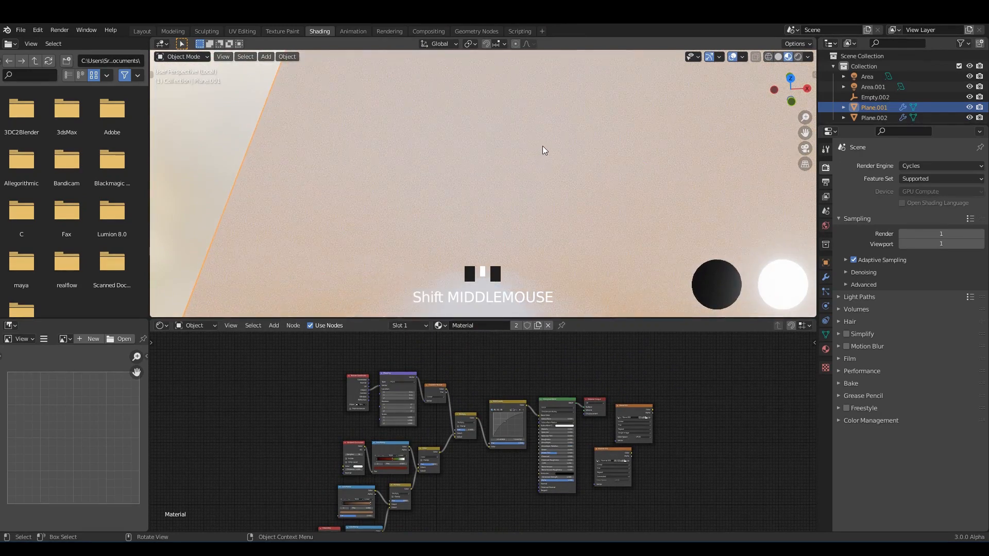
- Try a single-user copy of the material on the flat plane, and try Material.002 in its place
click(515, 324)
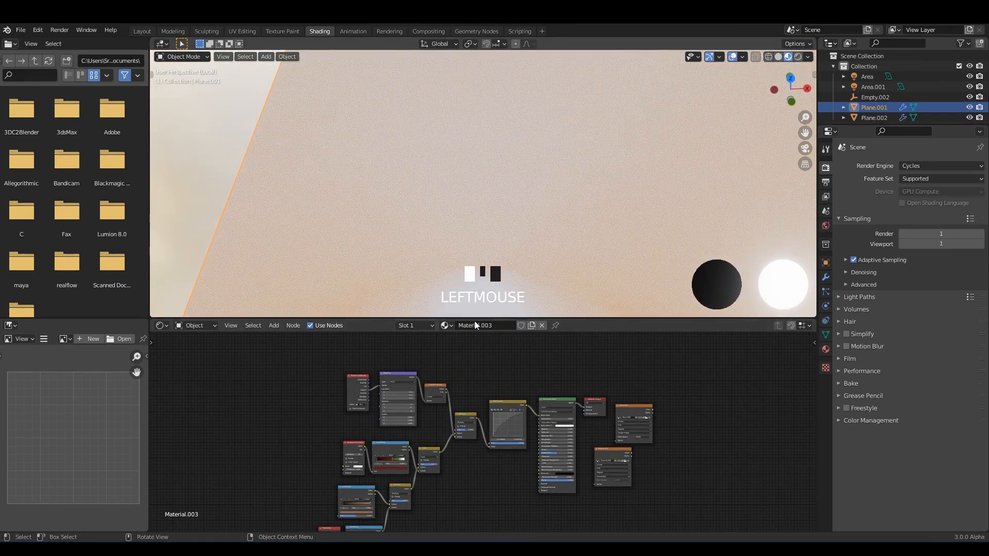
scroll(450, 326, up, 3)
click(448, 325)
click(466, 360)
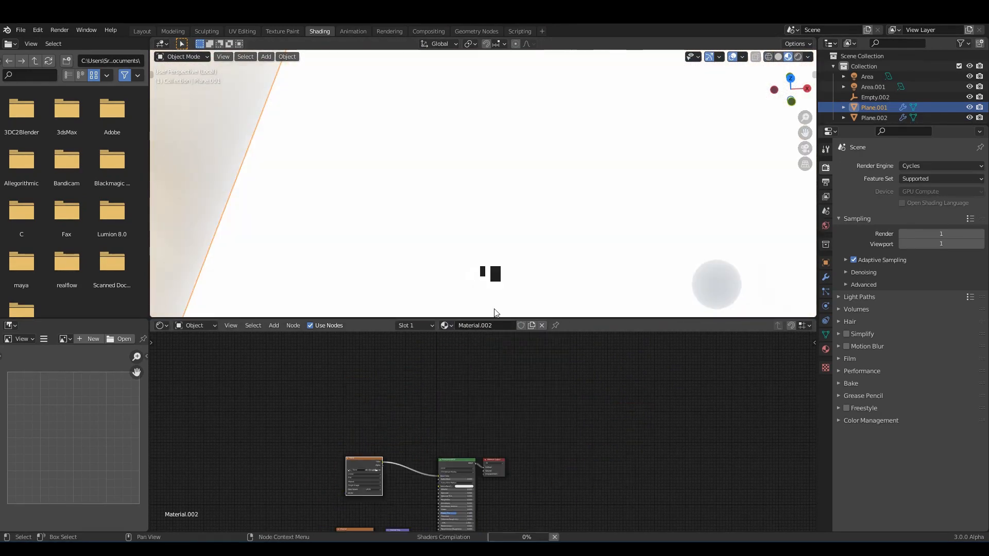
middle_drag(551, 166, 589, 177)
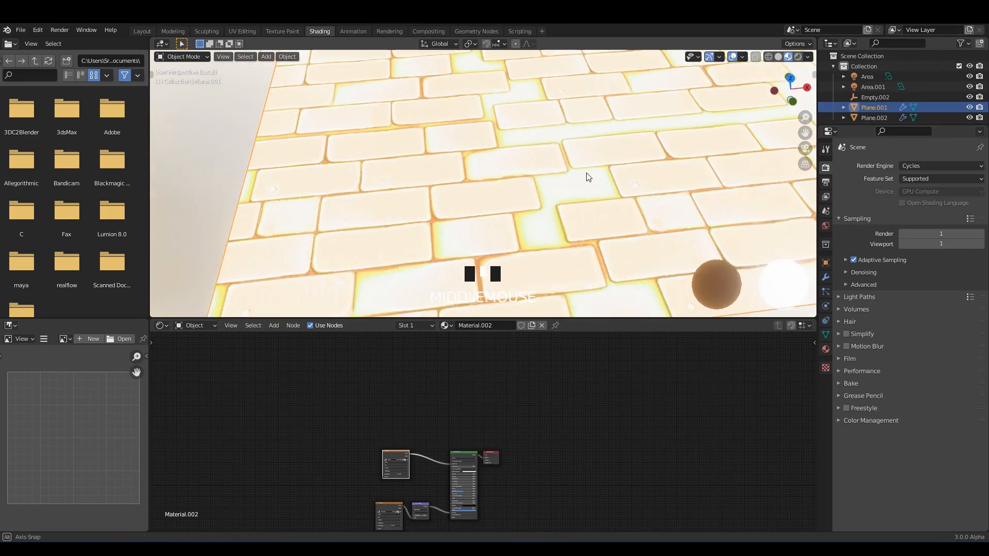
- Assign Material.001 with the baked maps to the flat plane and save the file
click(450, 325)
click(466, 349)
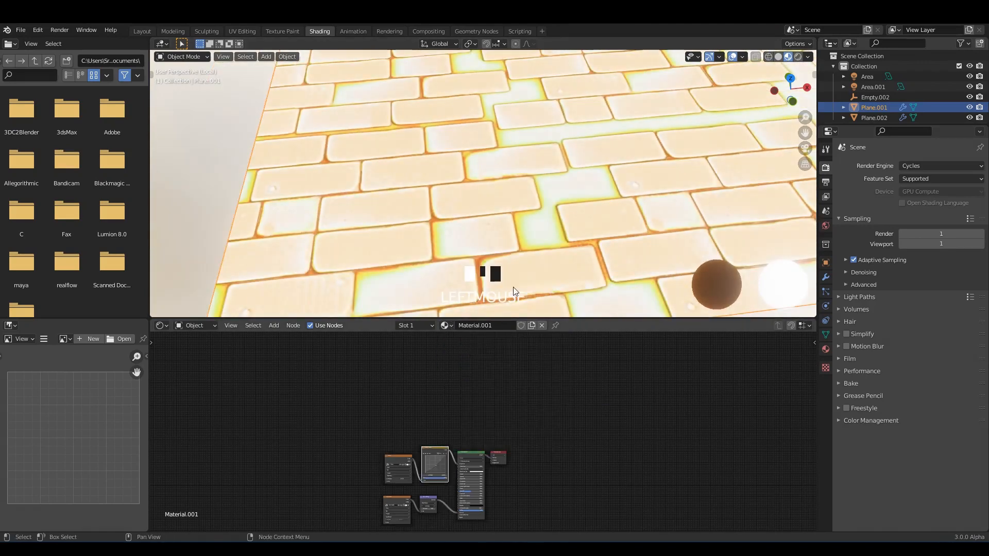
middle_drag(551, 138, 553, 168)
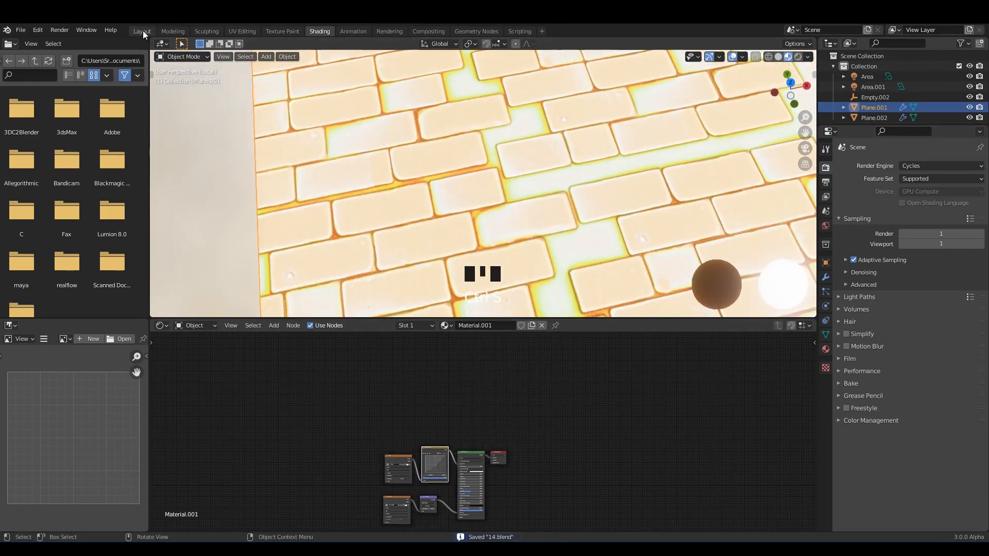
- Return to the Layout workspace, exit local view so both planes are shown, and save the file
click(142, 31)
mouse_move(415, 165)
middle_down()
mouse_move(509, 195)
mouse_move(416, 190)
middle_up()
key(ctrl+s)
key(slash)
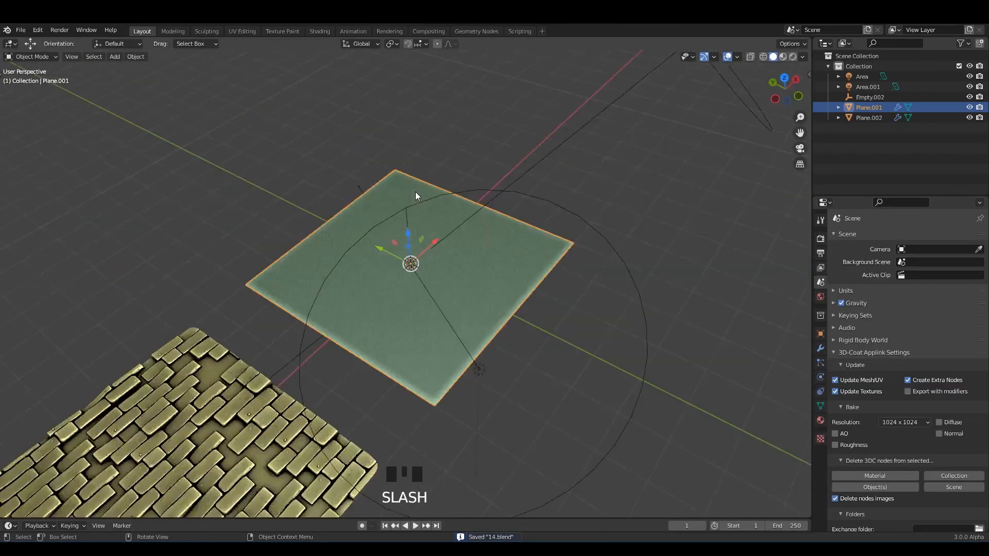
scroll(412, 191, down, 3)
scroll(396, 211, up, 3)
scroll(433, 235, up, 2)
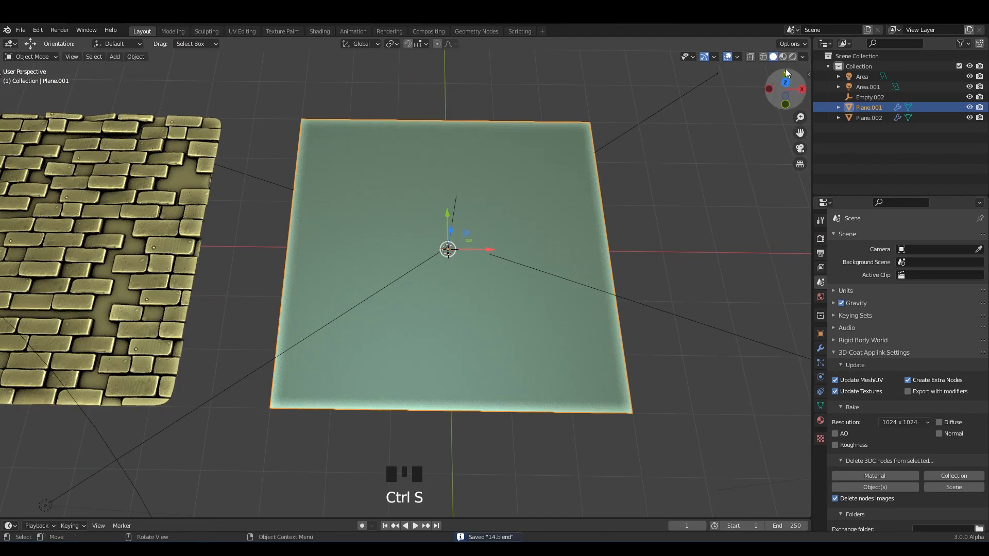
- Set the Layout workspace's solid viewport color to Texture and save the file
click(802, 57)
click(843, 174)
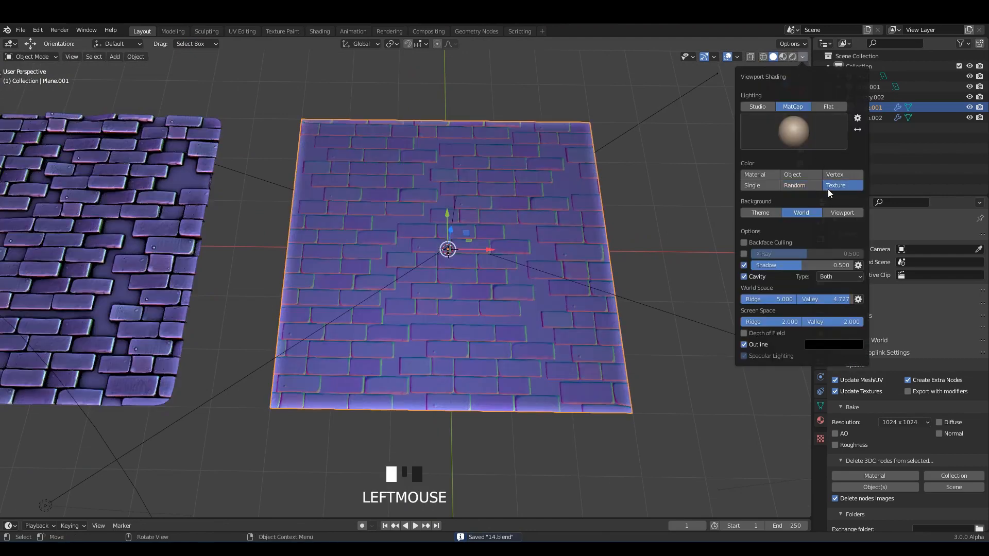
mouse_move(548, 170)
shift+middle_down()
mouse_move(592, 168)
mouse_move(583, 160)
mouse_move(635, 179)
shift+middle_up()
key(ctrl+s)
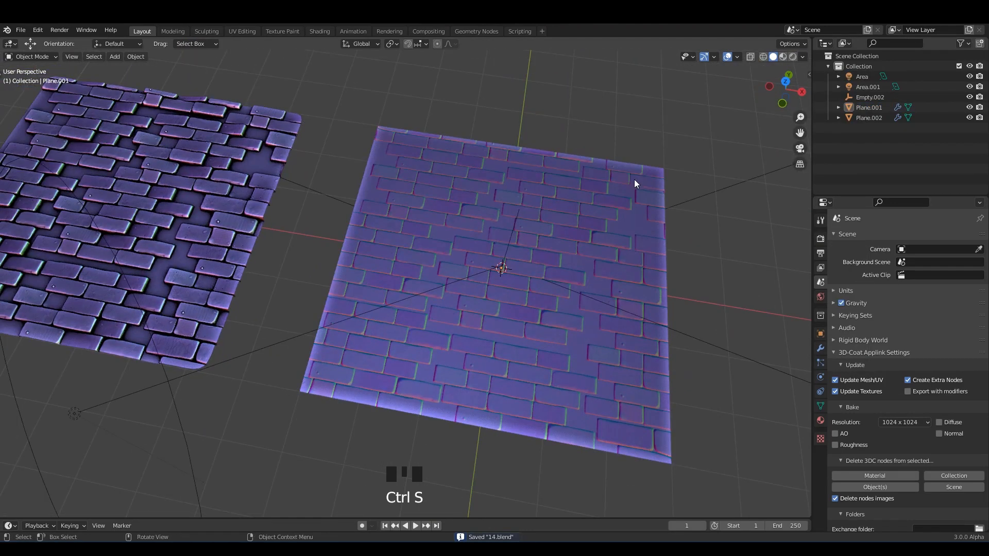
- Switch the Layout viewport to Material Preview and compare the sculpted paving with the baked flat plane
scroll(635, 179, up, 3)
middle_drag(536, 141, 774, 84)
click(783, 57)
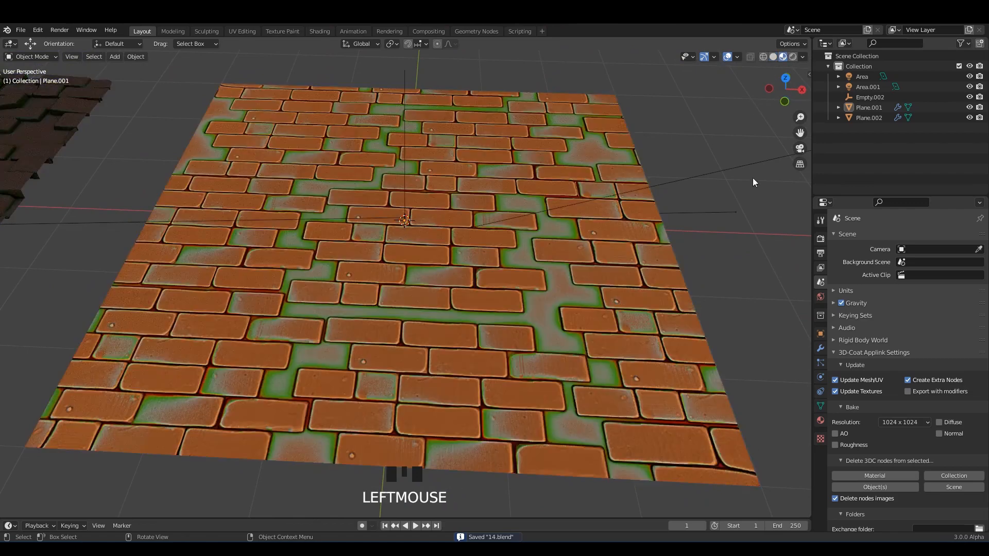
scroll(537, 178, up, 1)
shift+middle_drag(511, 180, 606, 210)
shift+scroll(530, 215, up, 3)
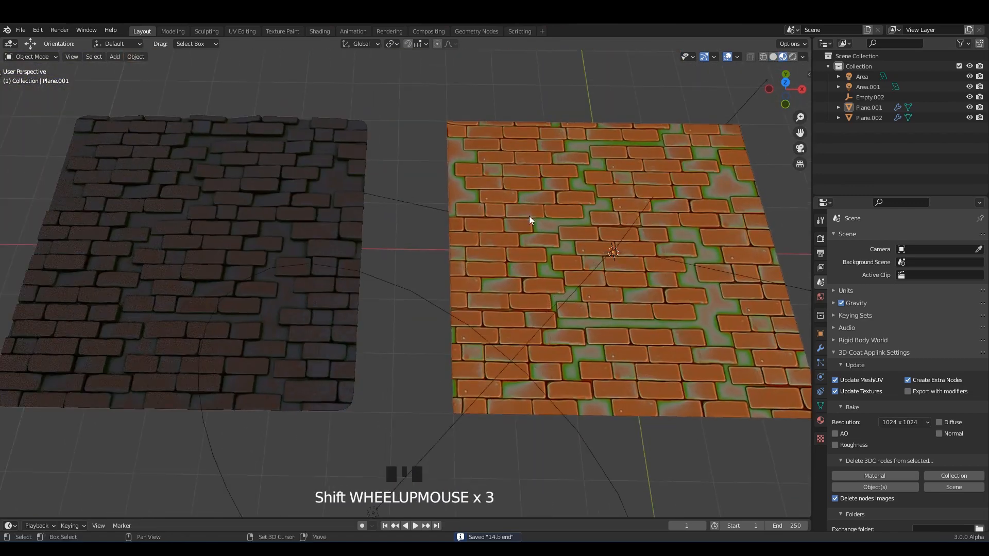
scroll(542, 220, up, 2)
middle_drag(542, 223, 542, 230)
scroll(612, 218, down, 3)
shift+middle_drag(613, 218, 551, 205)
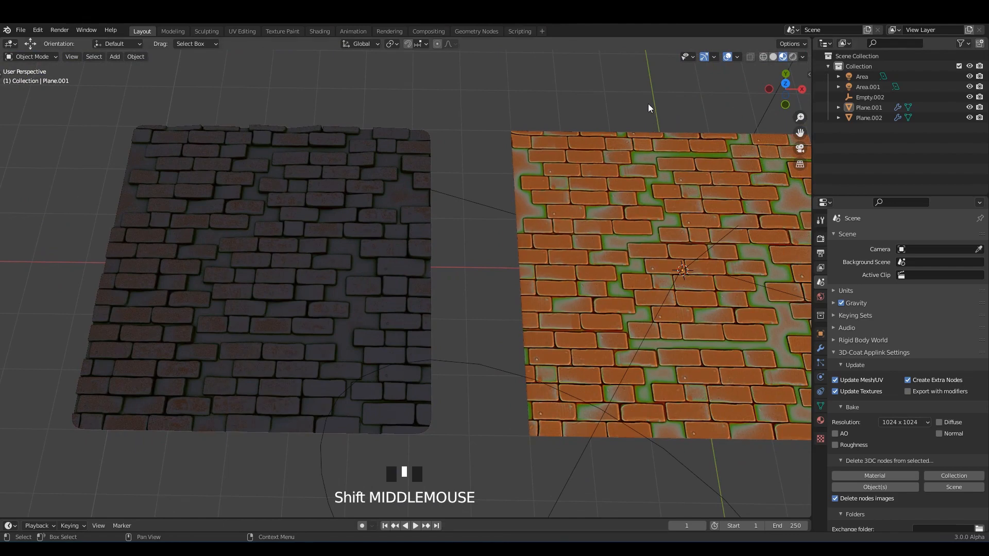
- Switch the Layout viewport to Rendered shading with the flat plane selected, save the file, and compare both pavings up close
scroll(638, 134, down, 1)
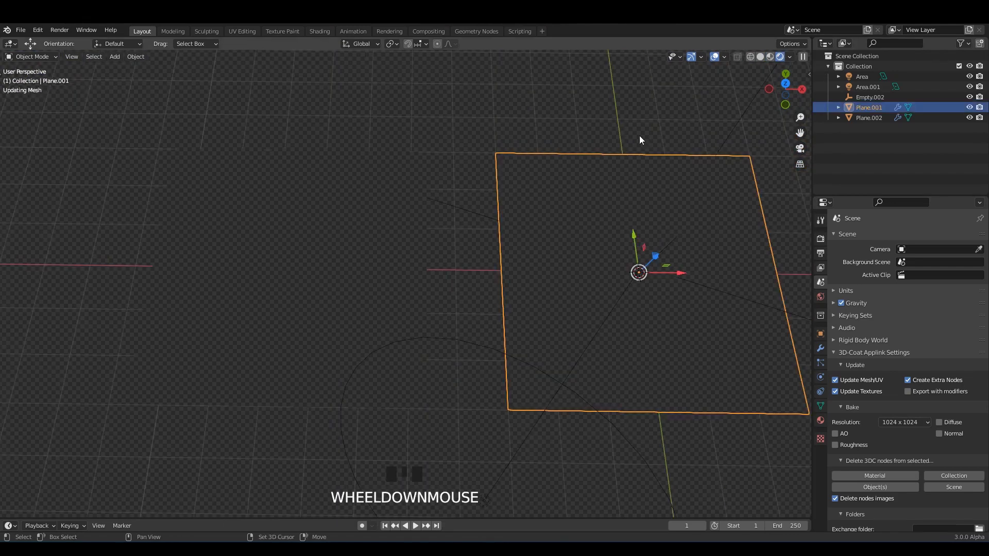
shift+middle_drag(639, 135, 611, 127)
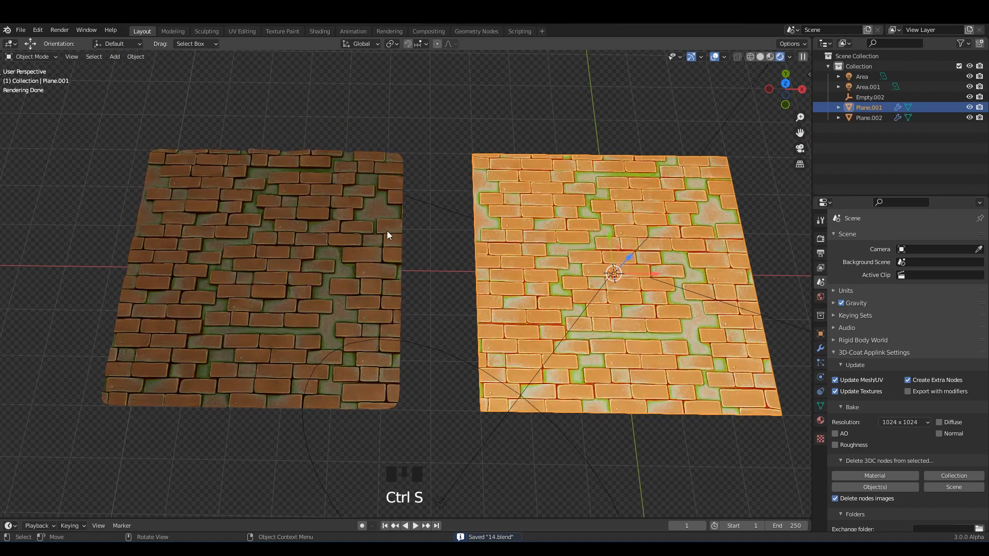
scroll(436, 240, up, 4)
middle_drag(316, 248, 530, 220)
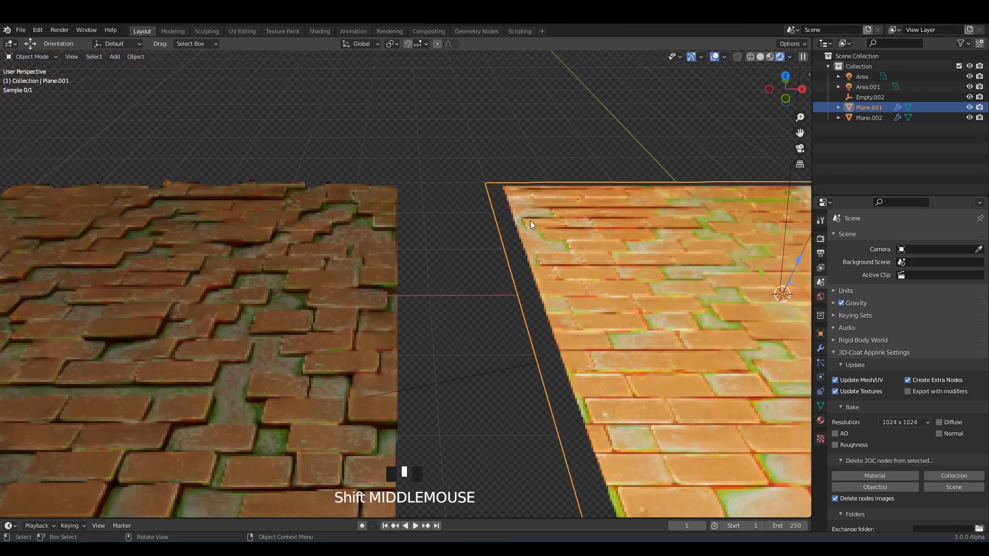
- Switch the viewport from Rendered to Wireframe shading and examine the flat plane's mesh grid
scroll(625, 240, down, 3)
shift+middle_drag(625, 237, 486, 237)
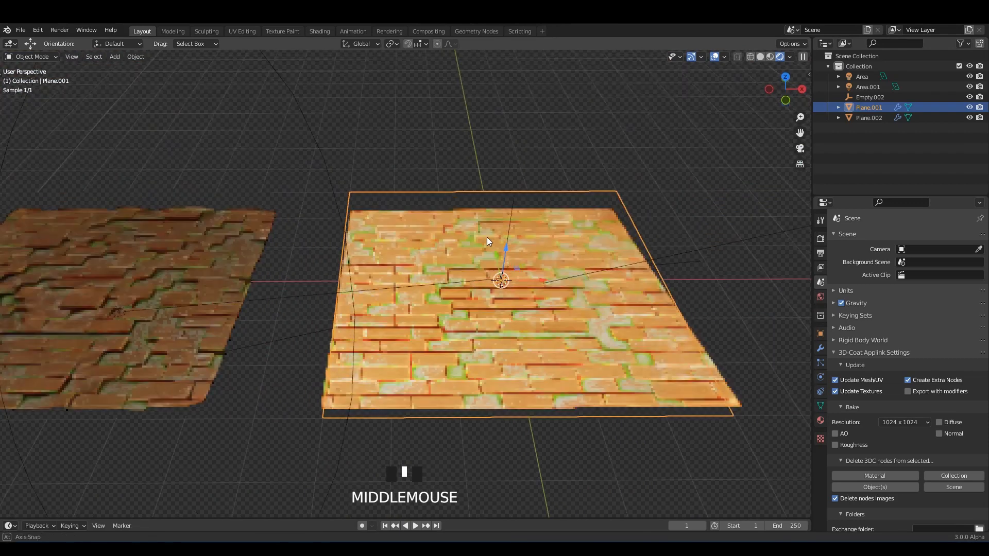
scroll(510, 248, up, 1)
scroll(515, 249, up, 1)
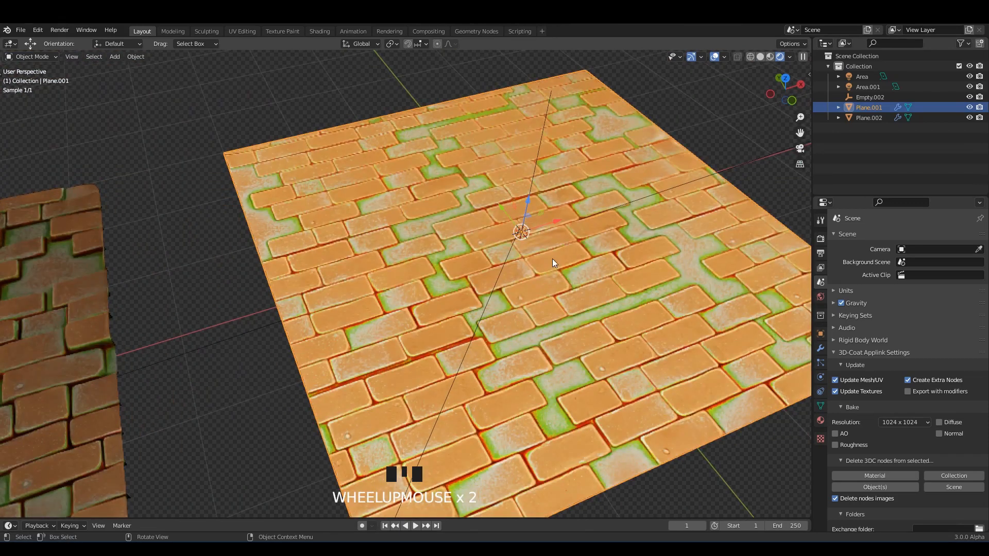
click(750, 57)
scroll(576, 171, down, 2)
mouse_move(577, 171)
shift+middle_down()
mouse_move(678, 159)
mouse_move(626, 170)
mouse_move(569, 156)
shift+middle_up()
scroll(663, 157, up, 1)
shift+middle_drag(663, 156, 636, 143)
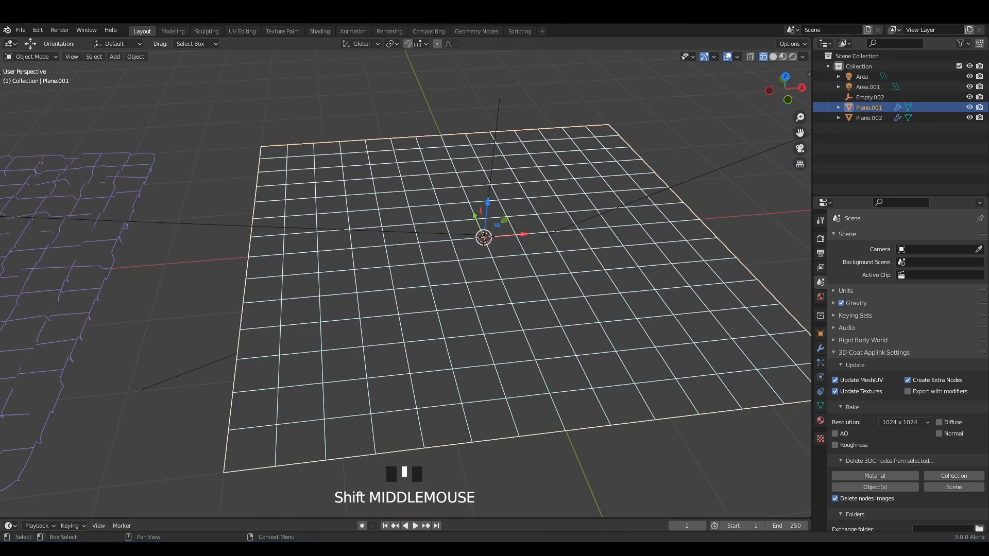
- Save the file and show the flat plane's grid in Wireframe shading from close to its near corner
key(ctrl+s)
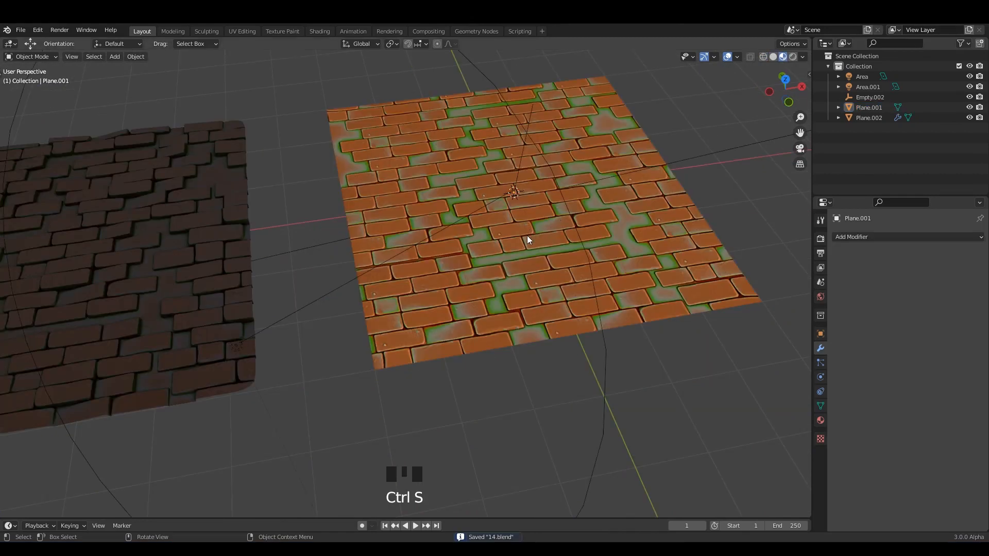
scroll(717, 88, up, 2)
click(763, 57)
scroll(492, 285, up, 2)
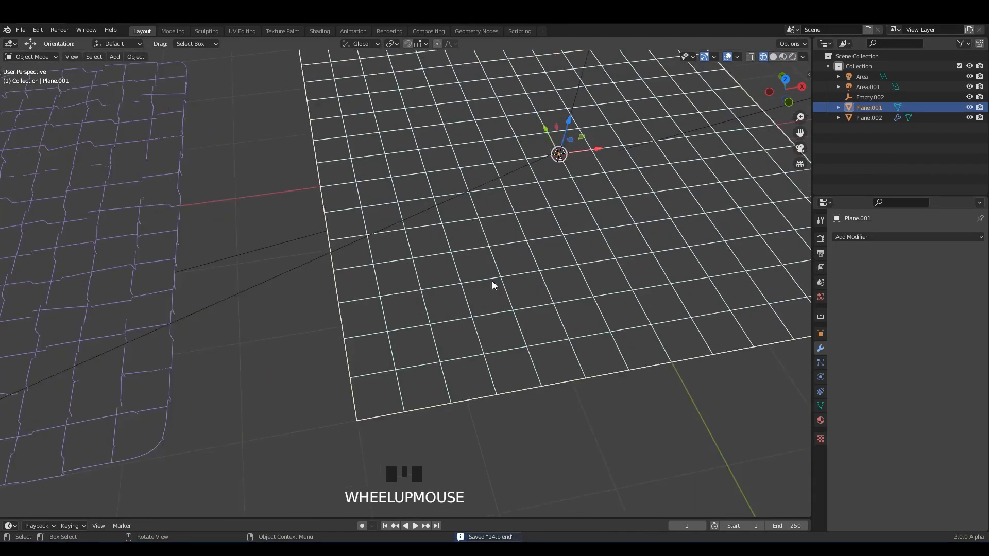
middle_drag(492, 285, 423, 307)
- Select the flat plane's inner edge loops in both directions in Edit Mode and remove them from the mesh
key(Tab)
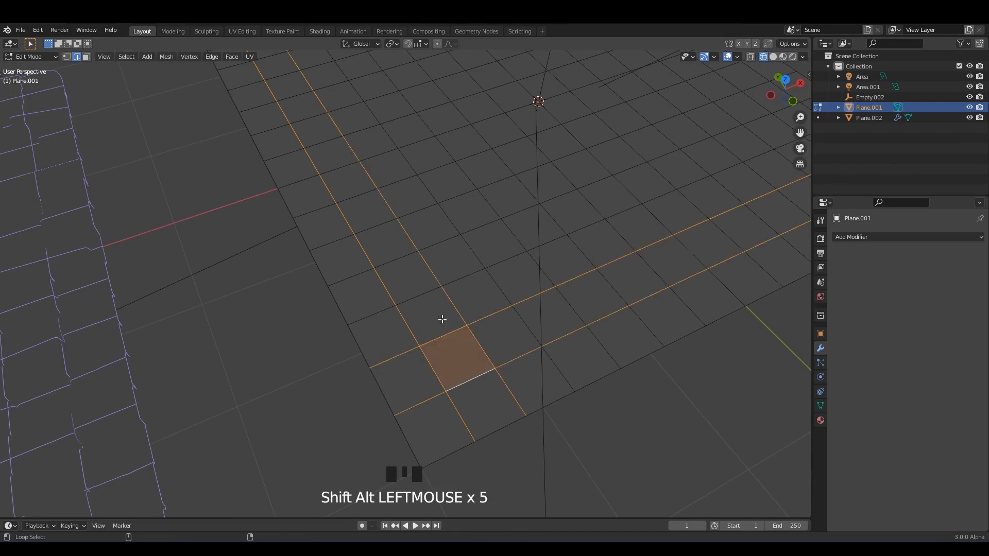
shift+middle_drag(401, 253, 421, 326)
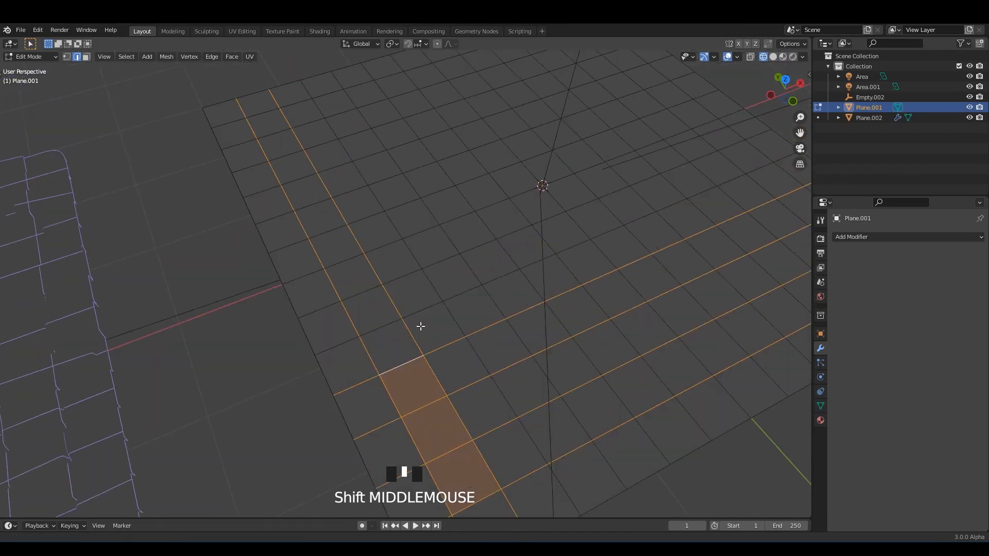
alt+shift+click(434, 295)
alt+shift+click(404, 273)
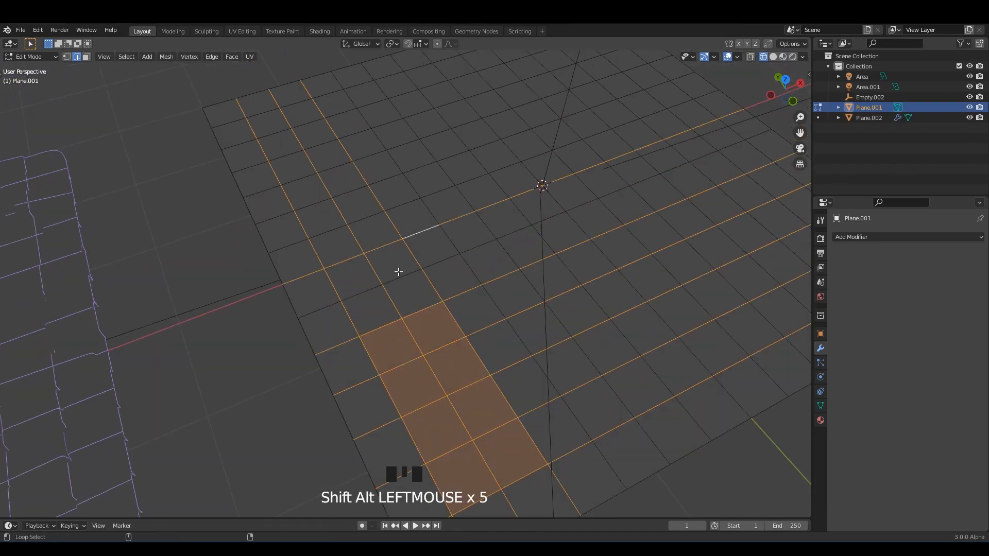
alt+shift+click(399, 291)
shift+middle_drag(399, 305, 400, 359)
alt+shift+click(361, 263)
alt+shift+click(361, 263)
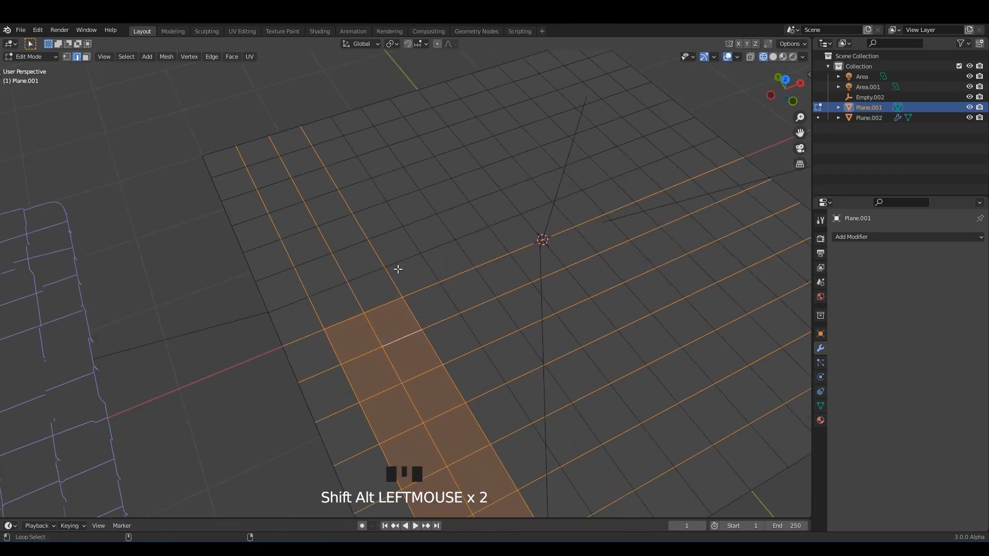
key(x)
click(444, 263)
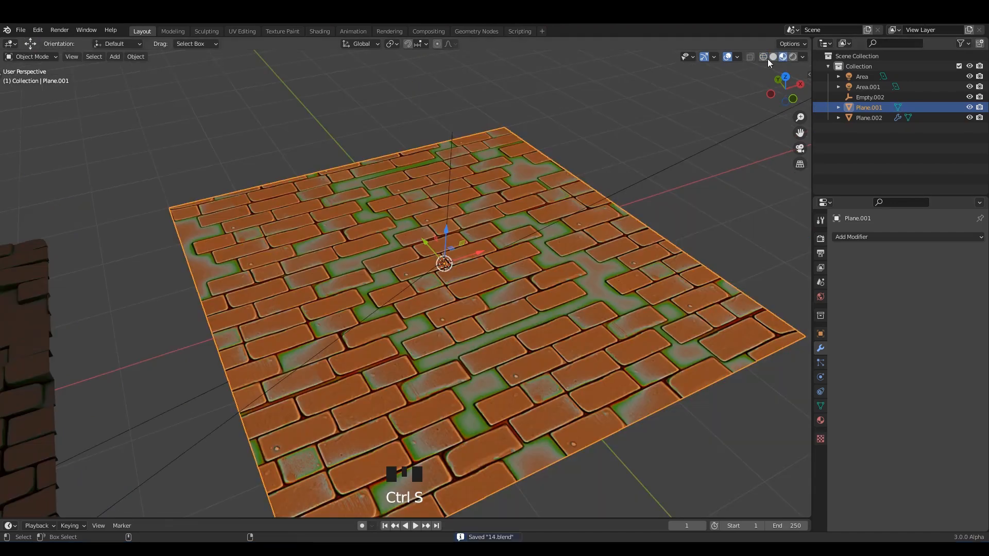
- Check the simplified flat plane in Wireframe shading, toggle X-ray, switch to Solid shading, and save the file
click(763, 57)
mouse_move(600, 193)
middle_down()
mouse_move(577, 243)
mouse_move(559, 181)
mouse_move(549, 206)
mouse_move(574, 236)
mouse_move(545, 232)
mouse_move(551, 186)
mouse_move(578, 221)
mouse_move(574, 271)
mouse_move(586, 236)
middle_up()
key(alt+z)
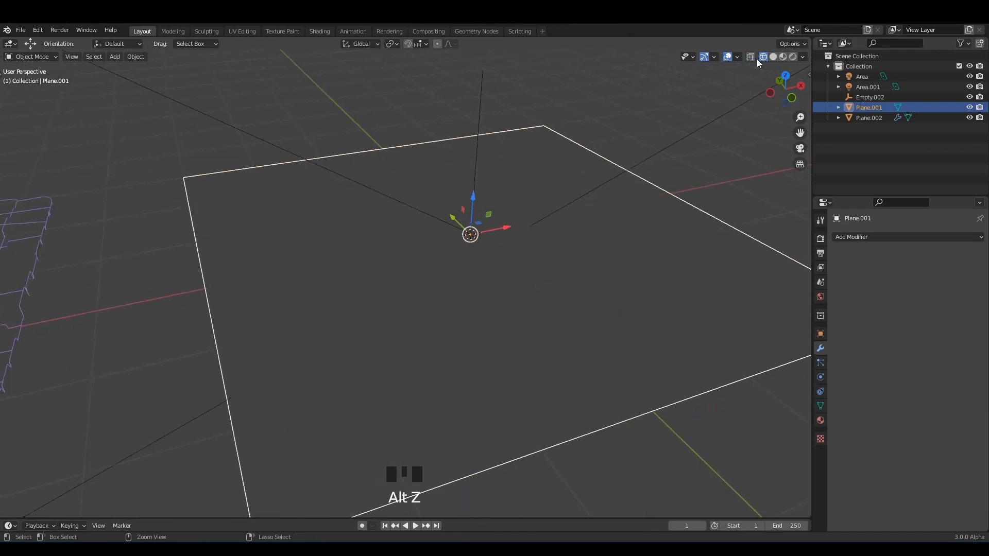
click(773, 56)
scroll(583, 190, up, 4)
key(ctrl+s)
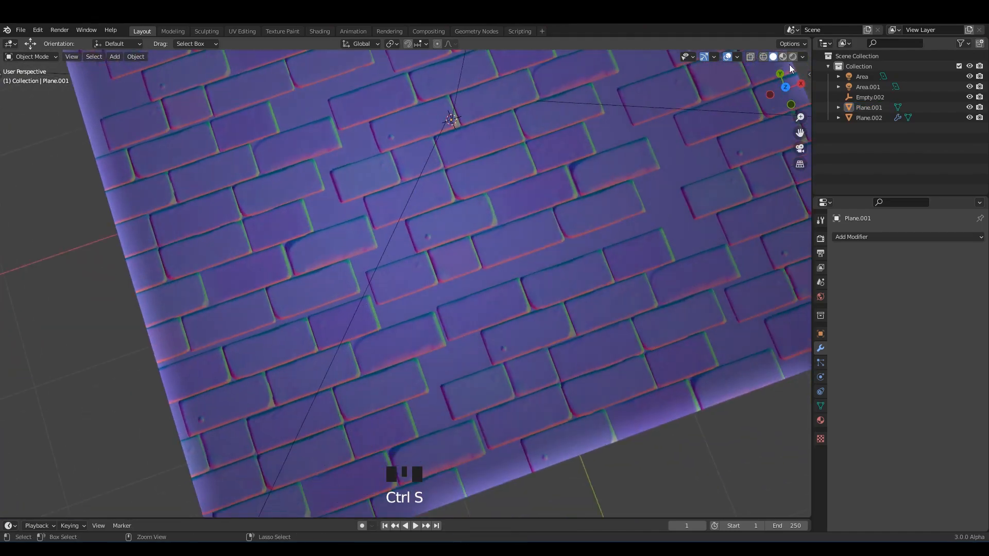
- Switch the viewport to Material Preview and inspect the baked bricks on the flat plane up close and from above
click(782, 56)
scroll(487, 226, up, 2)
middle_drag(487, 226, 502, 164)
scroll(505, 220, up, 2)
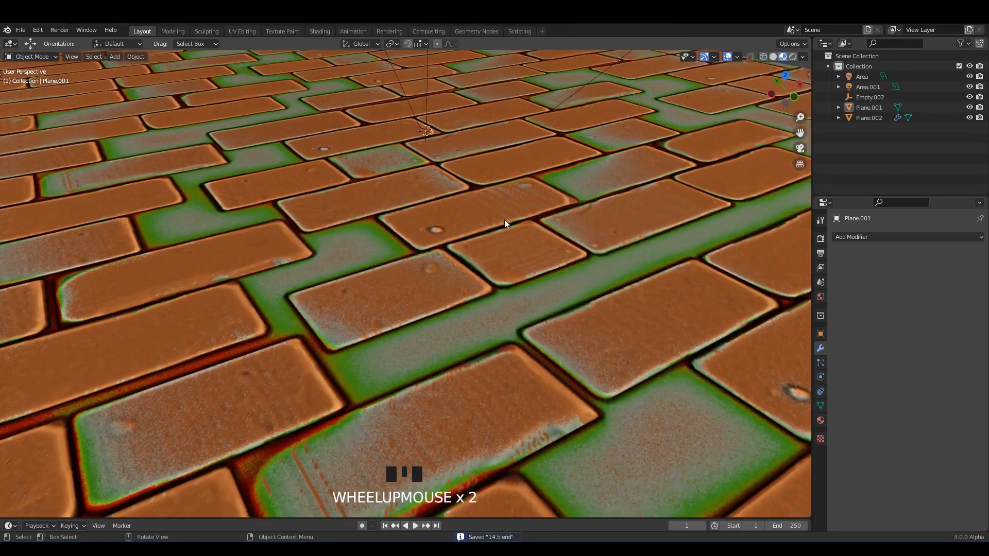
mouse_move(504, 220)
middle_down()
mouse_move(470, 269)
mouse_move(749, 124)
middle_up()
scroll(482, 268, down, 6)
- Raise the Material Preview environment lighting strength and save the file
click(803, 57)
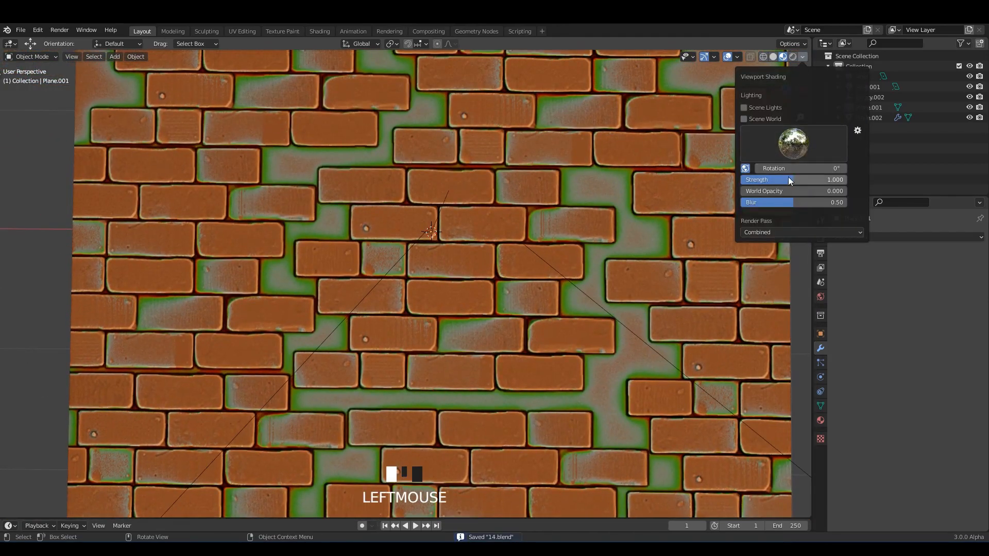
drag(790, 181, 845, 180)
scroll(577, 177, down, 3)
middle_drag(552, 167, 572, 145)
key(ctrl+s)
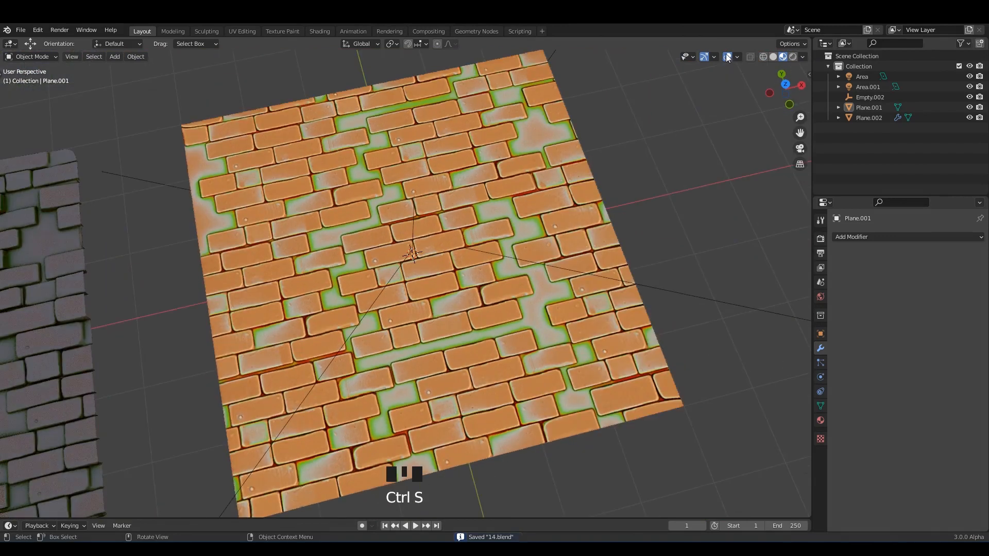
- Compare the sculpted paving with the baked flat plane side by side and inspect the baked bricks up close in Solid shading
scroll(536, 200, down, 2)
shift+middle_drag(536, 200, 456, 258)
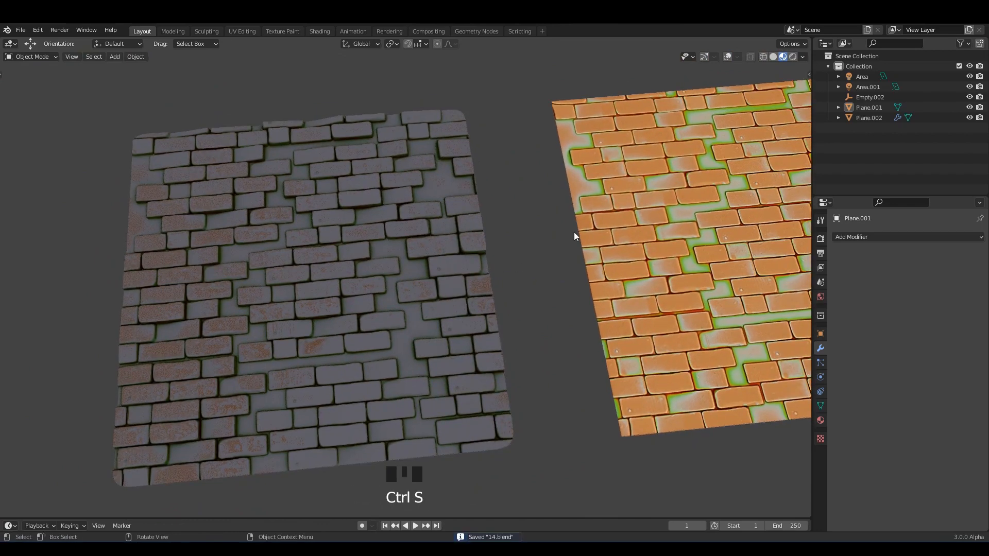
shift+middle_drag(574, 233, 538, 236)
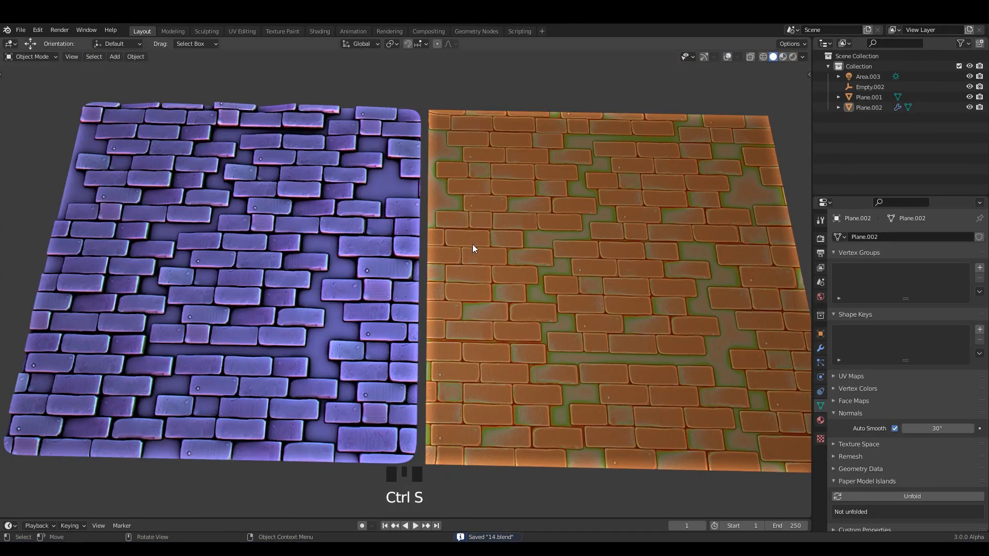
scroll(370, 260, up, 6)
middle_drag(363, 261, 427, 232)
shift+middle_drag(531, 221, 222, 201)
scroll(619, 244, up, 3)
middle_drag(620, 244, 690, 211)
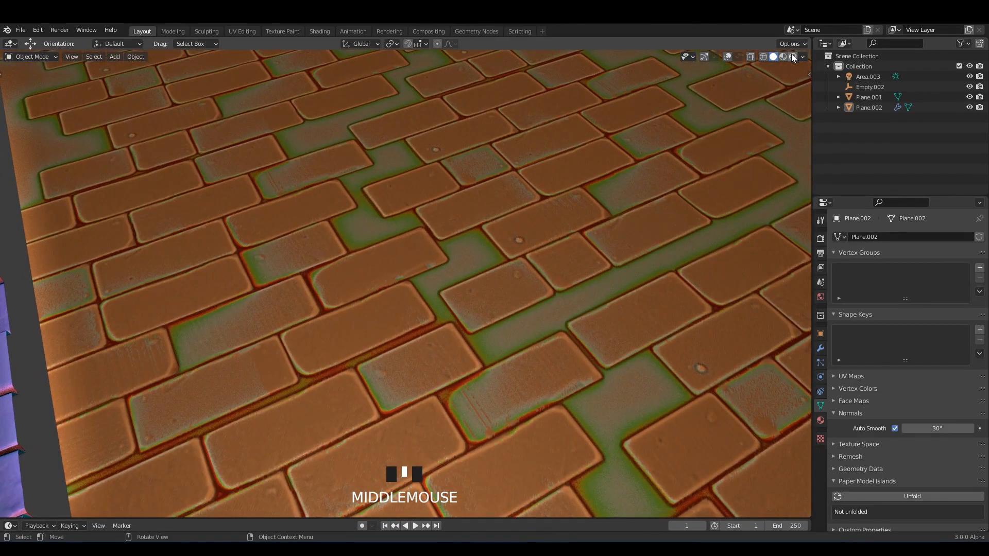
- Switch the viewport to Rendered shading and compare the sculpted paving with the baked flat plane side by side
scroll(593, 216, down, 3)
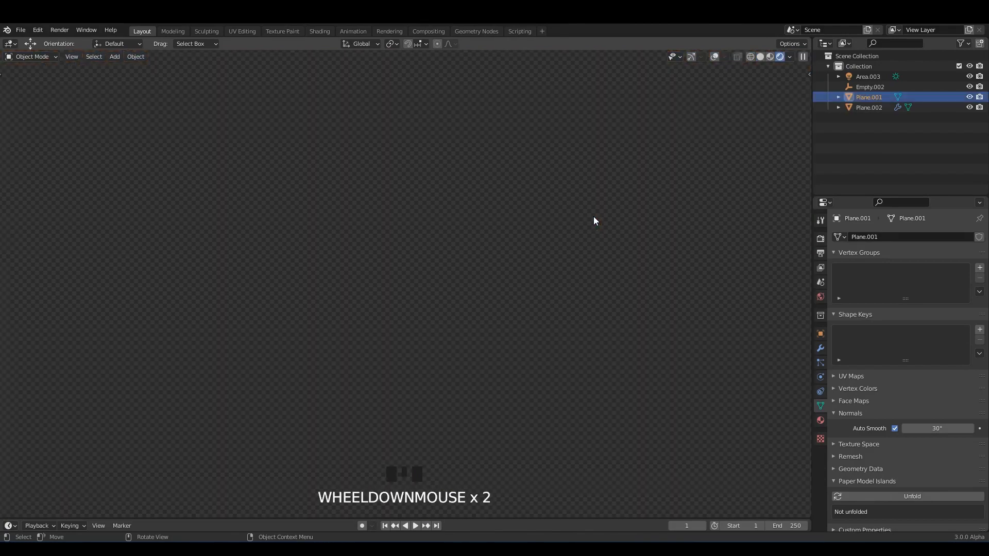
middle_drag(589, 216, 533, 237)
shift+middle_drag(533, 237, 601, 264)
scroll(582, 237, down, 1)
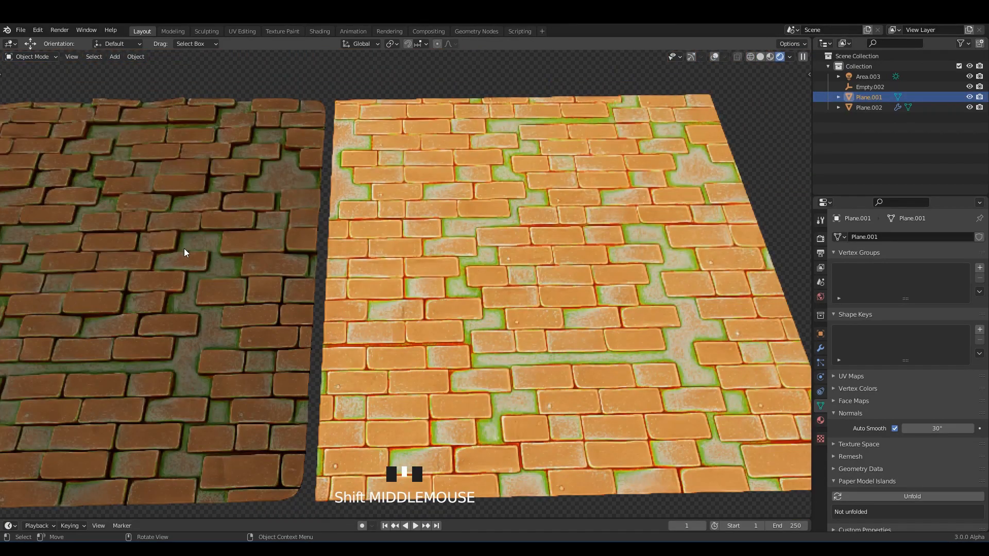
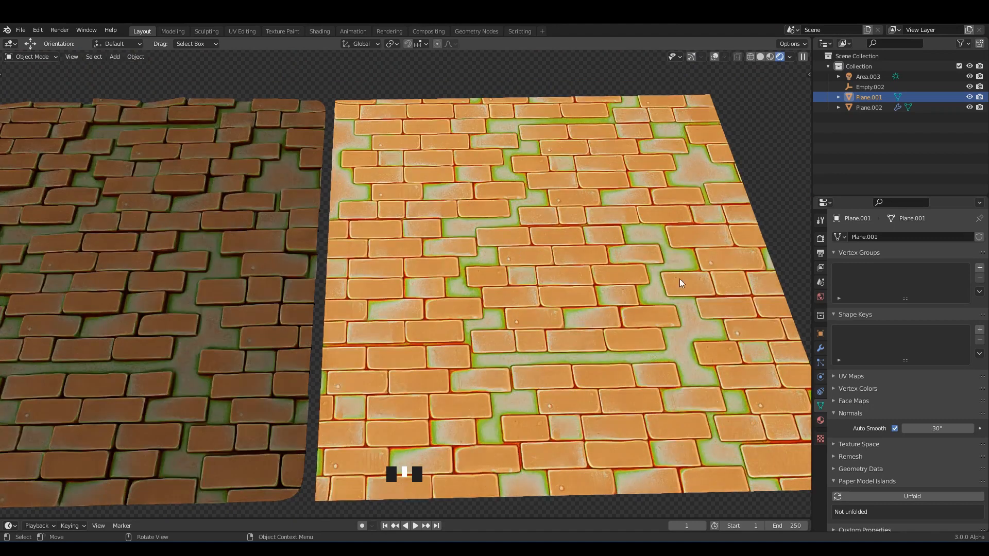
- Open the Rendering workspace and examine the baked Stone.002 color map up close and in full
click(388, 30)
scroll(211, 258, up, 5)
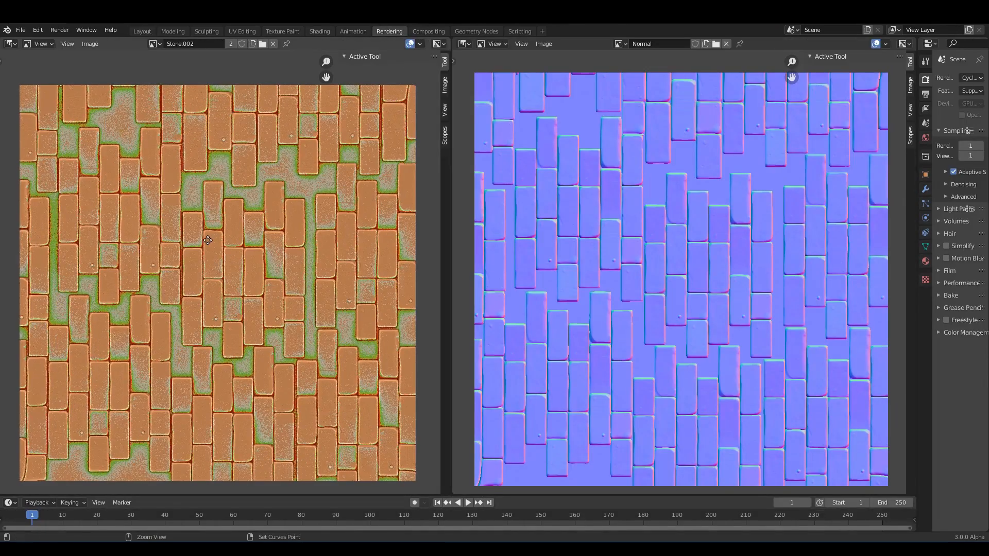
scroll(221, 154, down, 3)
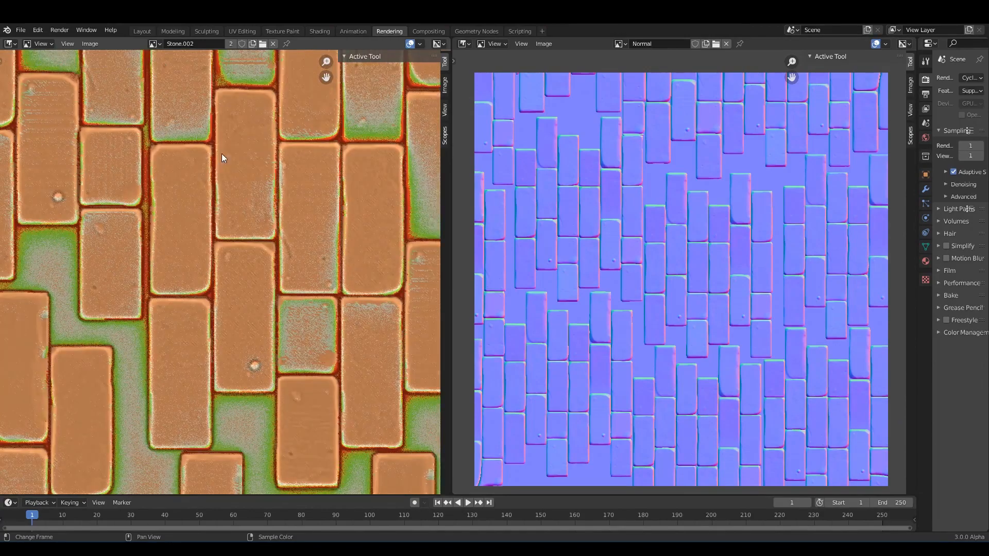
scroll(278, 227, down, 2)
middle_drag(276, 208, 219, 258)
ctrl+middle_drag(220, 258, 226, 264)
- Examine the baked Normal map up close and show both baked maps in full at matching size
ctrl+middle_drag(567, 281, 694, 264)
scroll(697, 264, up, 4)
middle_drag(684, 339, 736, 463)
middle_drag(624, 205, 683, 223)
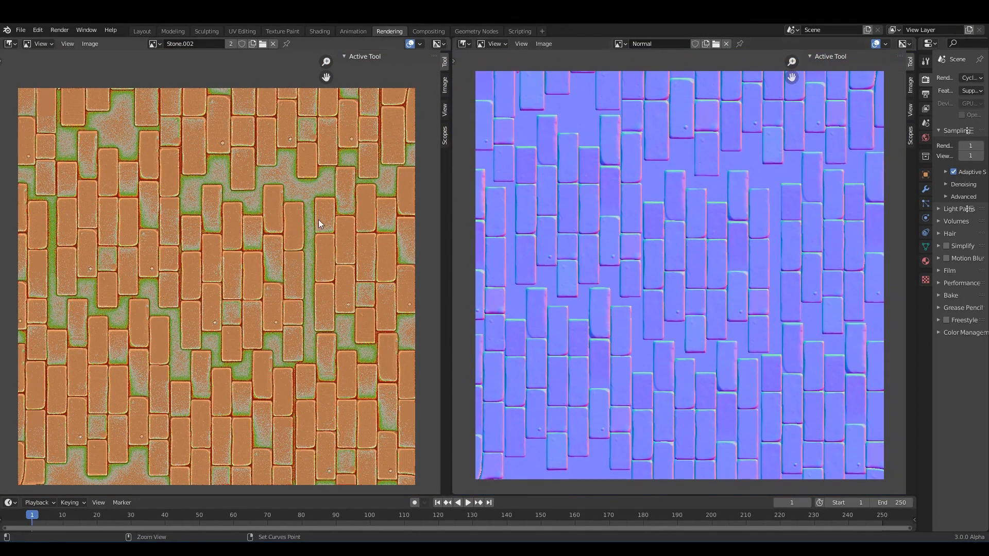
ctrl+middle_drag(317, 222, 323, 205)
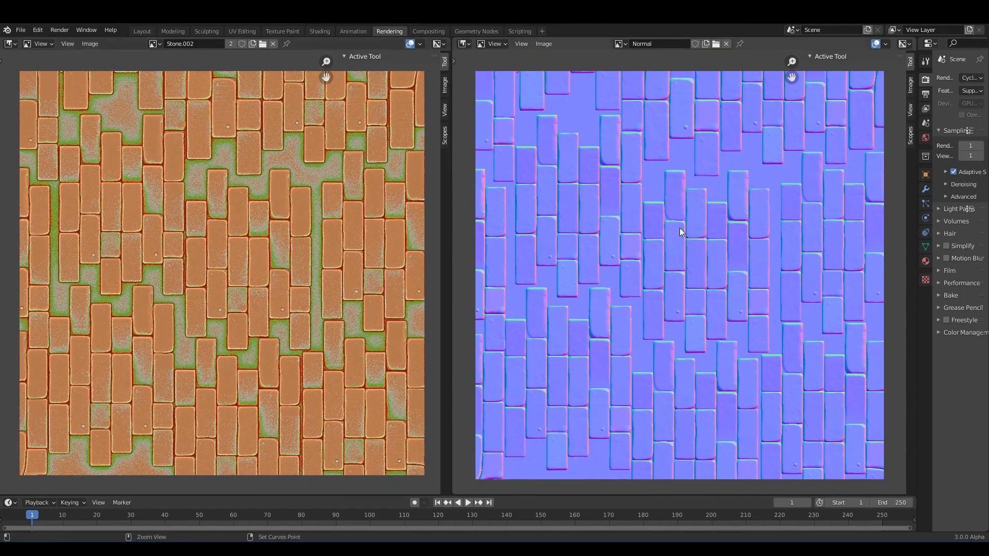
ctrl+middle_drag(680, 229, 663, 229)
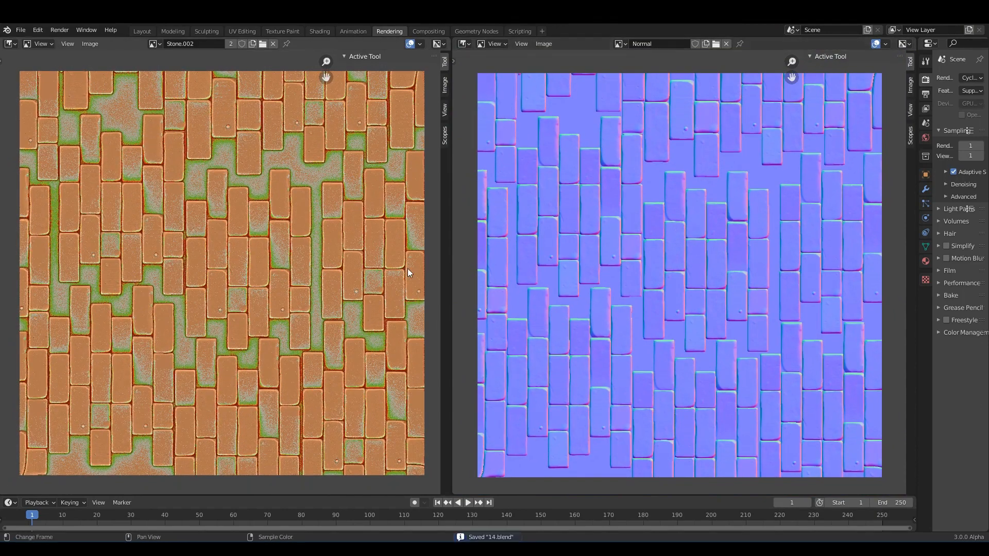